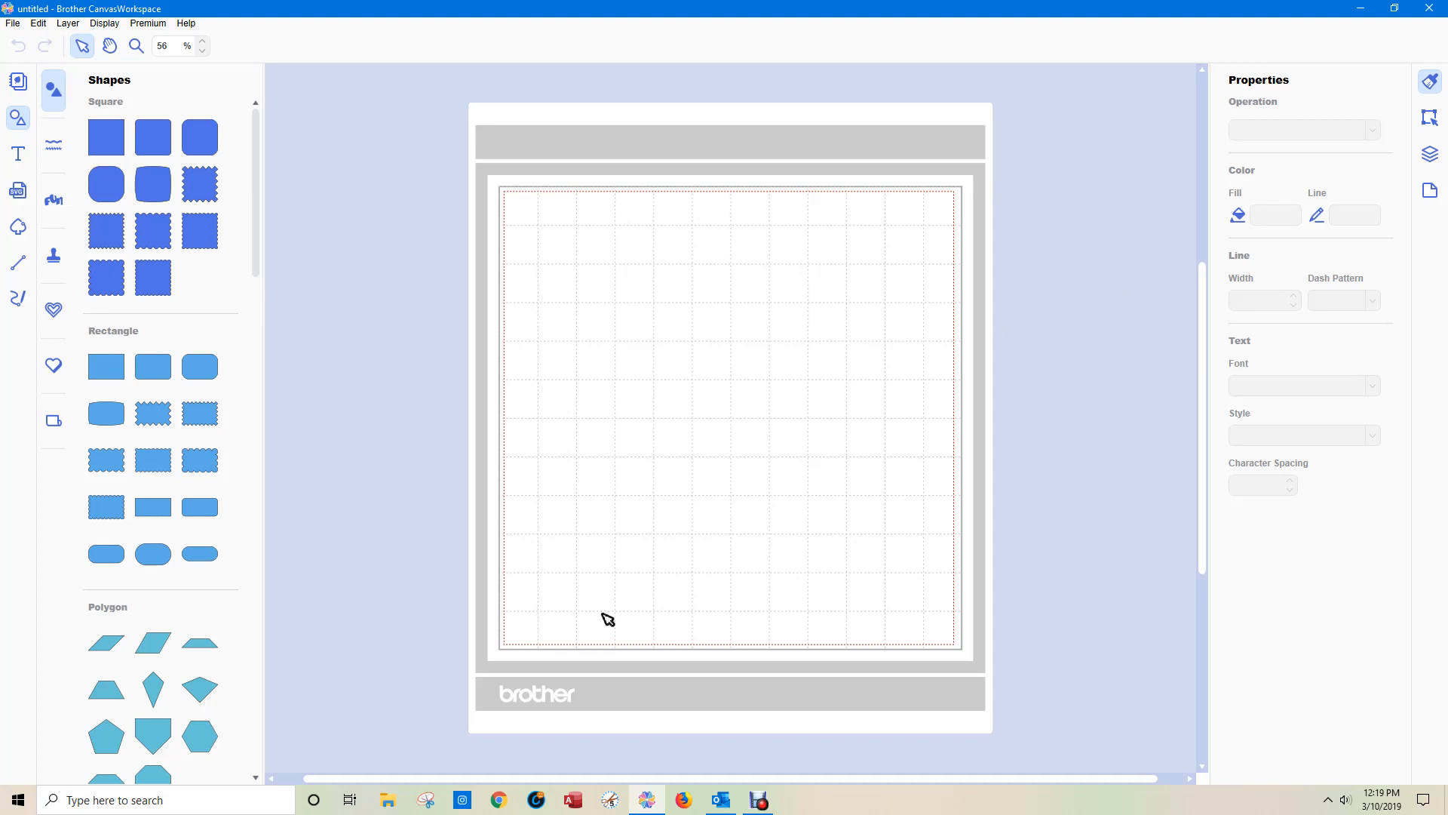
# Search Windows for "charact" and bring up the classic Character Map app
pyautogui.click(239, 798)
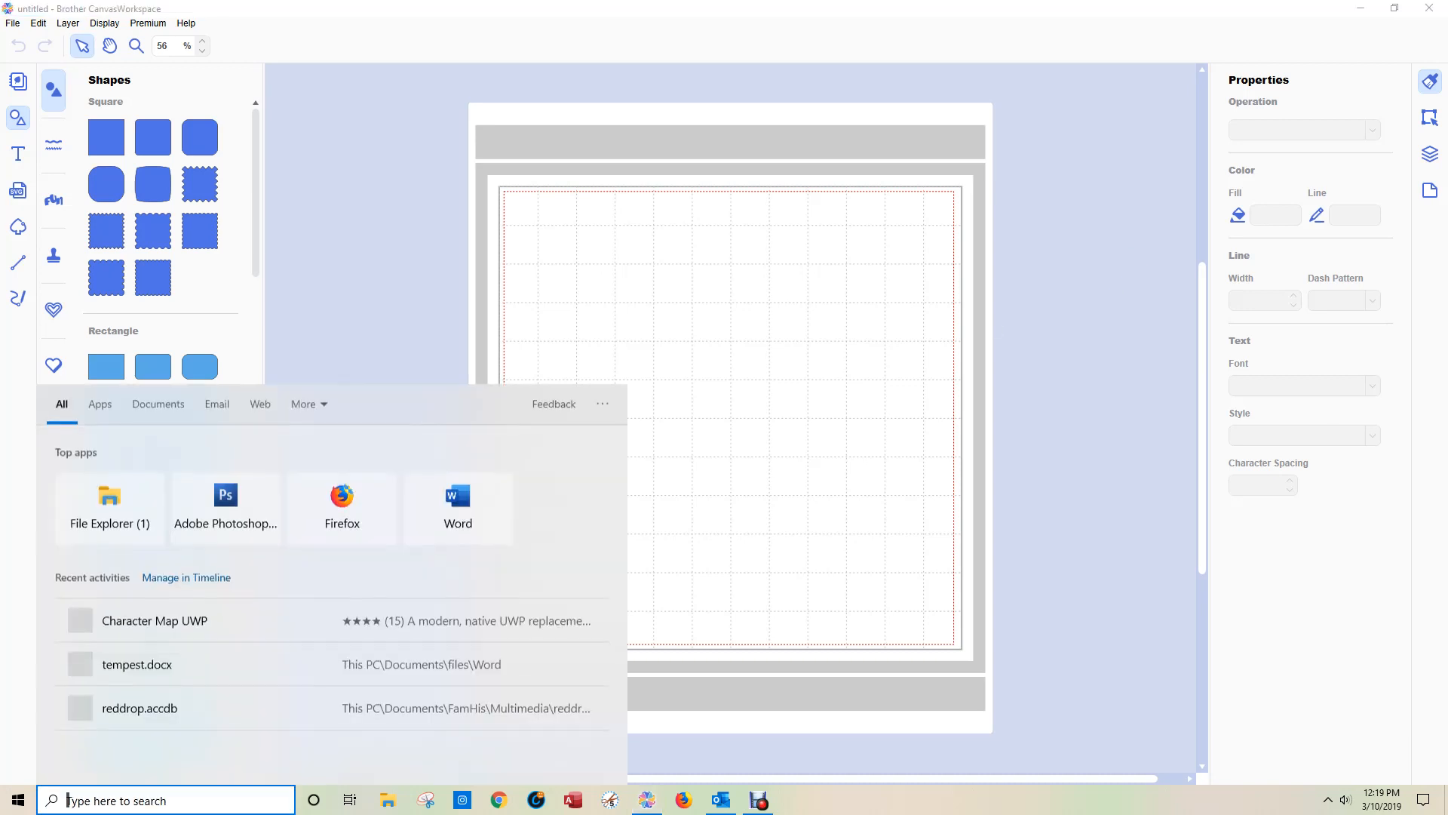
pyautogui.write('charact')
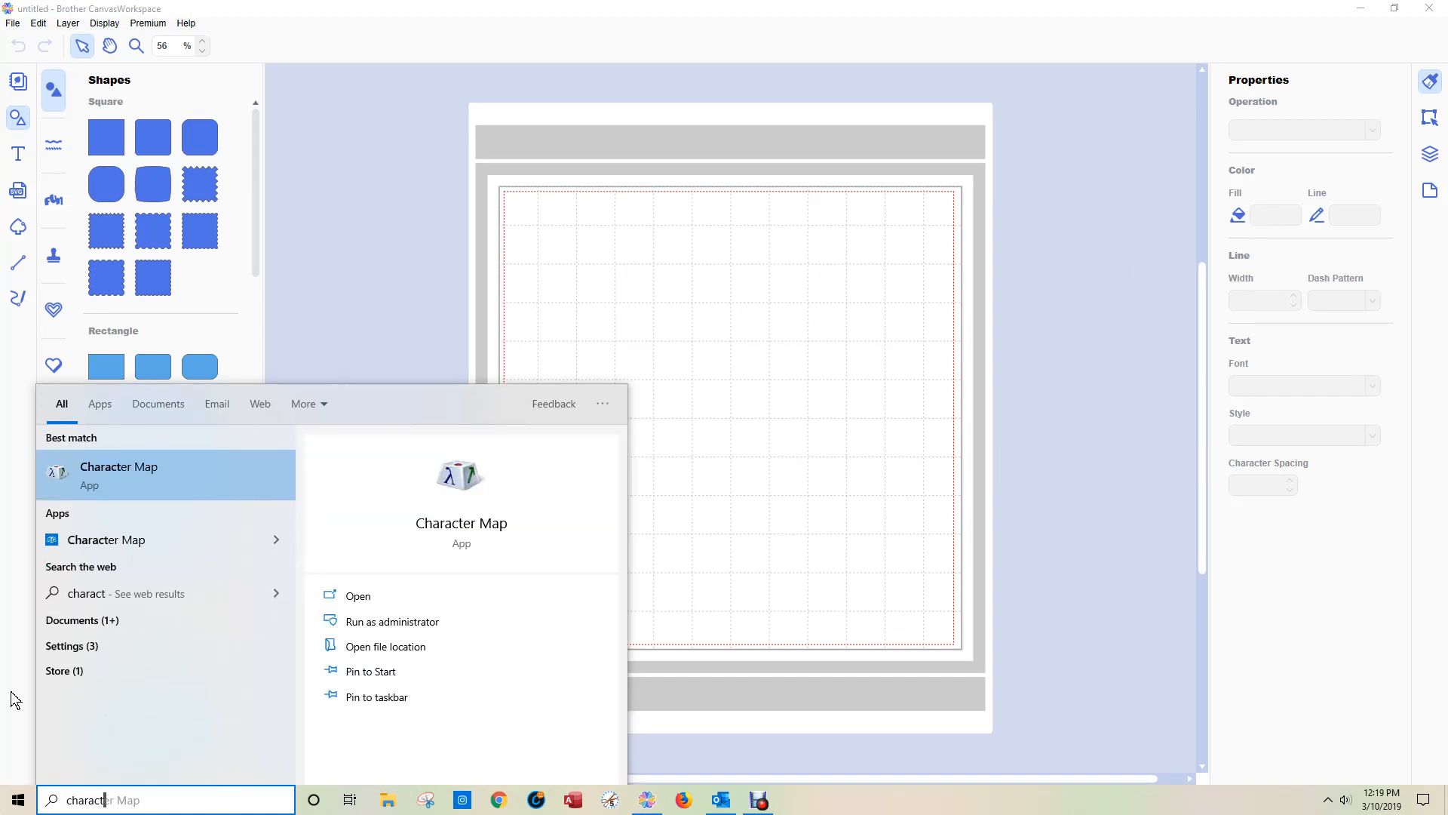
pyautogui.click(160, 483)
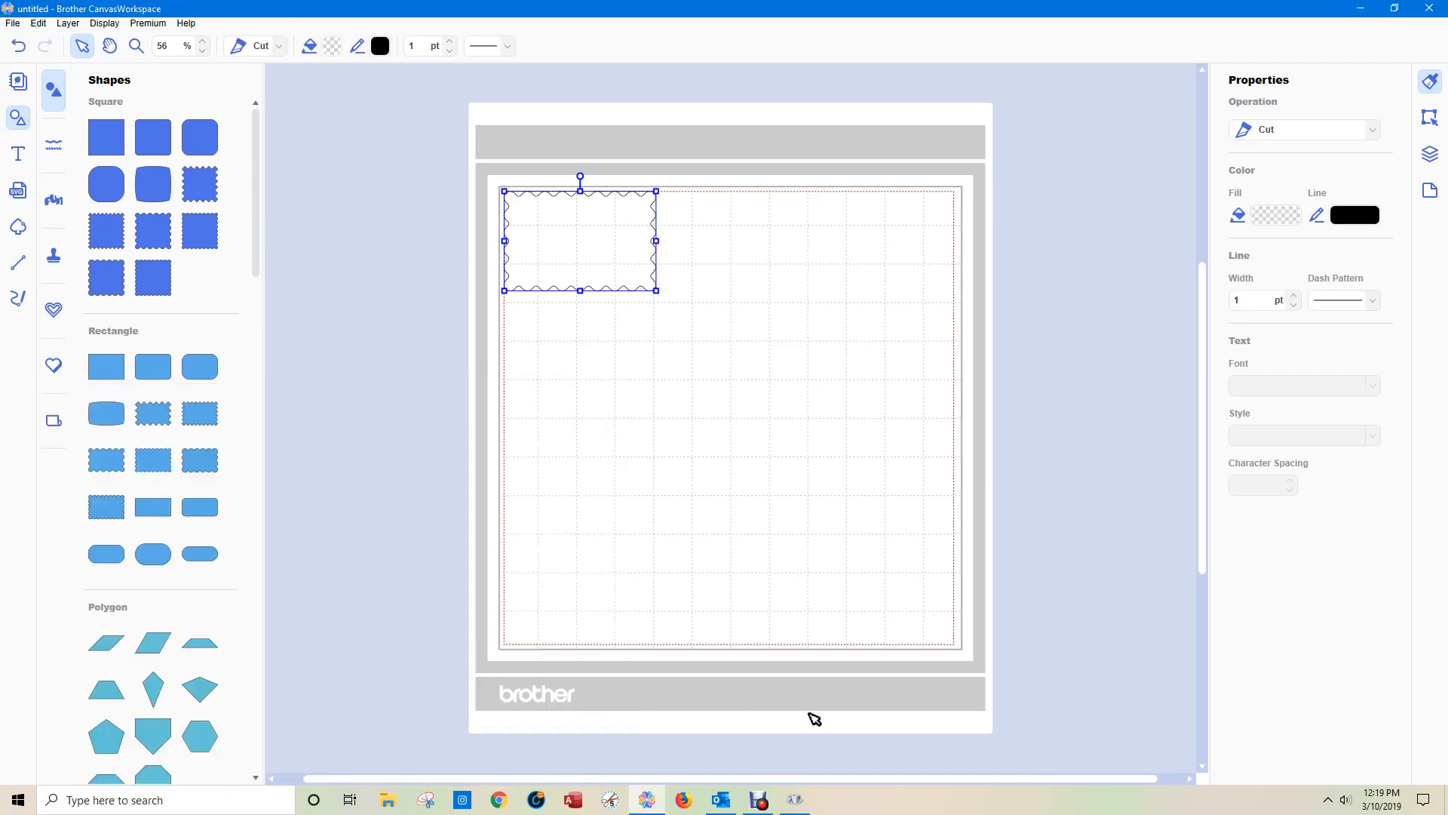
pyautogui.click(802, 805)
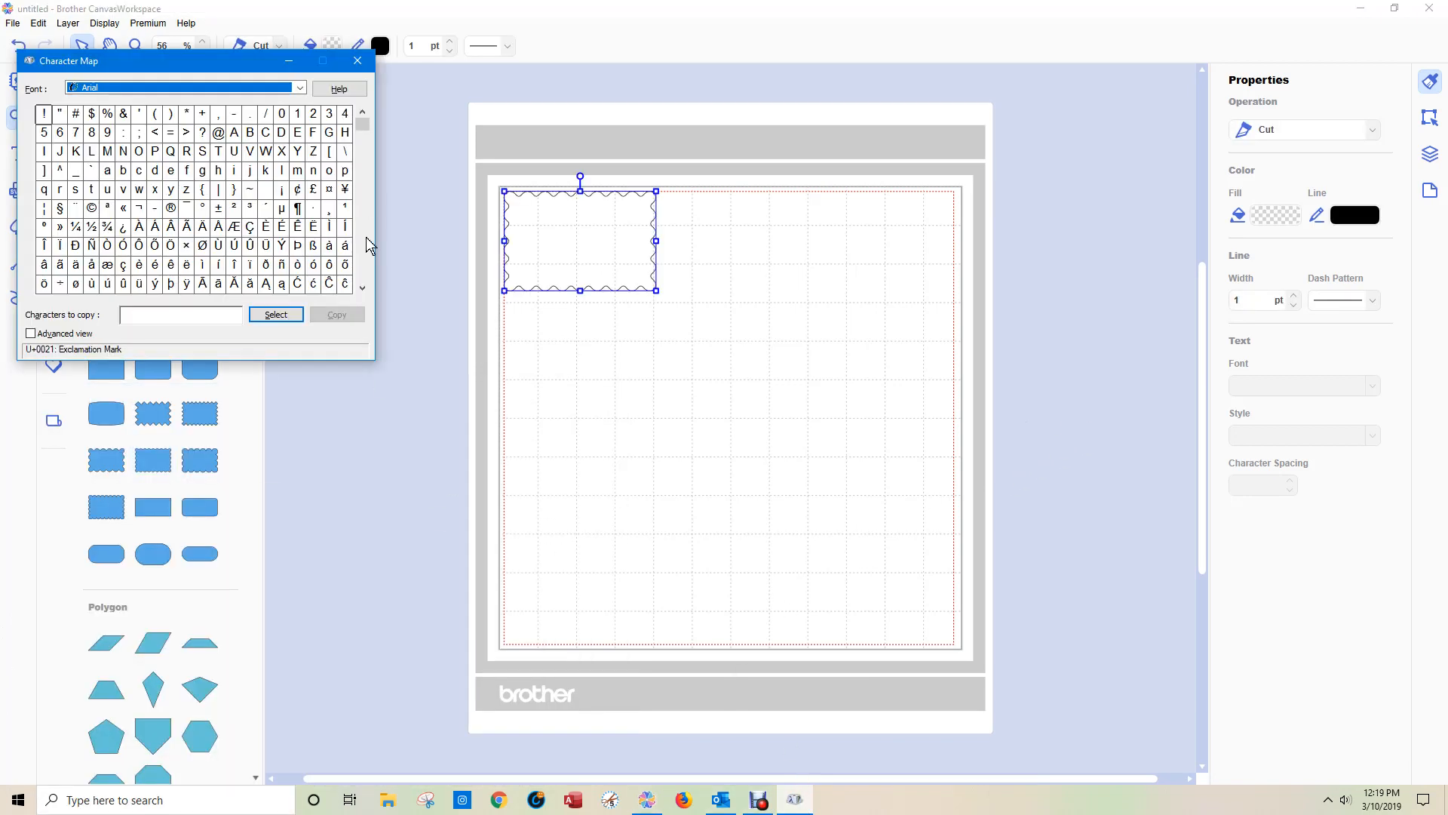
# Delete the stray wavy-edged rectangle from the cutting mat in CanvasWorkspace
pyautogui.click(586, 234)
pyautogui.doubleClick(585, 233)
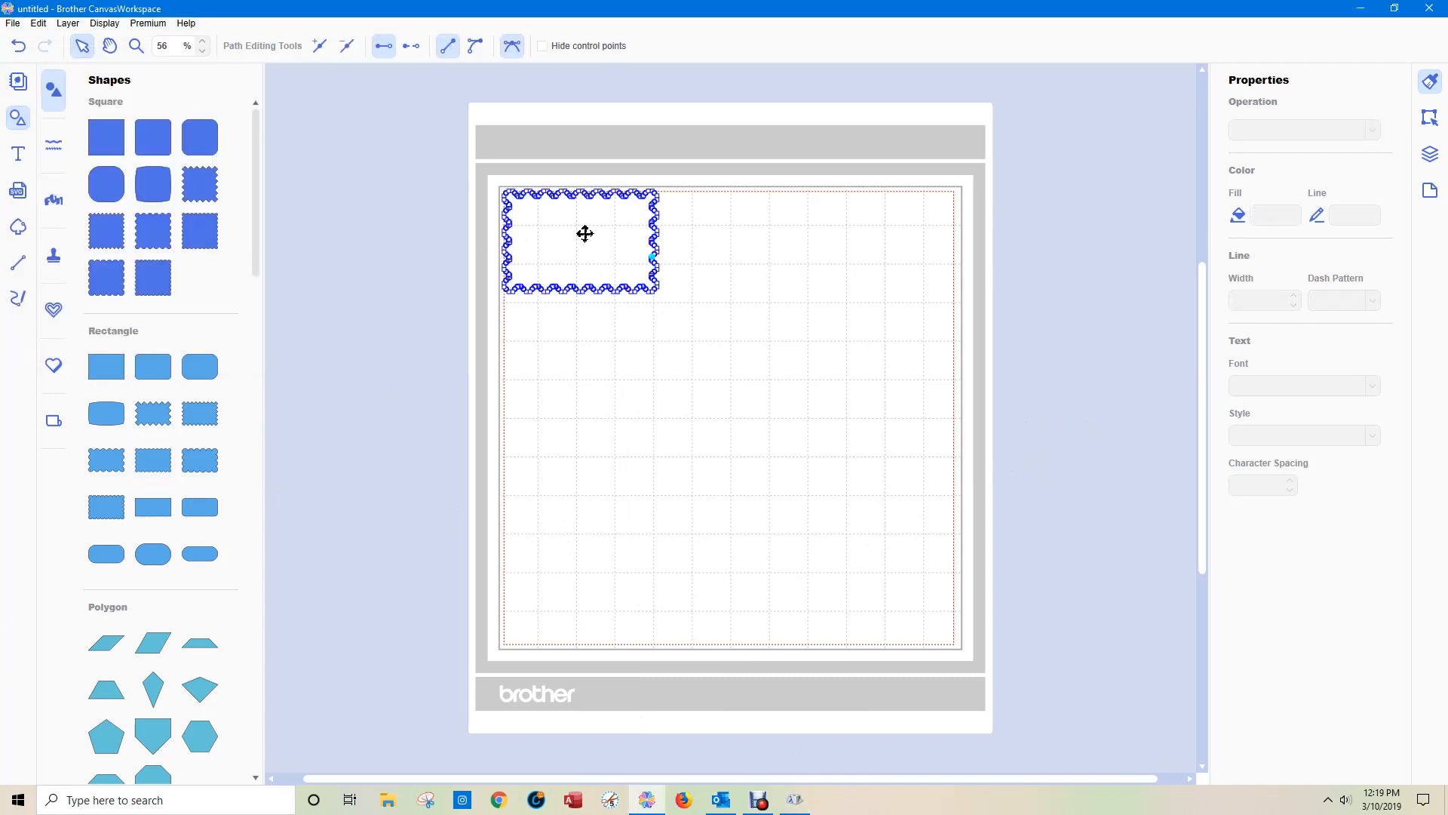
pyautogui.click(734, 284)
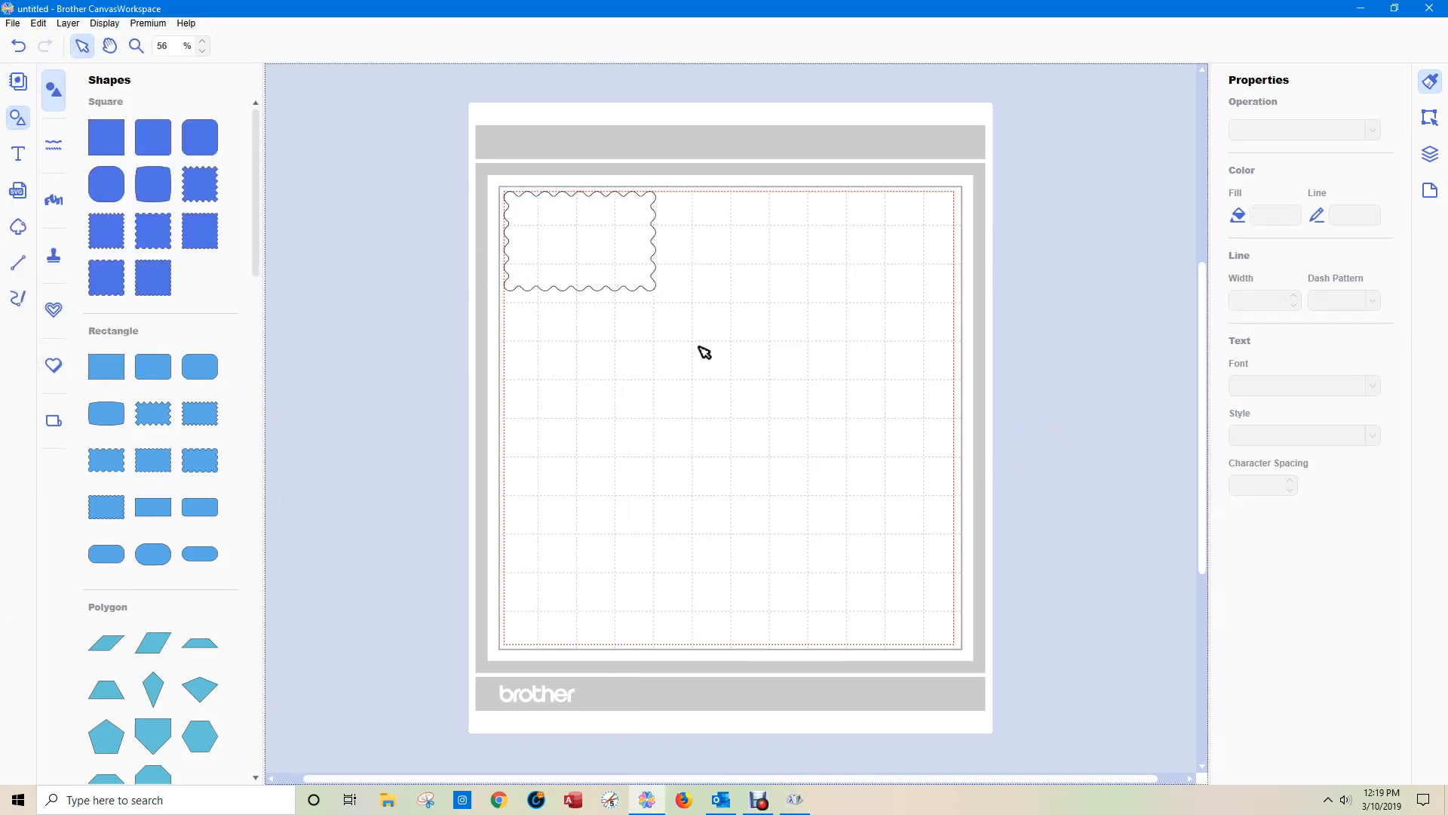
pyautogui.moveTo(688, 349)
pyautogui.mouseDown()
pyautogui.moveTo(329, 50)
pyautogui.moveTo(359, 30)
pyautogui.mouseUp()
pyautogui.press('Delete')
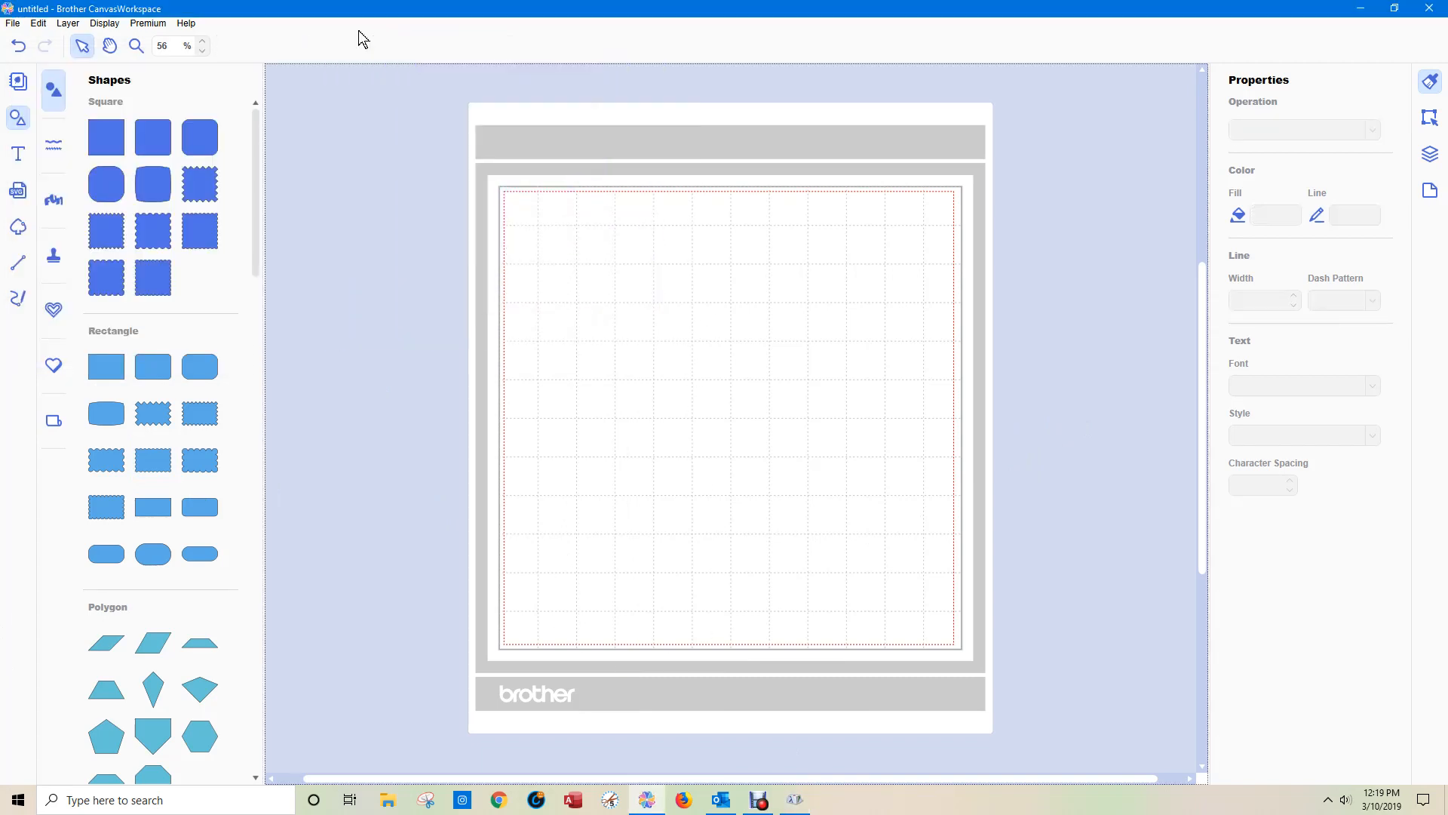
# Show the classic Character Map again, minimize it, and launch the Character Map UWP app instead
pyautogui.click(795, 799)
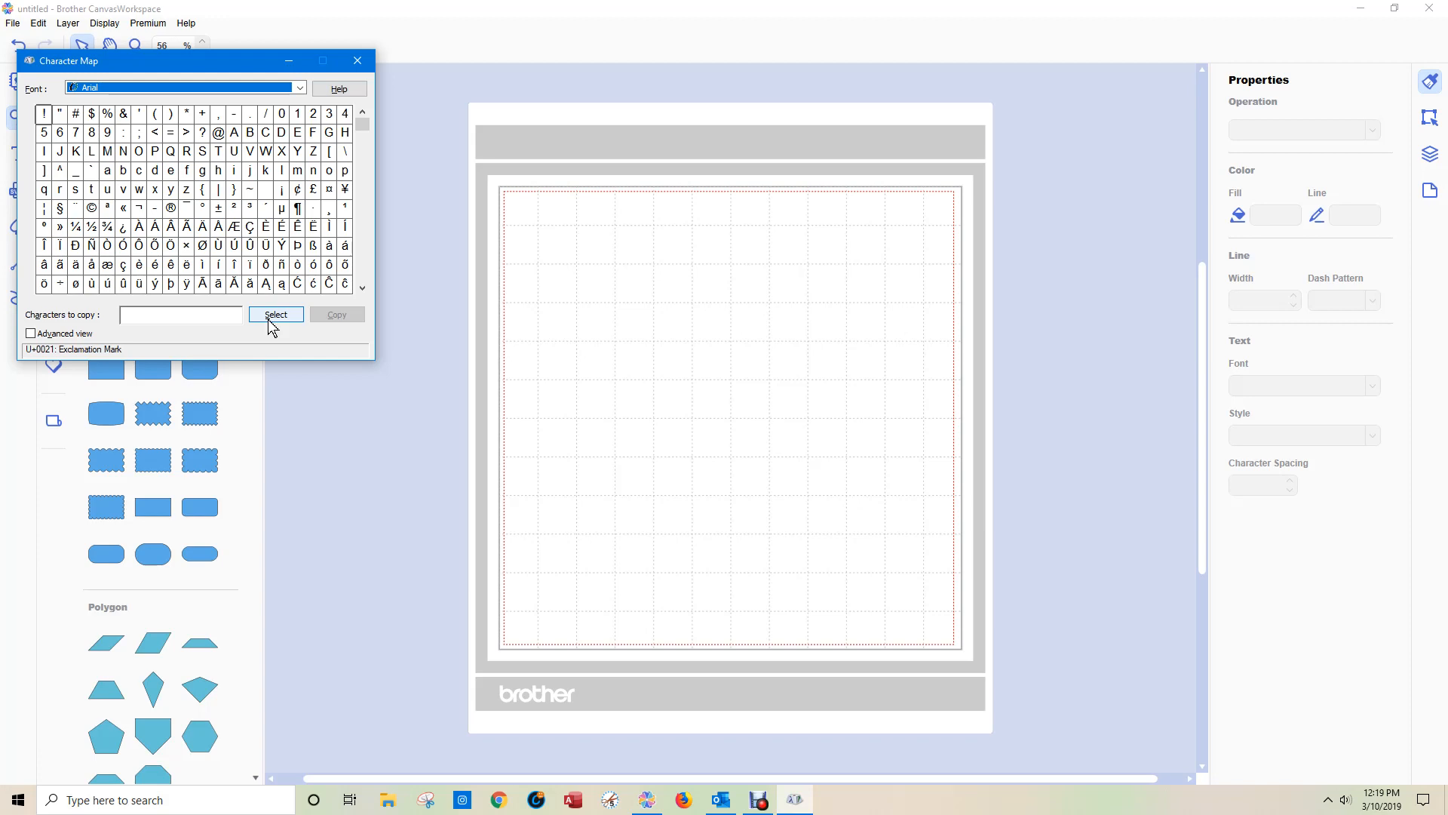
pyautogui.click(292, 59)
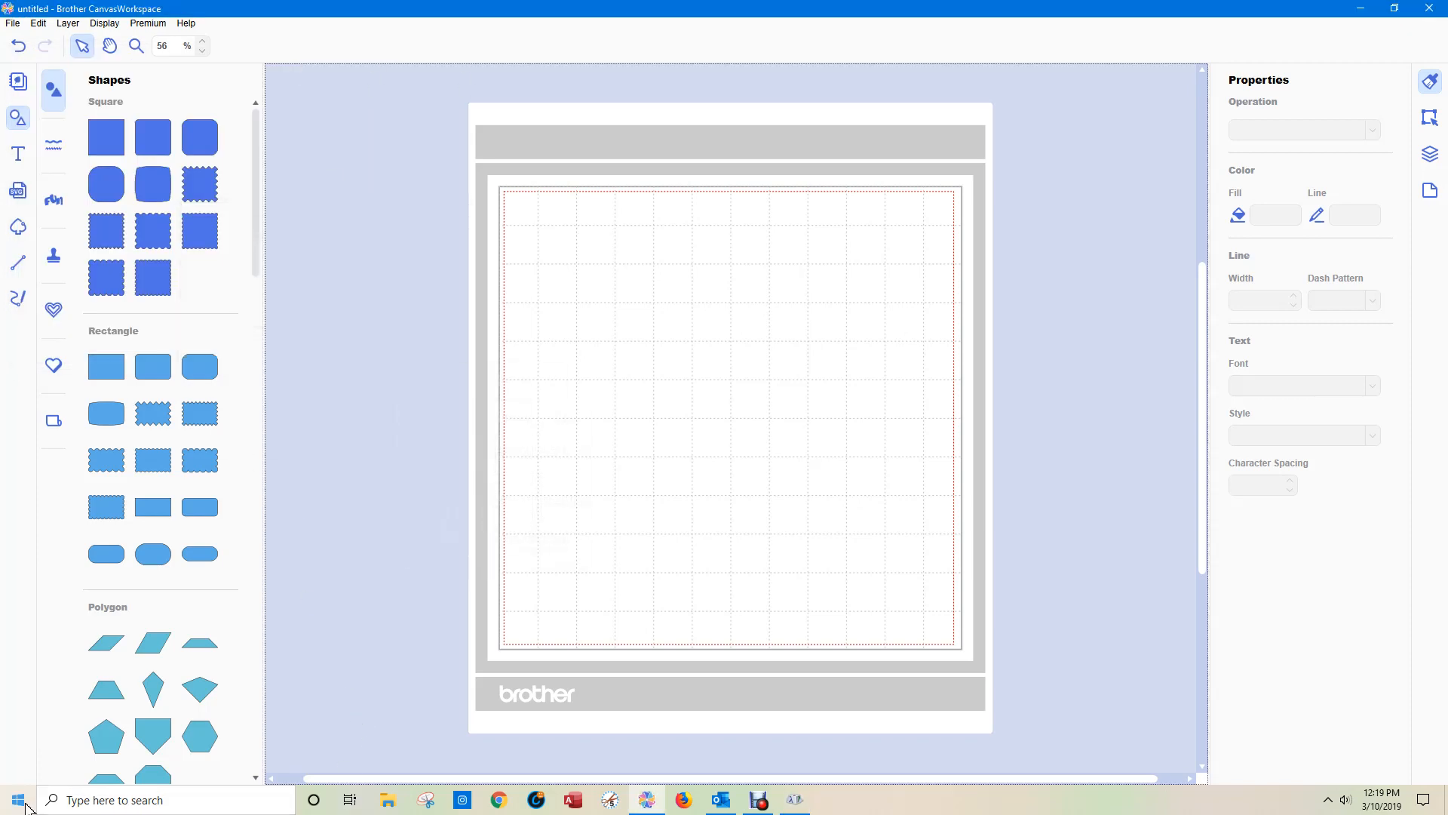
pyautogui.click(3, 808)
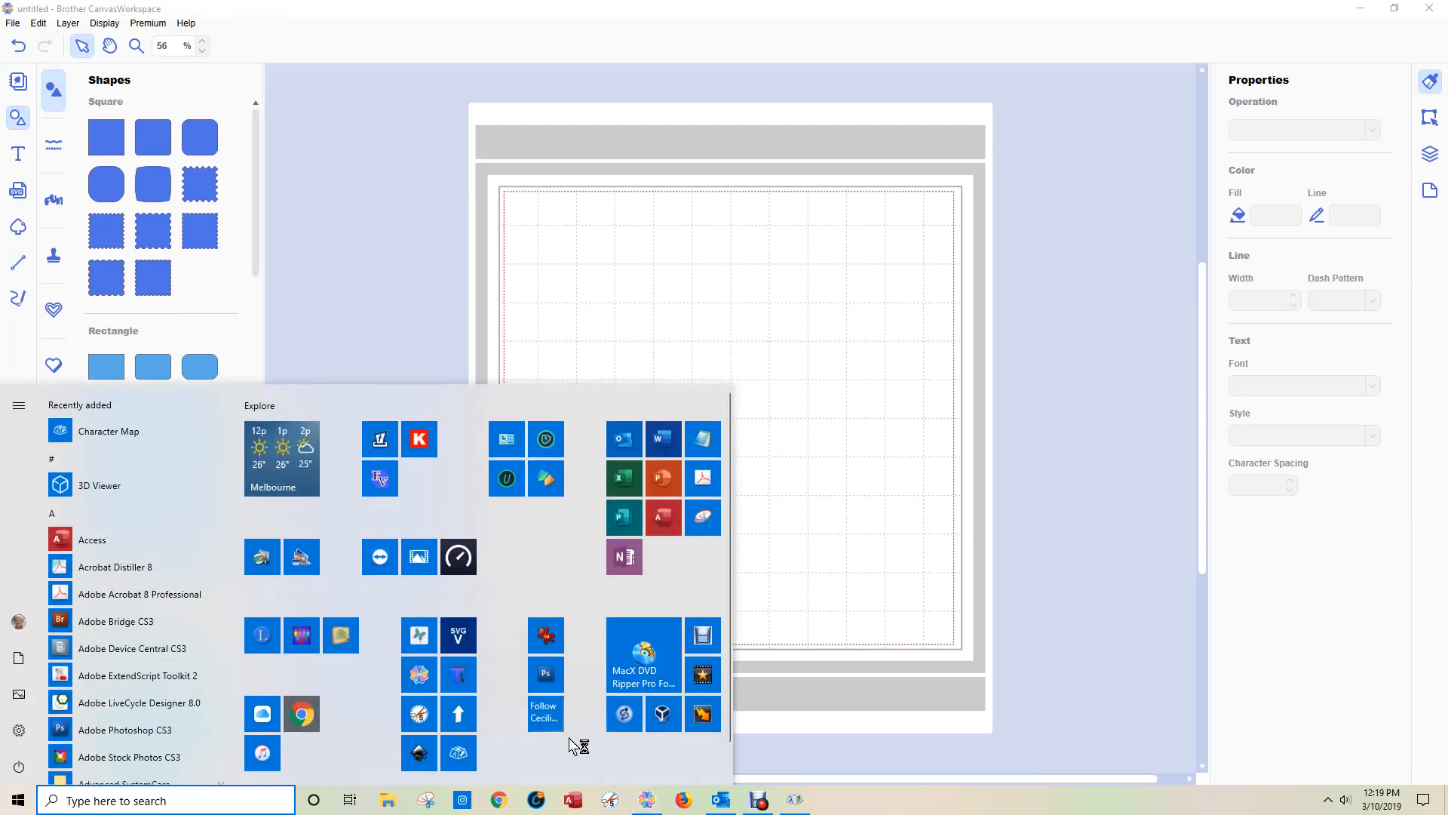
pyautogui.click(452, 750)
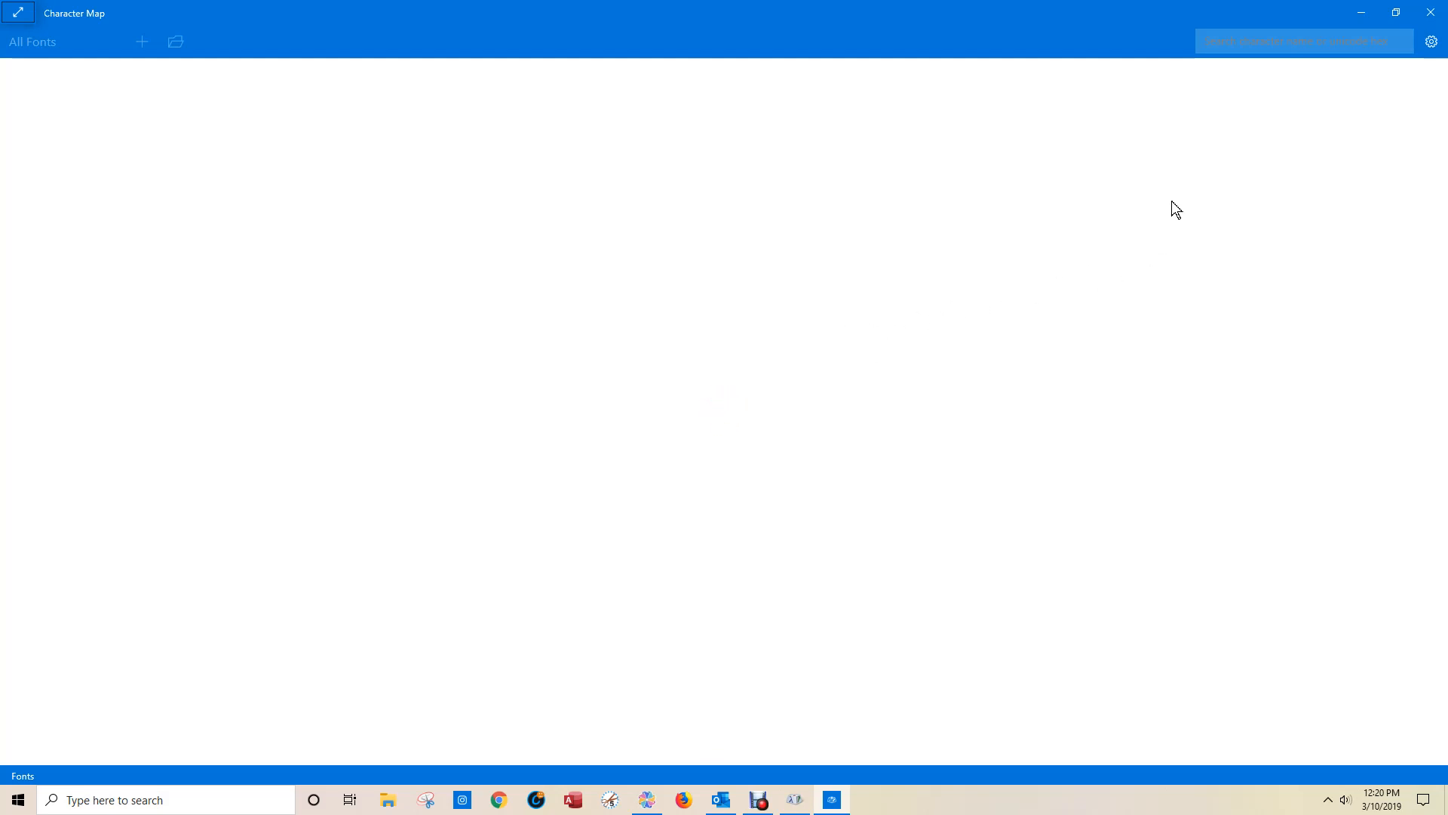
# Look over the Character Map settings and preview several ornament glyphs of the Adobe Caslon Pro font
pyautogui.click(1431, 43)
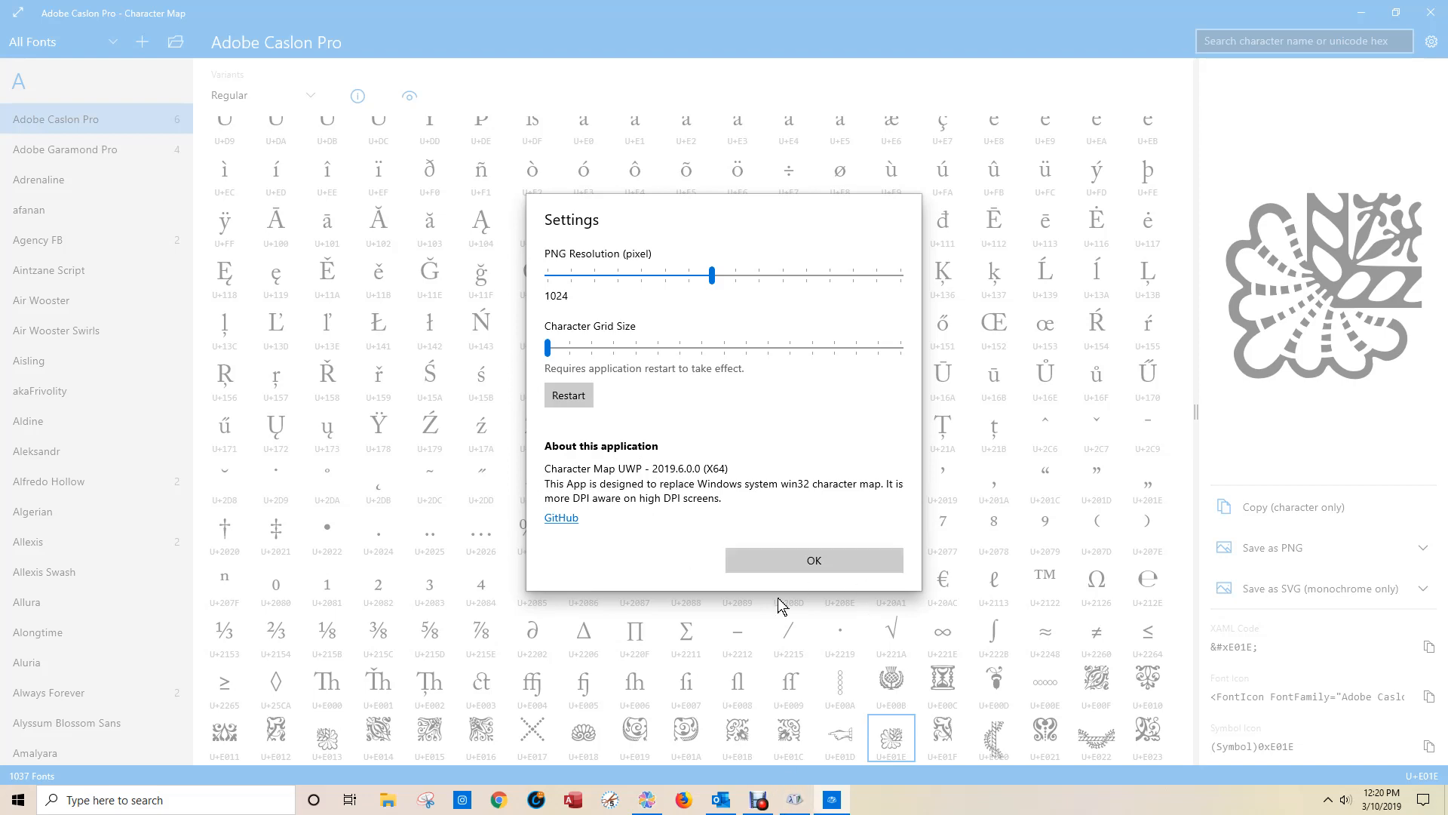
pyautogui.click(817, 566)
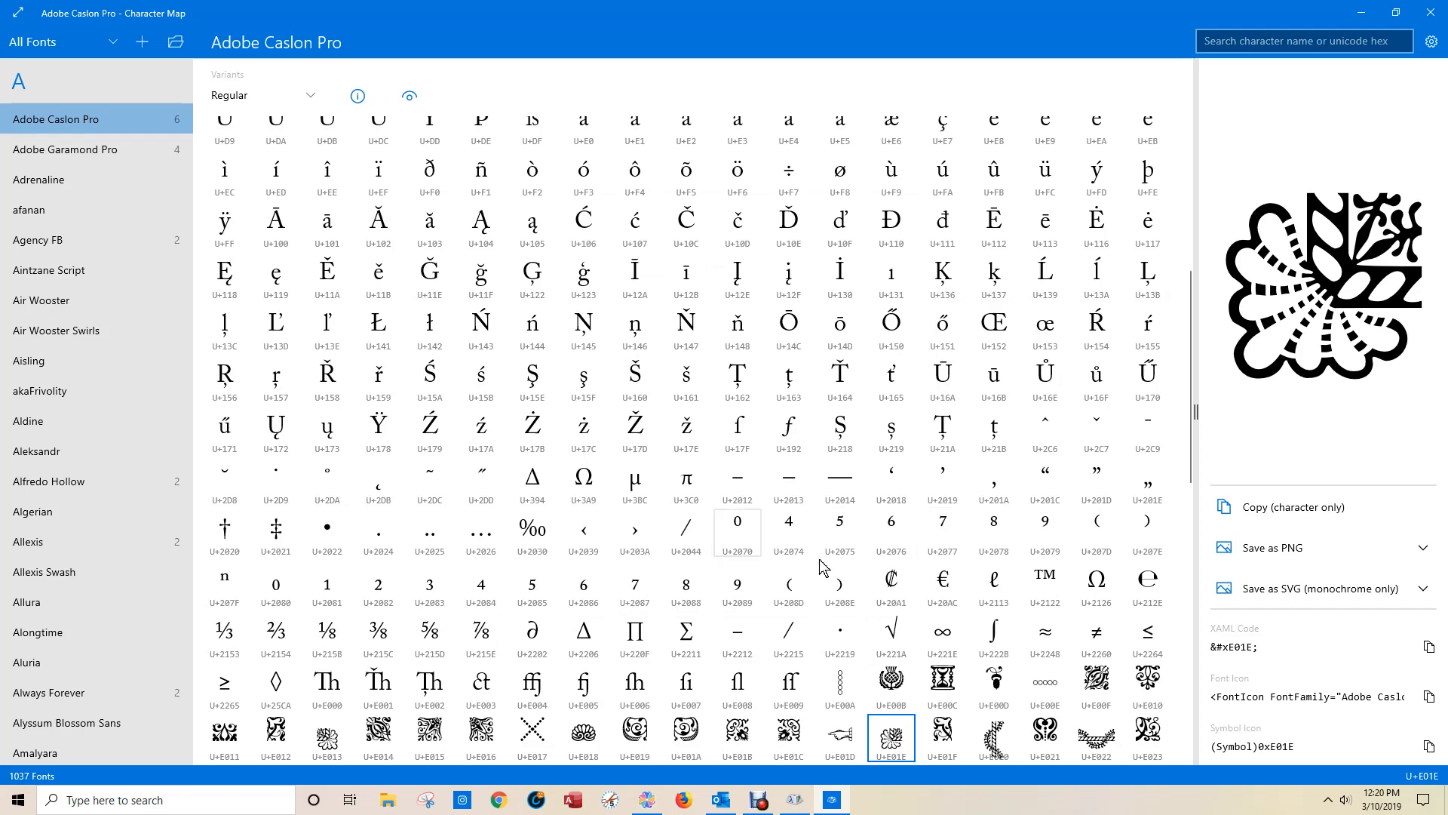
pyautogui.moveTo(1195, 418); pyautogui.dragTo(1190, 522)
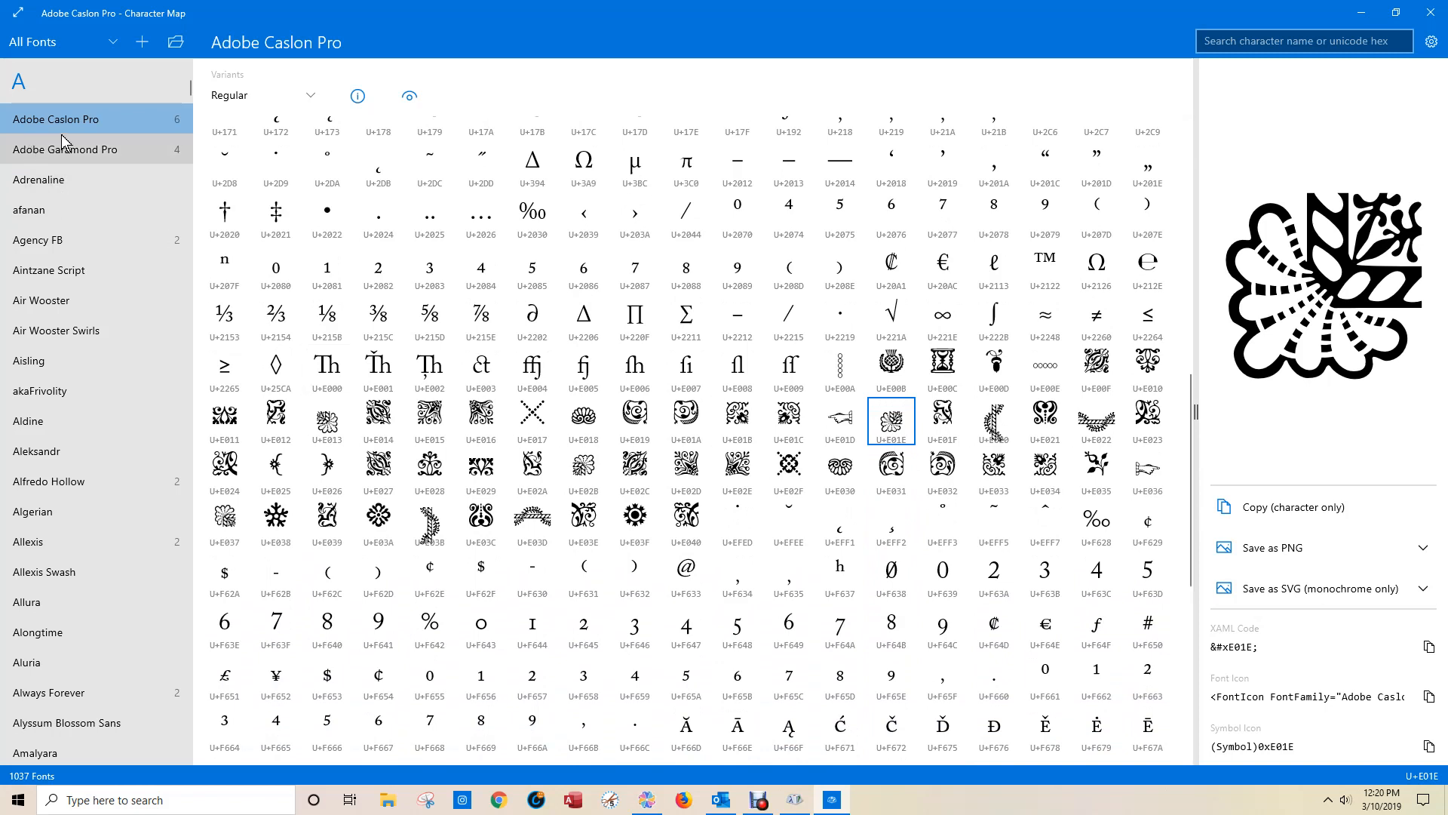
pyautogui.click(533, 517)
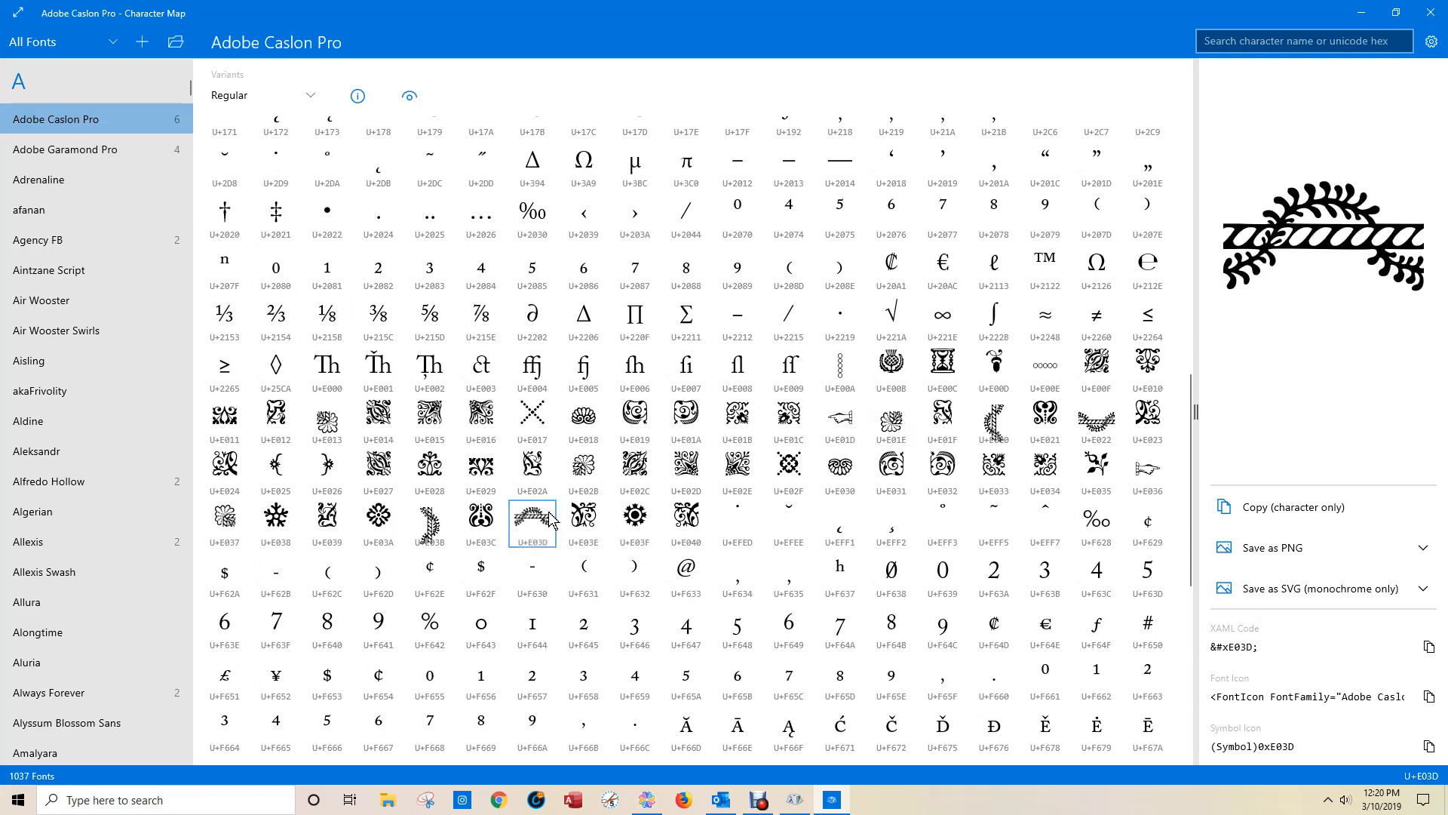
pyautogui.click(586, 537)
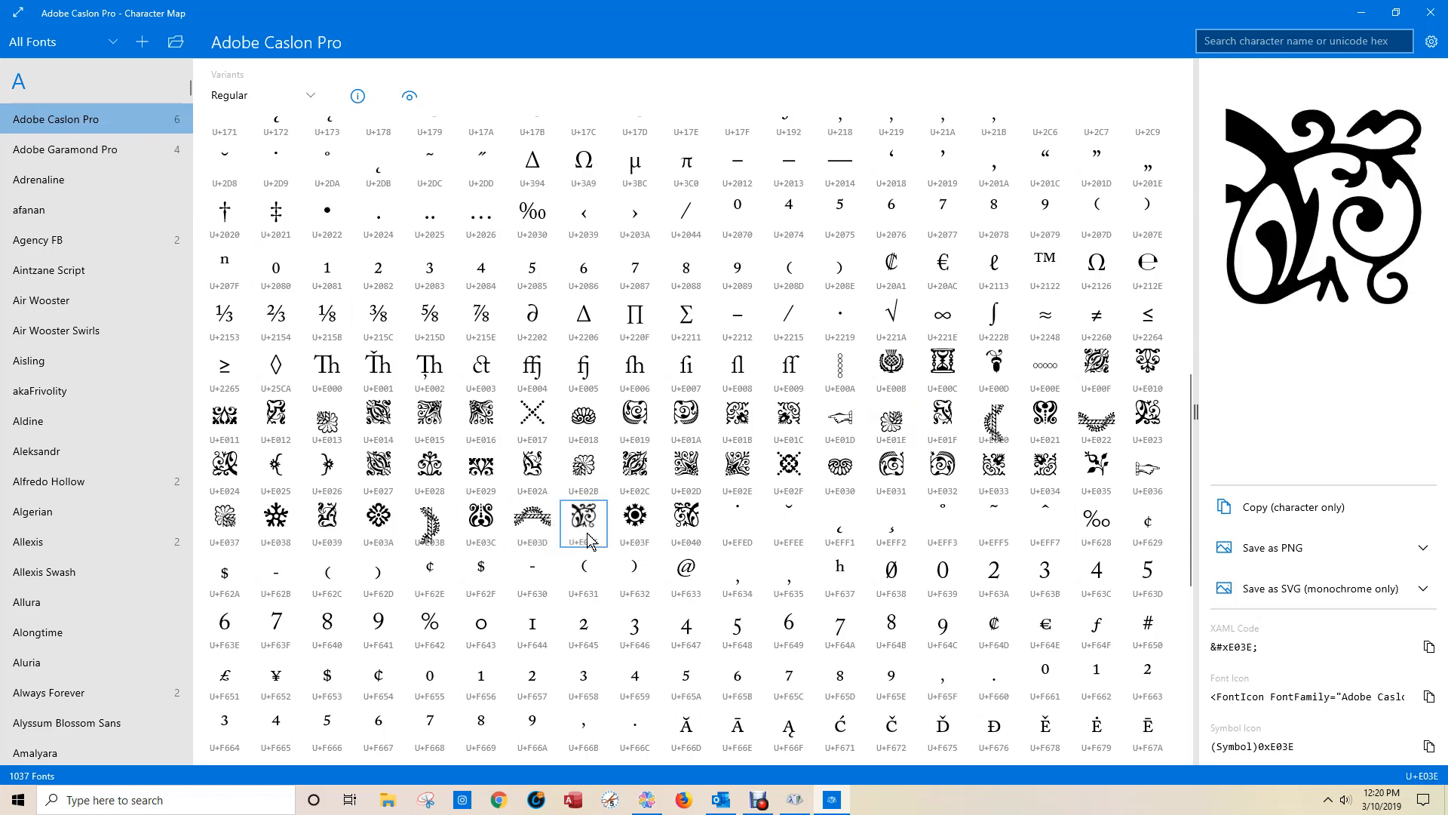
pyautogui.click(634, 526)
pyautogui.click(699, 517)
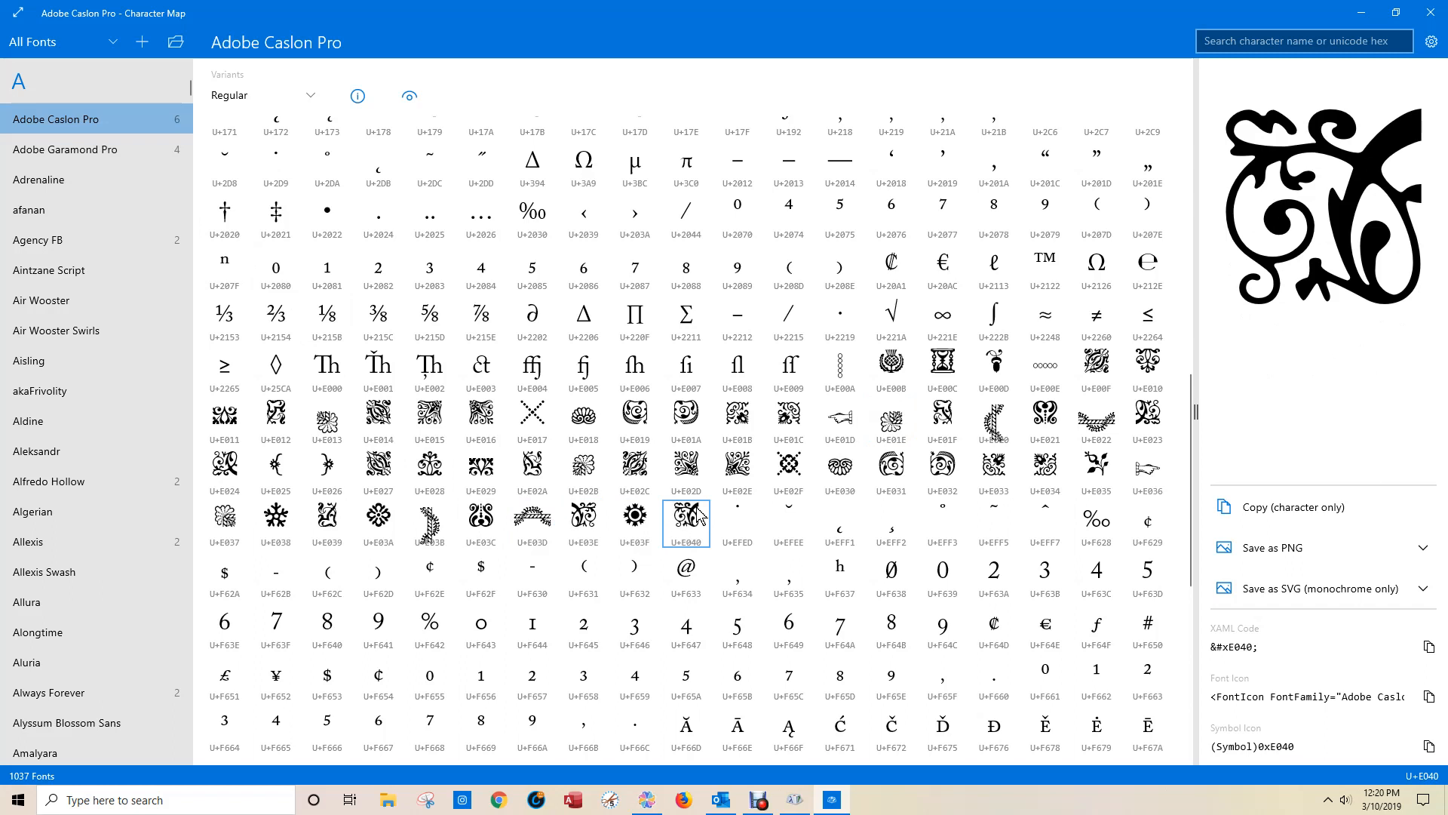
pyautogui.click(382, 525)
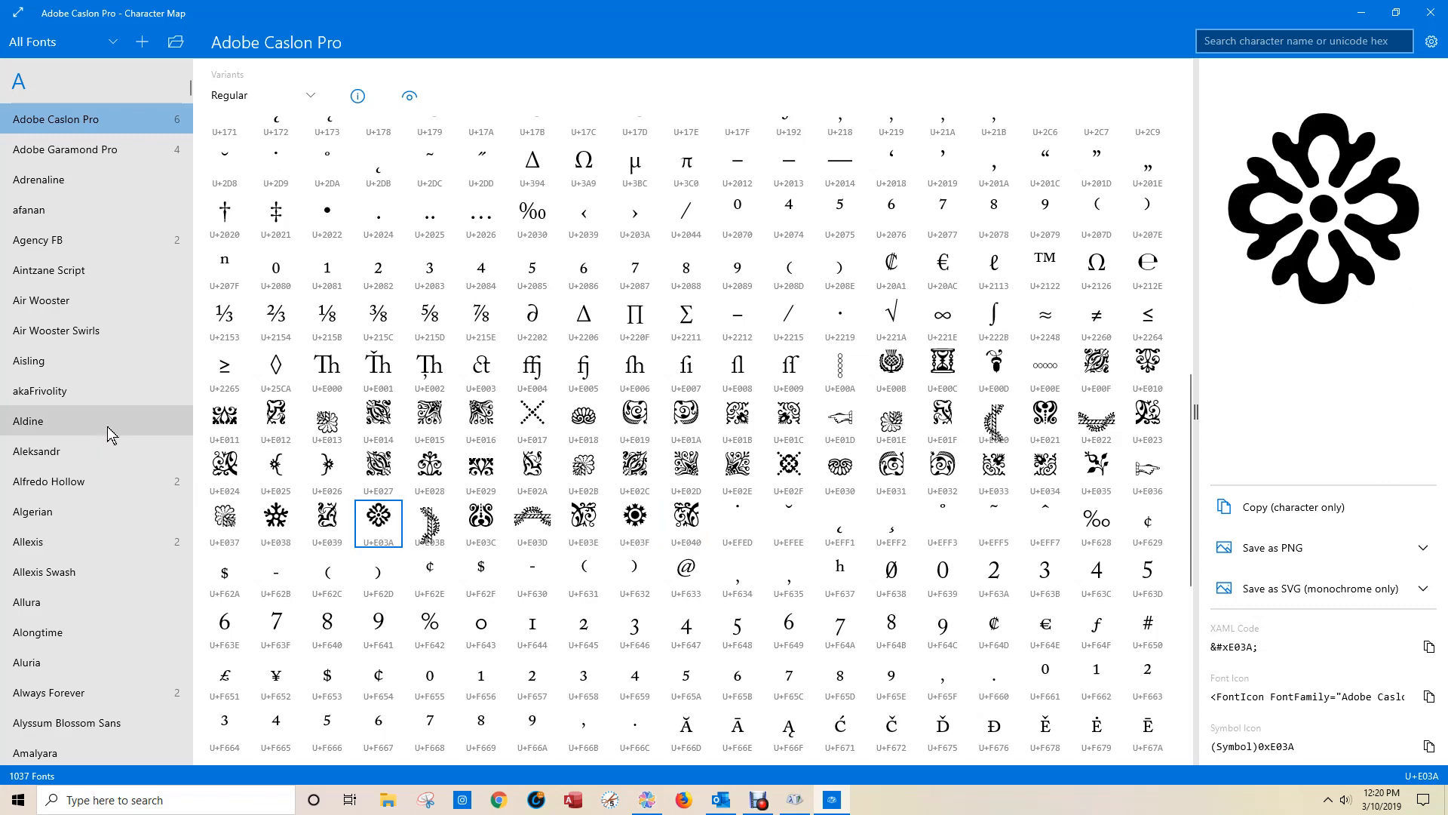
# Find the Samantha font in the font list and display its characters
pyautogui.scroll(-8, 78, 549)
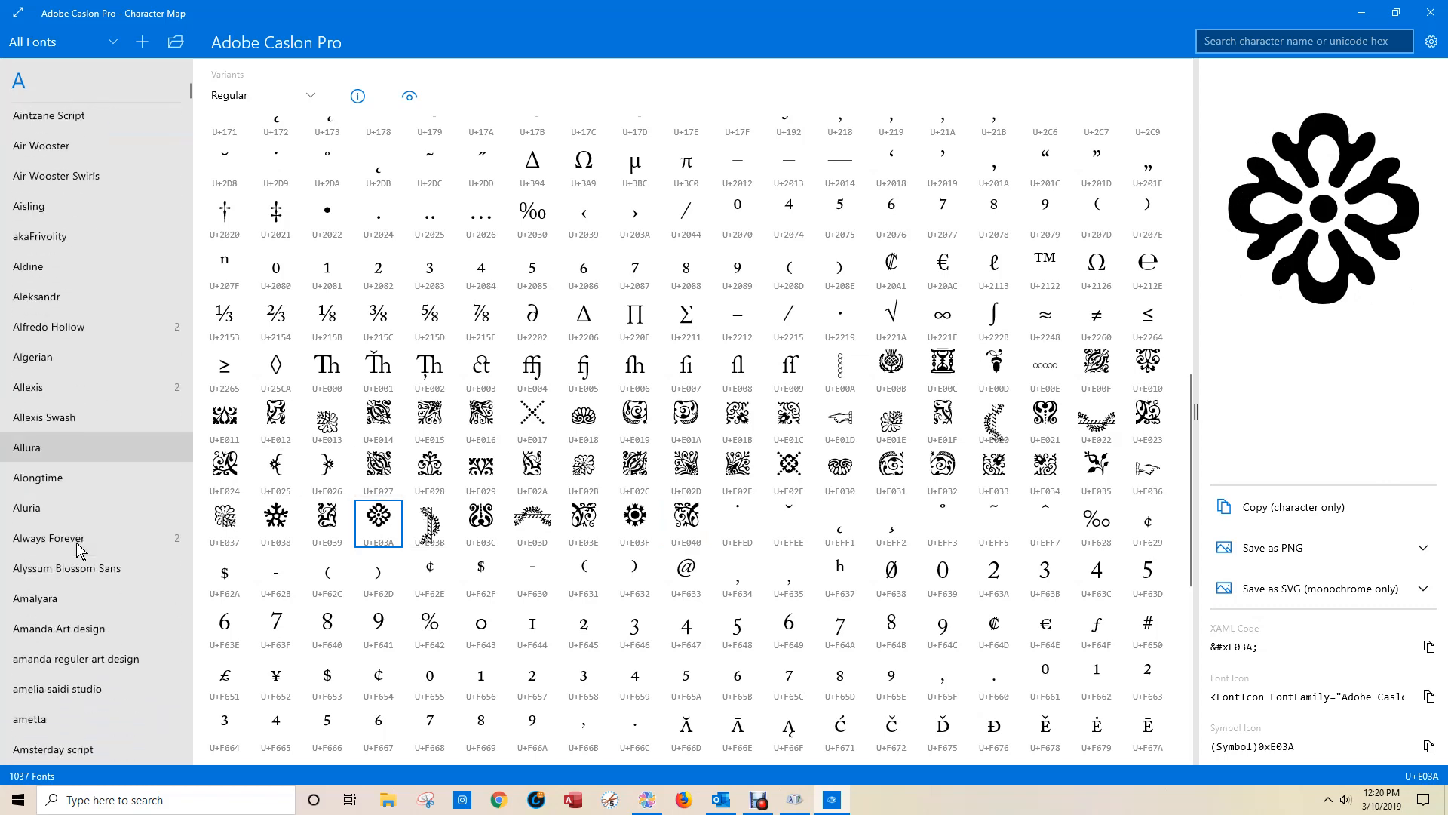
pyautogui.scroll(-7, 80, 544)
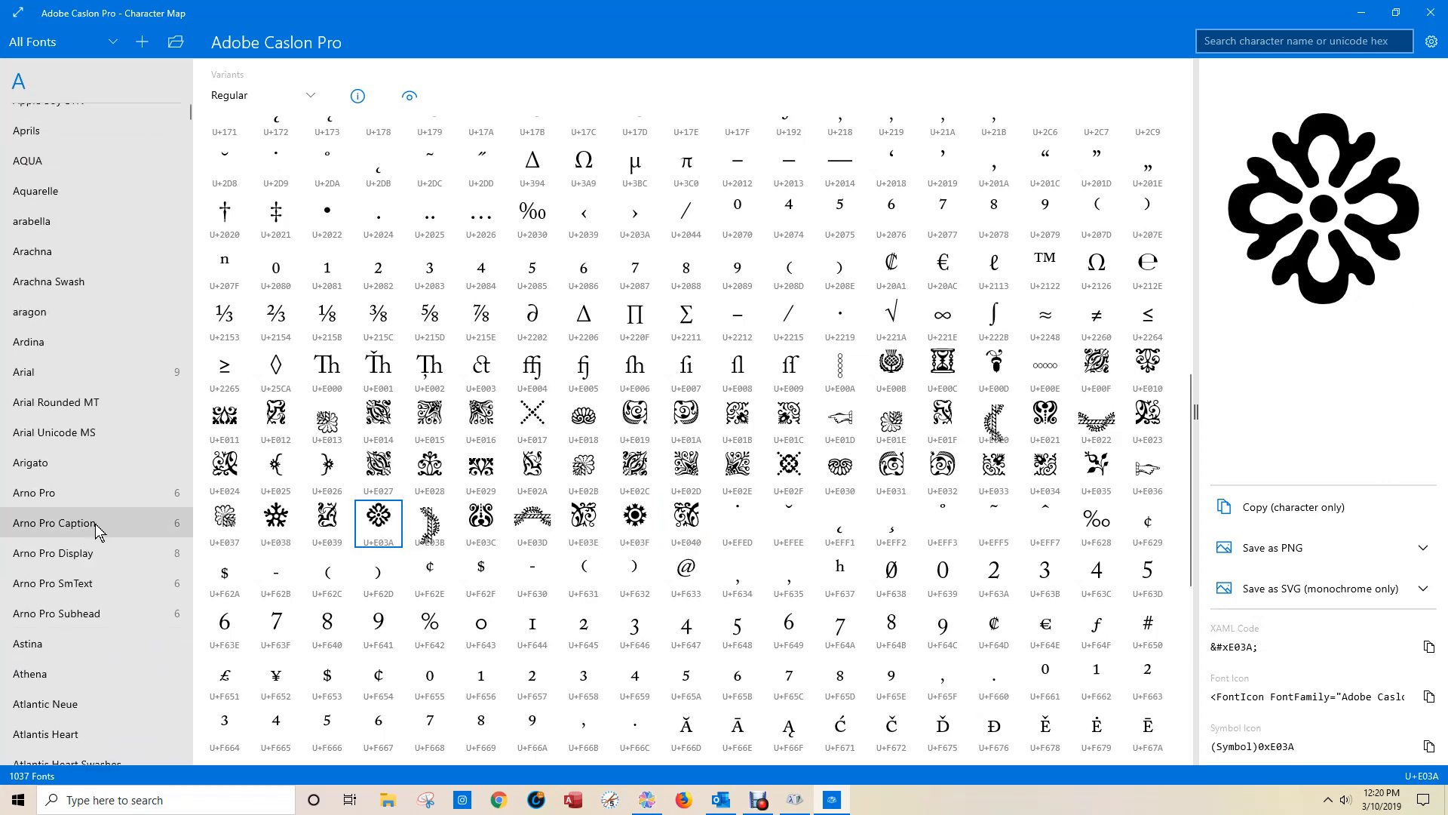
pyautogui.scroll(-15, 97, 551)
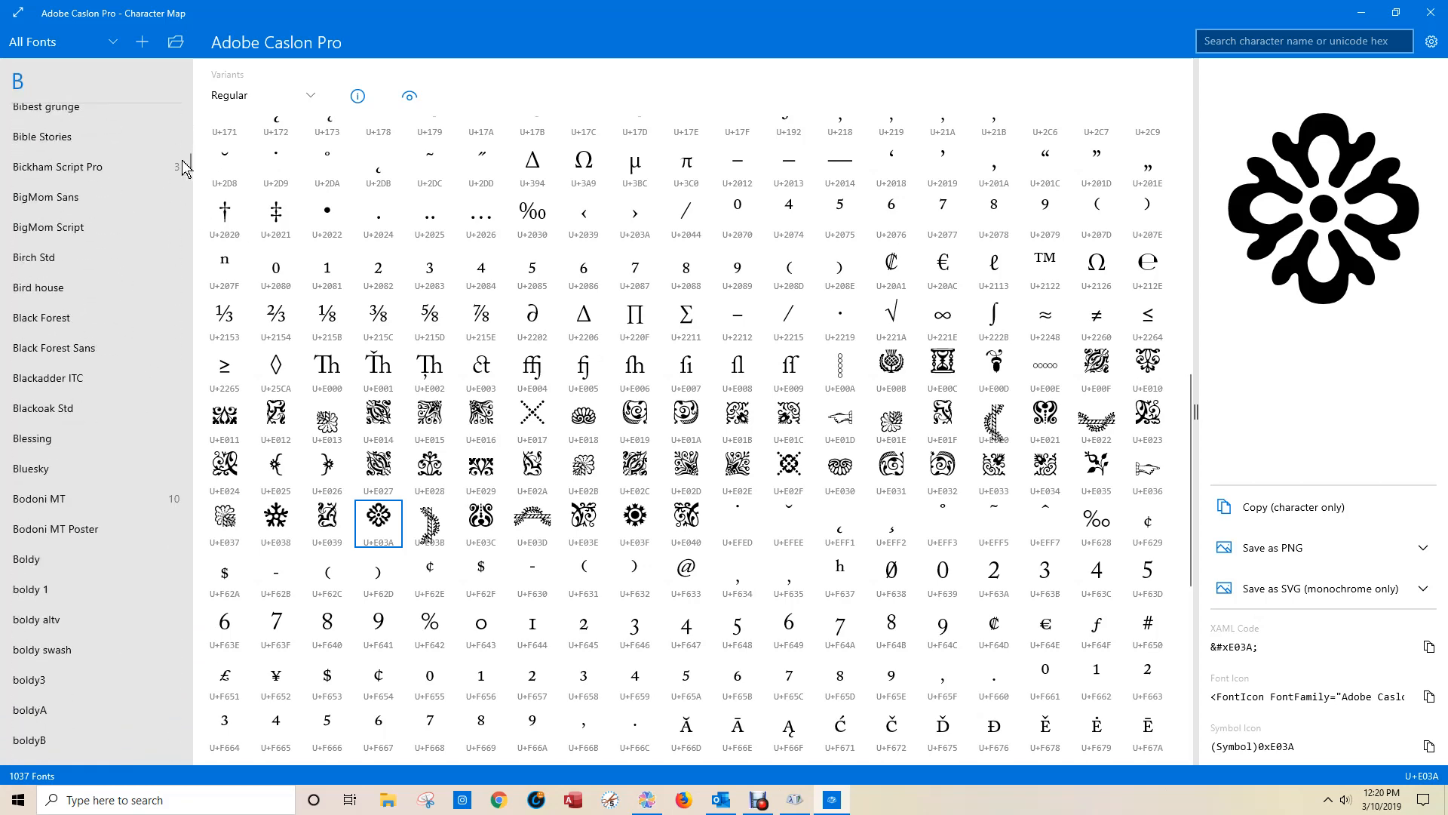
pyautogui.moveTo(189, 162); pyautogui.dragTo(179, 688)
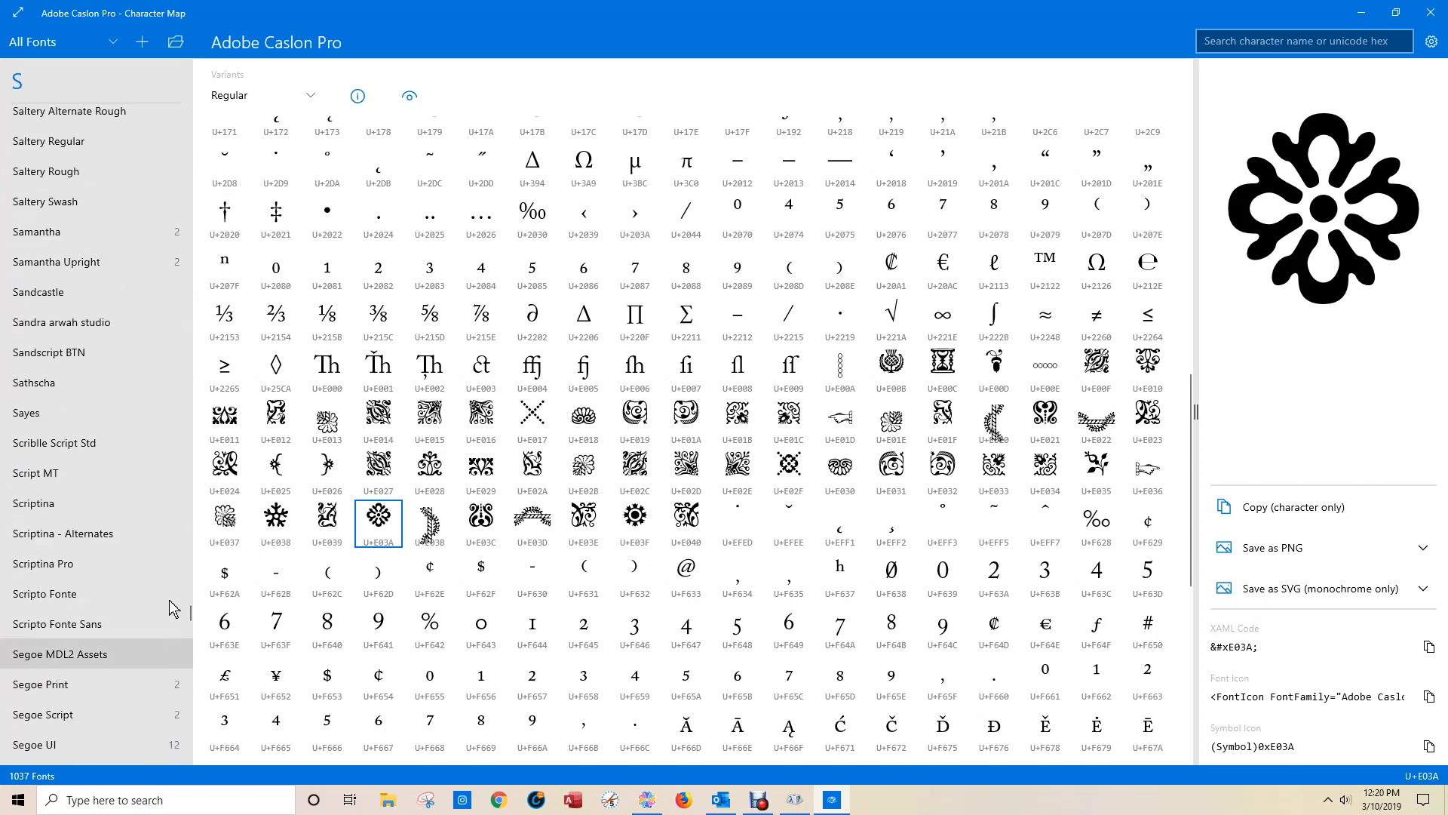
pyautogui.click(61, 242)
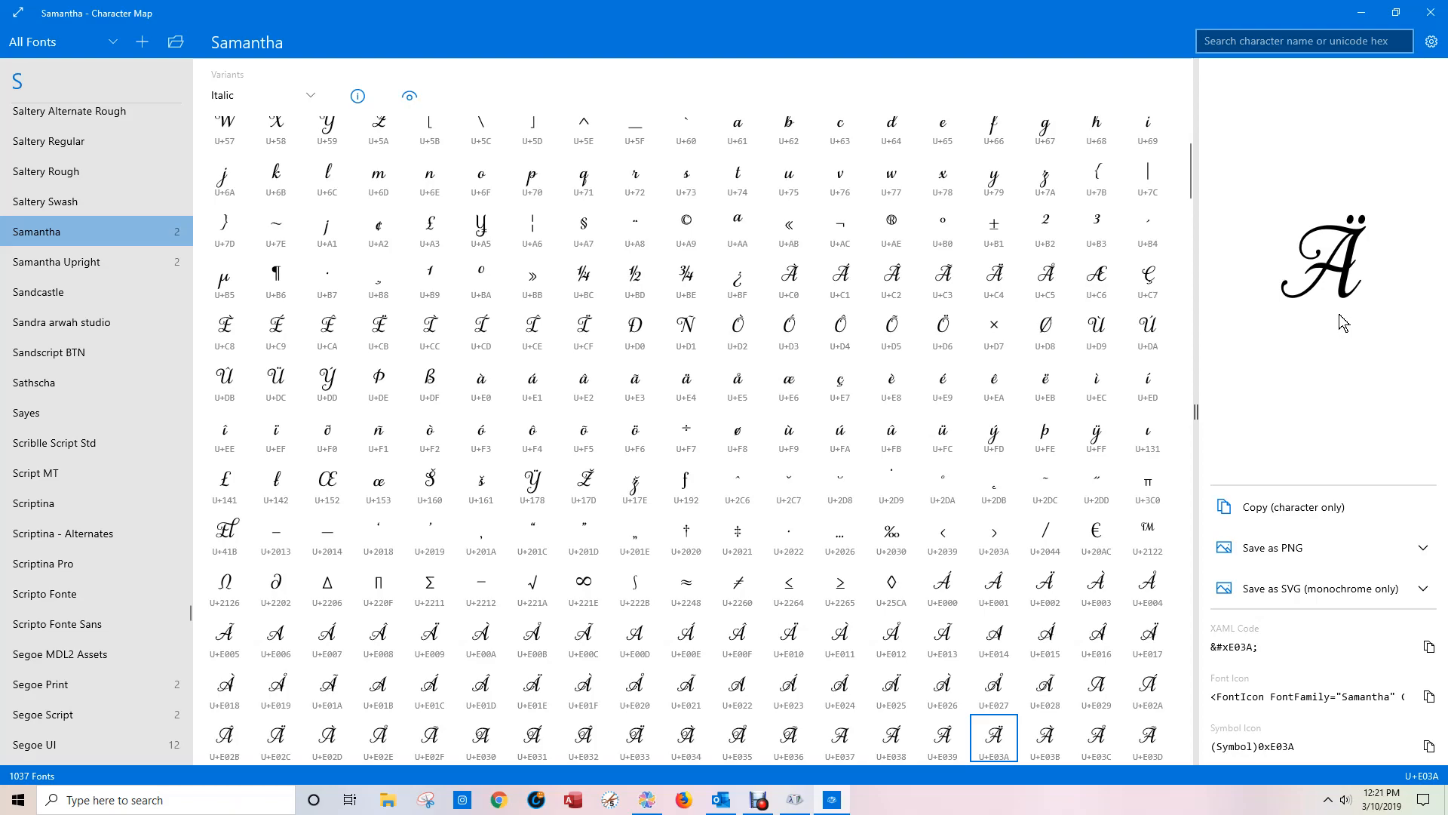
# Copy the Samantha capital L with looping swashes (U+E250) as a character only
pyautogui.scroll(-12, 1041, 452)
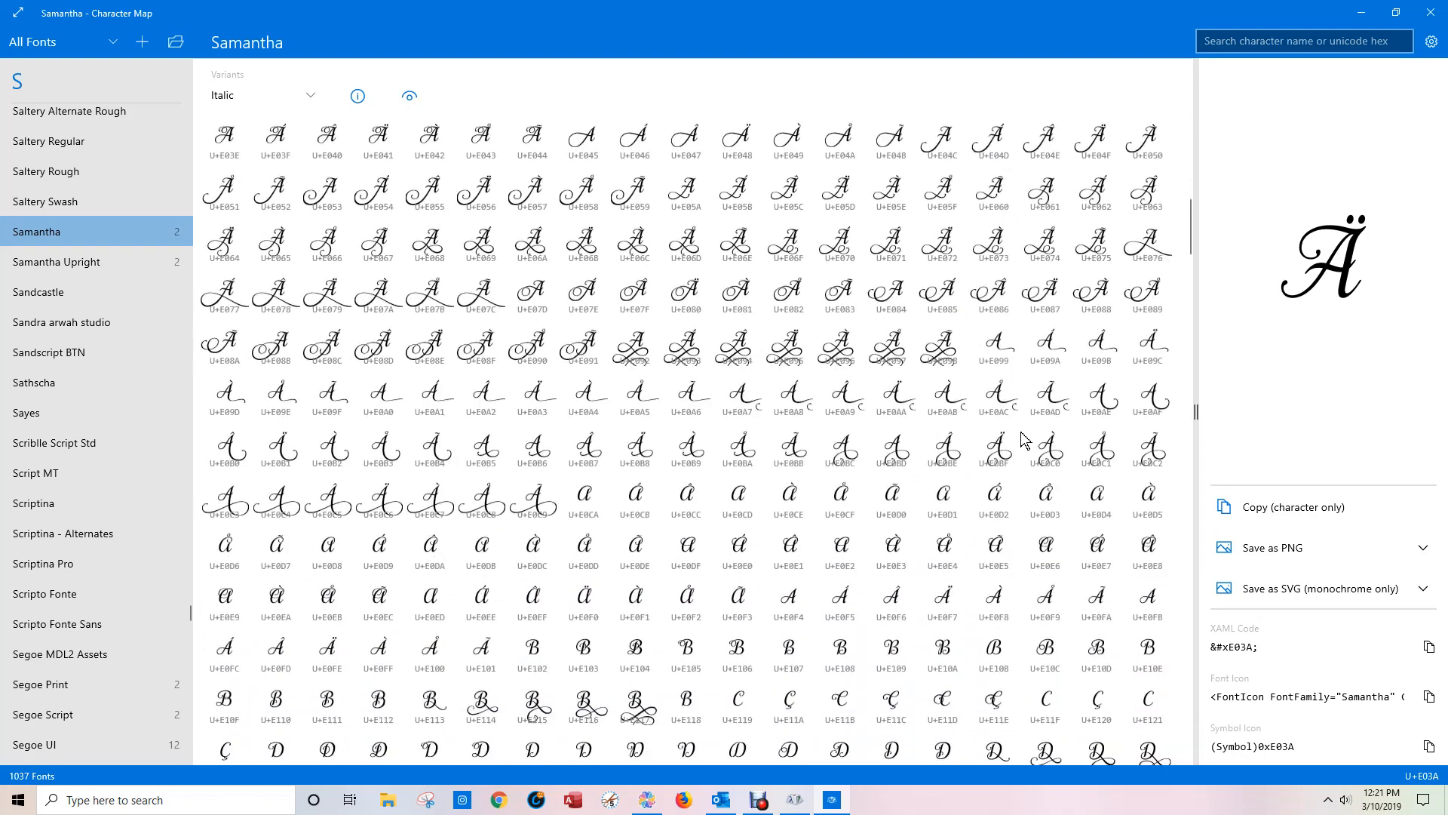
pyautogui.scroll(-5, 1024, 446)
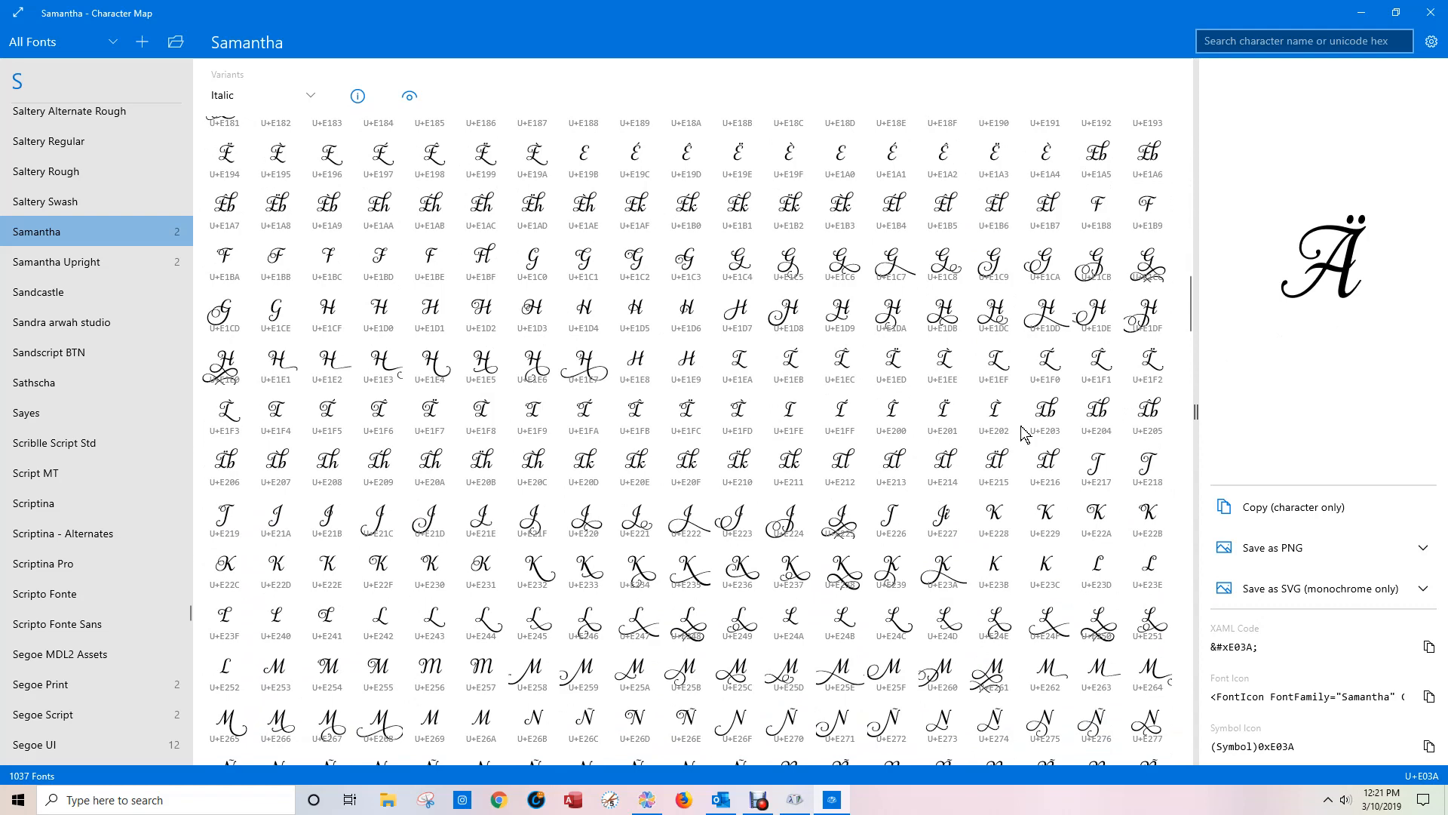
pyautogui.scroll(-1, 1021, 425)
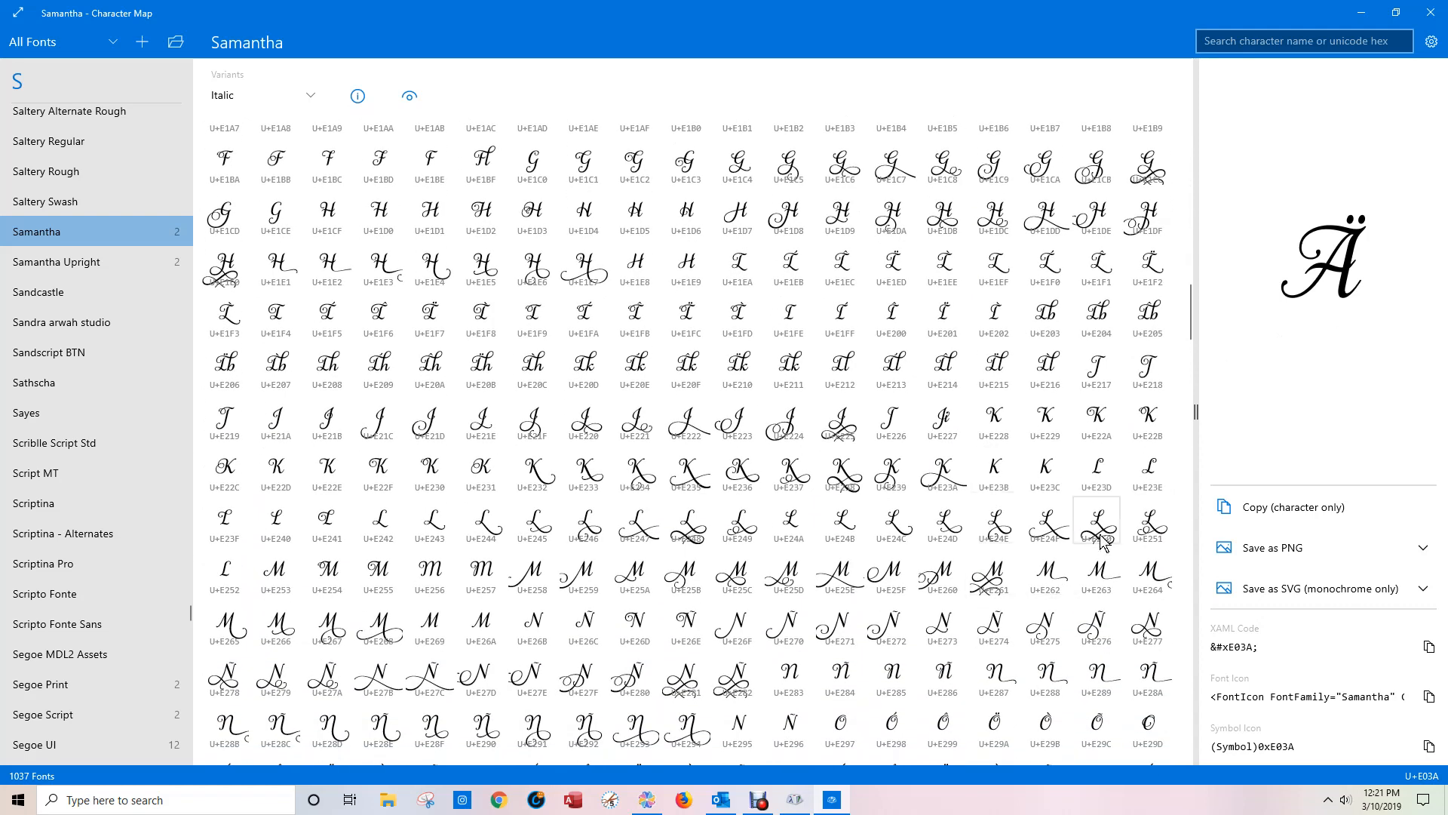
pyautogui.click(1104, 540)
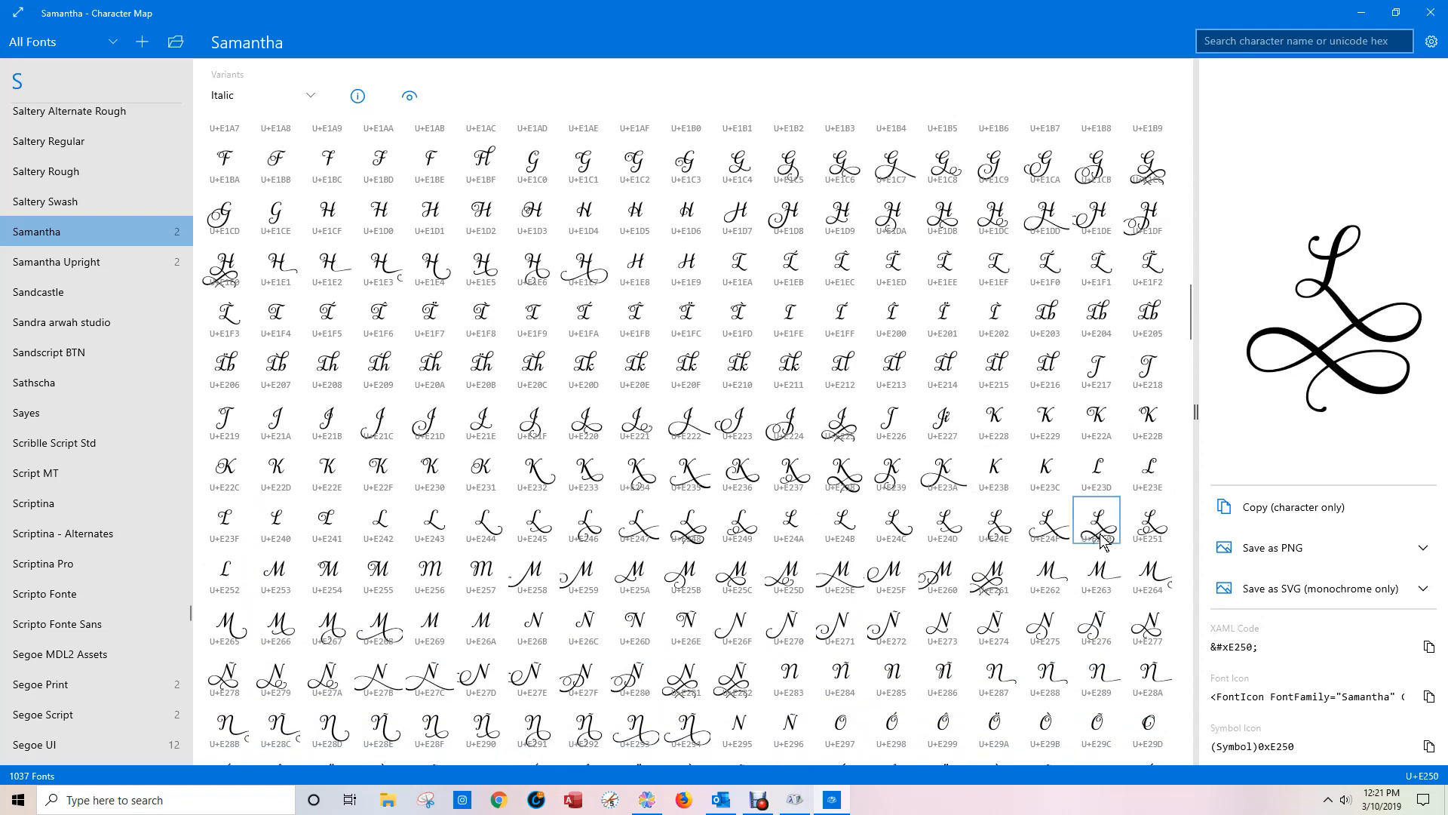
pyautogui.click(1303, 512)
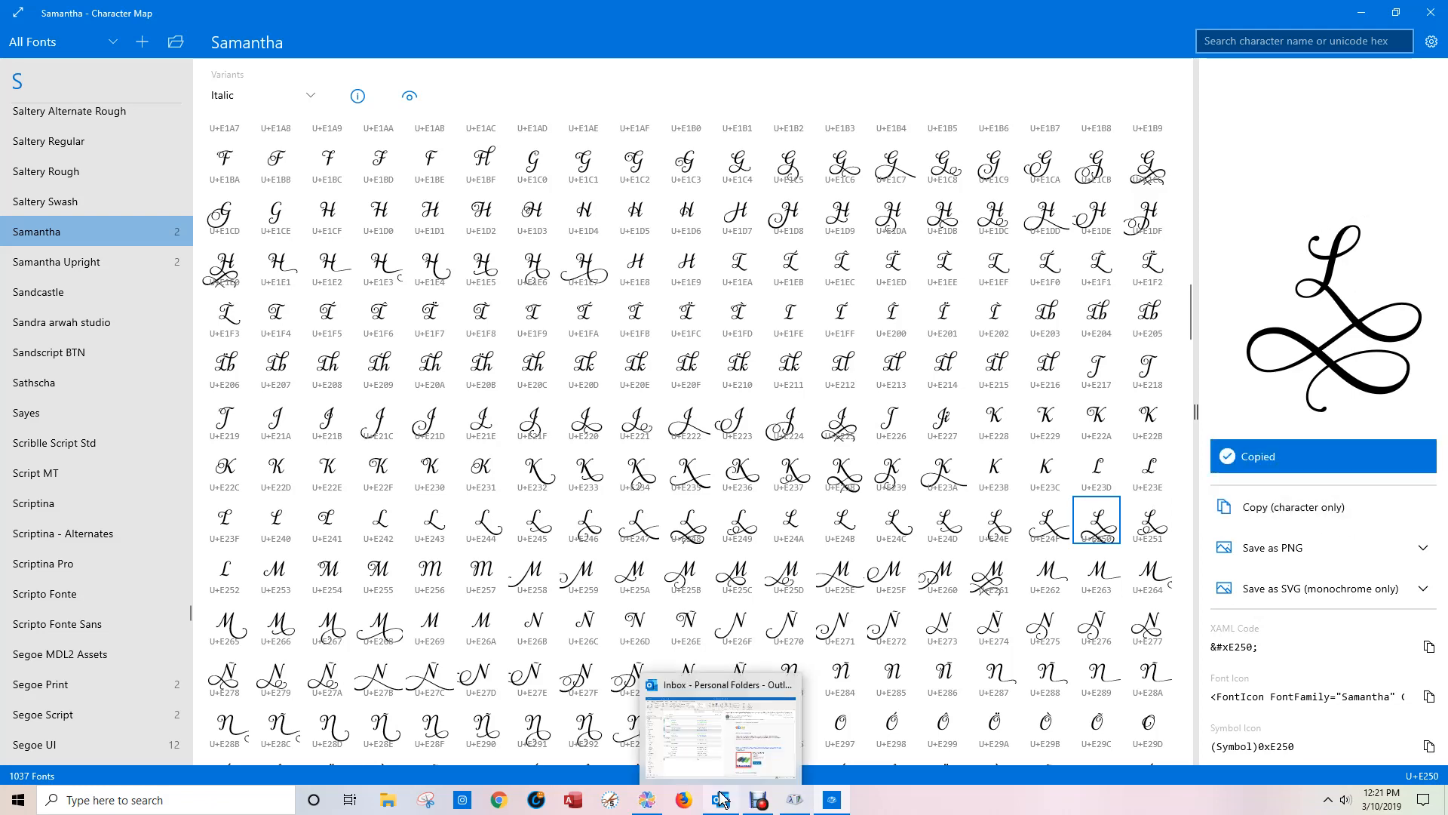
# Switch to CanvasWorkspace and try to paste the copied character into a new text object on the mat
pyautogui.click(646, 805)
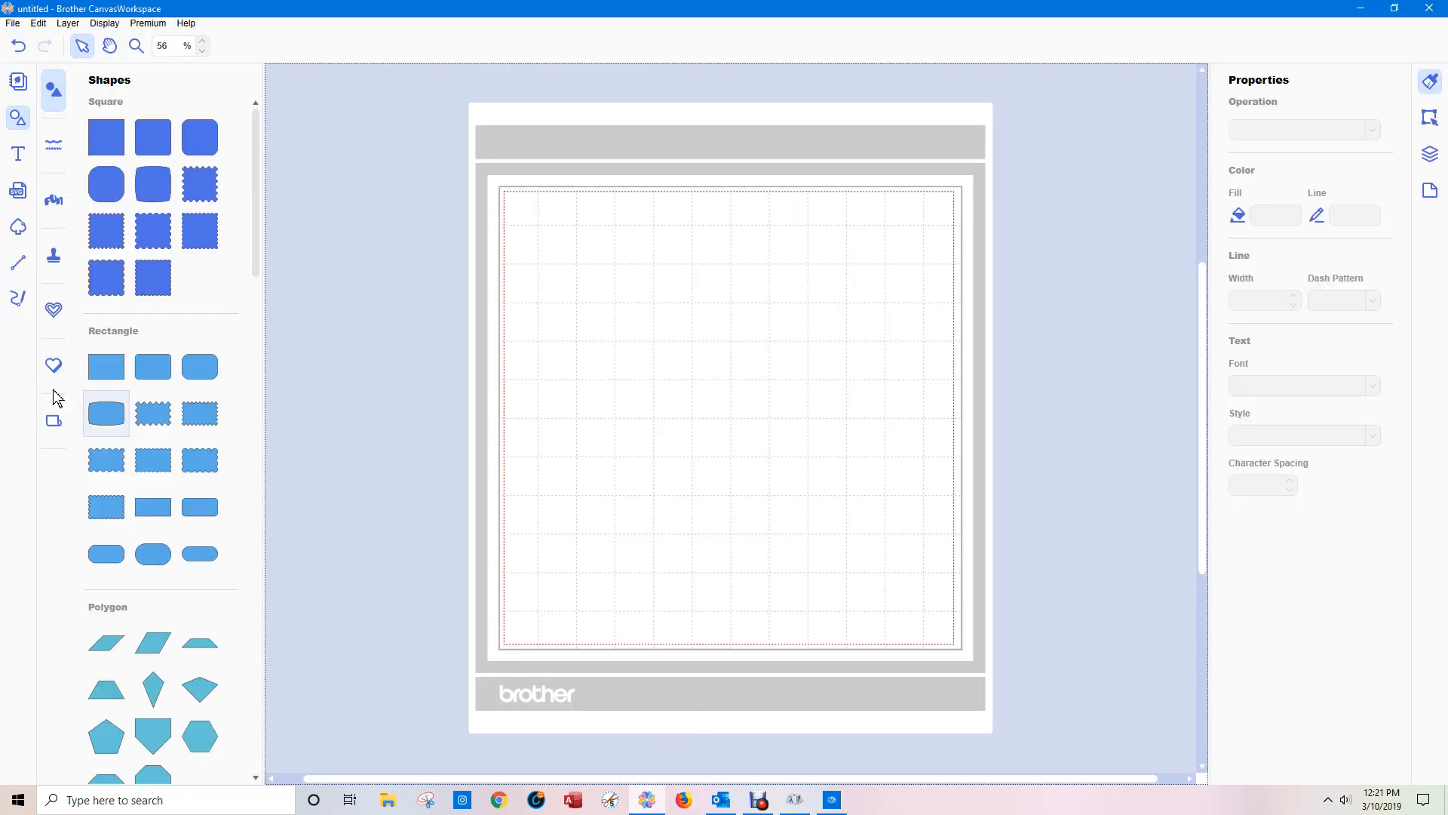
pyautogui.click(18, 154)
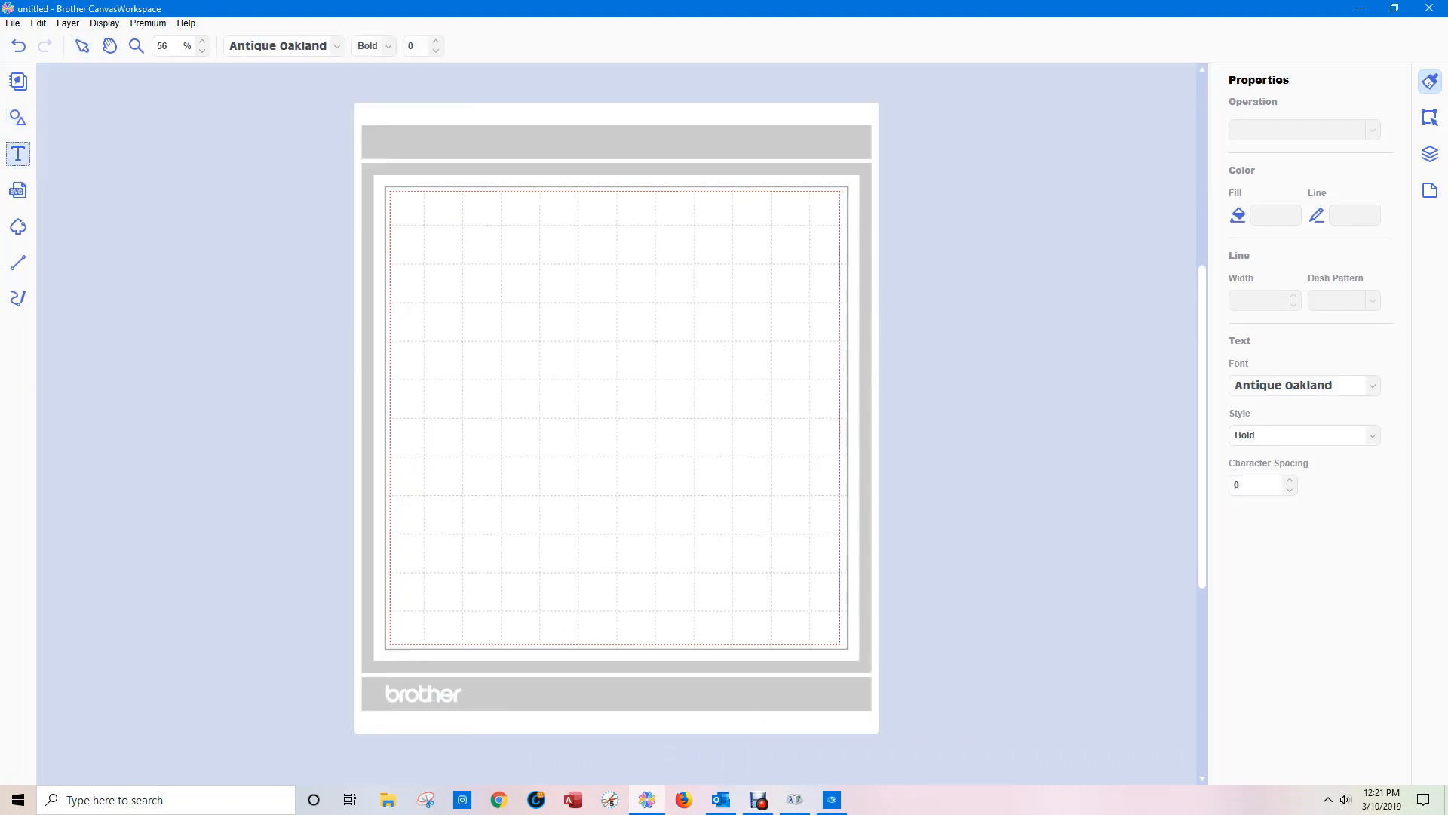
pyautogui.click(506, 396)
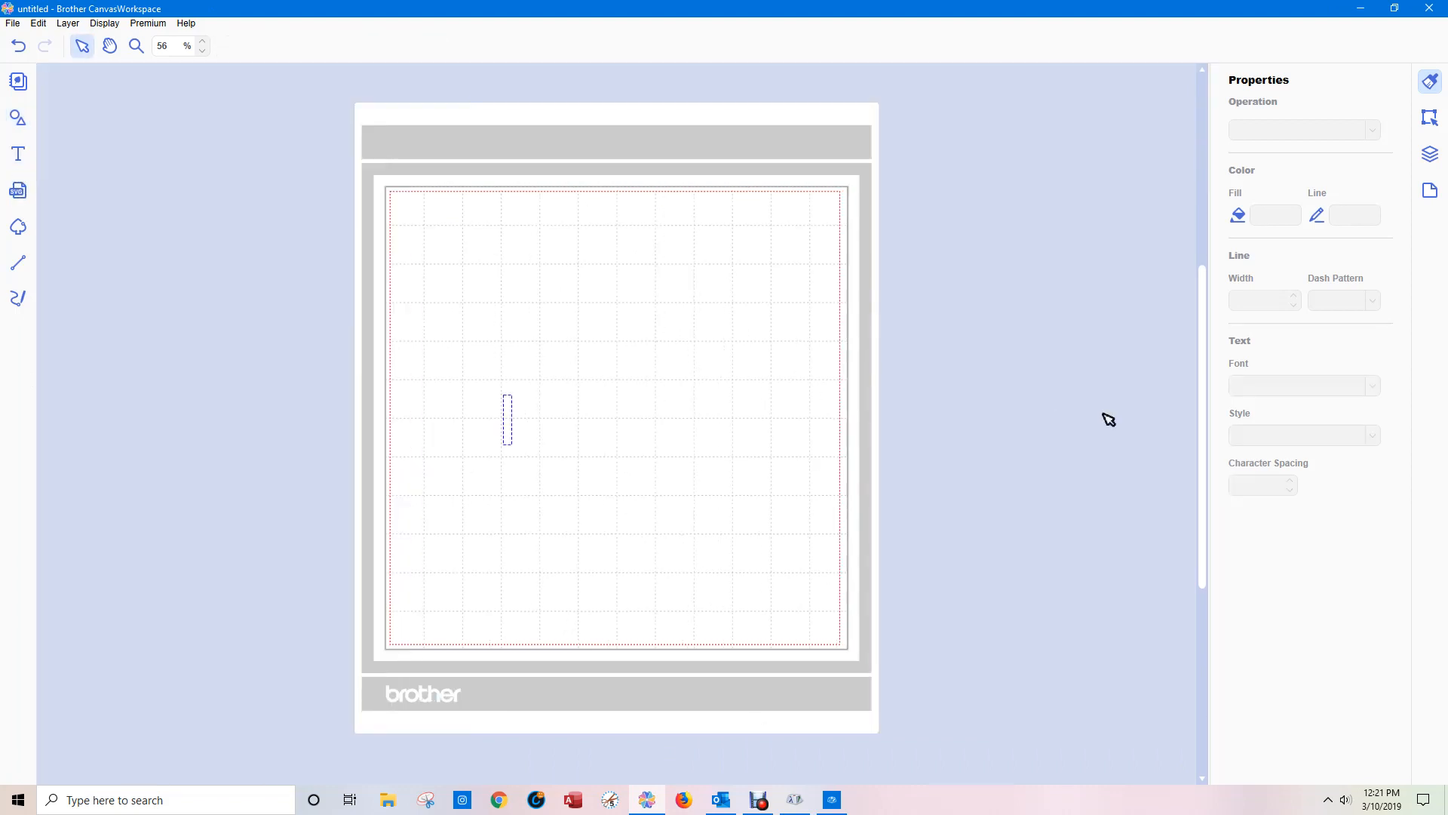
pyautogui.hotkey('ctrl', 'v')
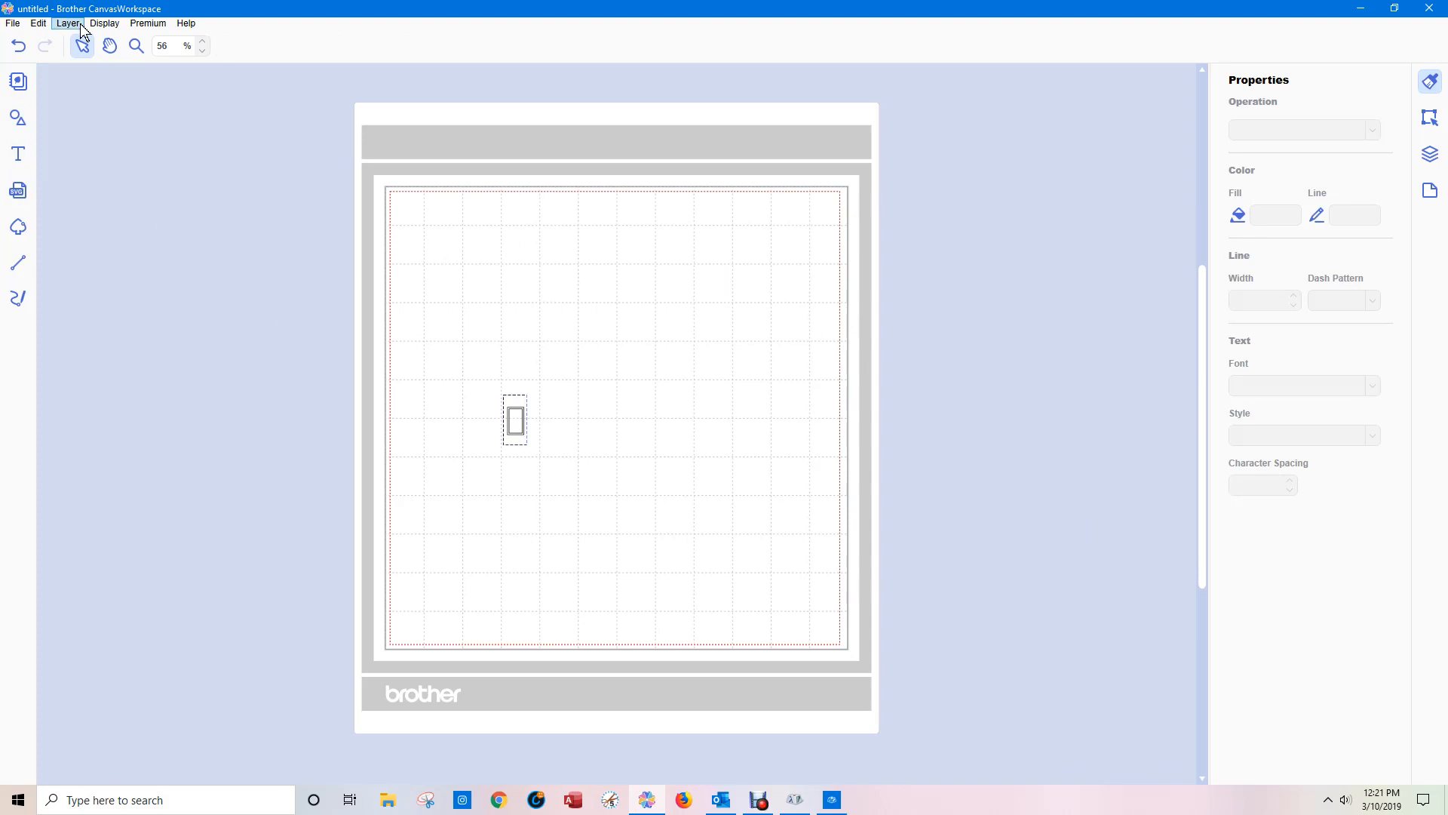
pyautogui.click(83, 49)
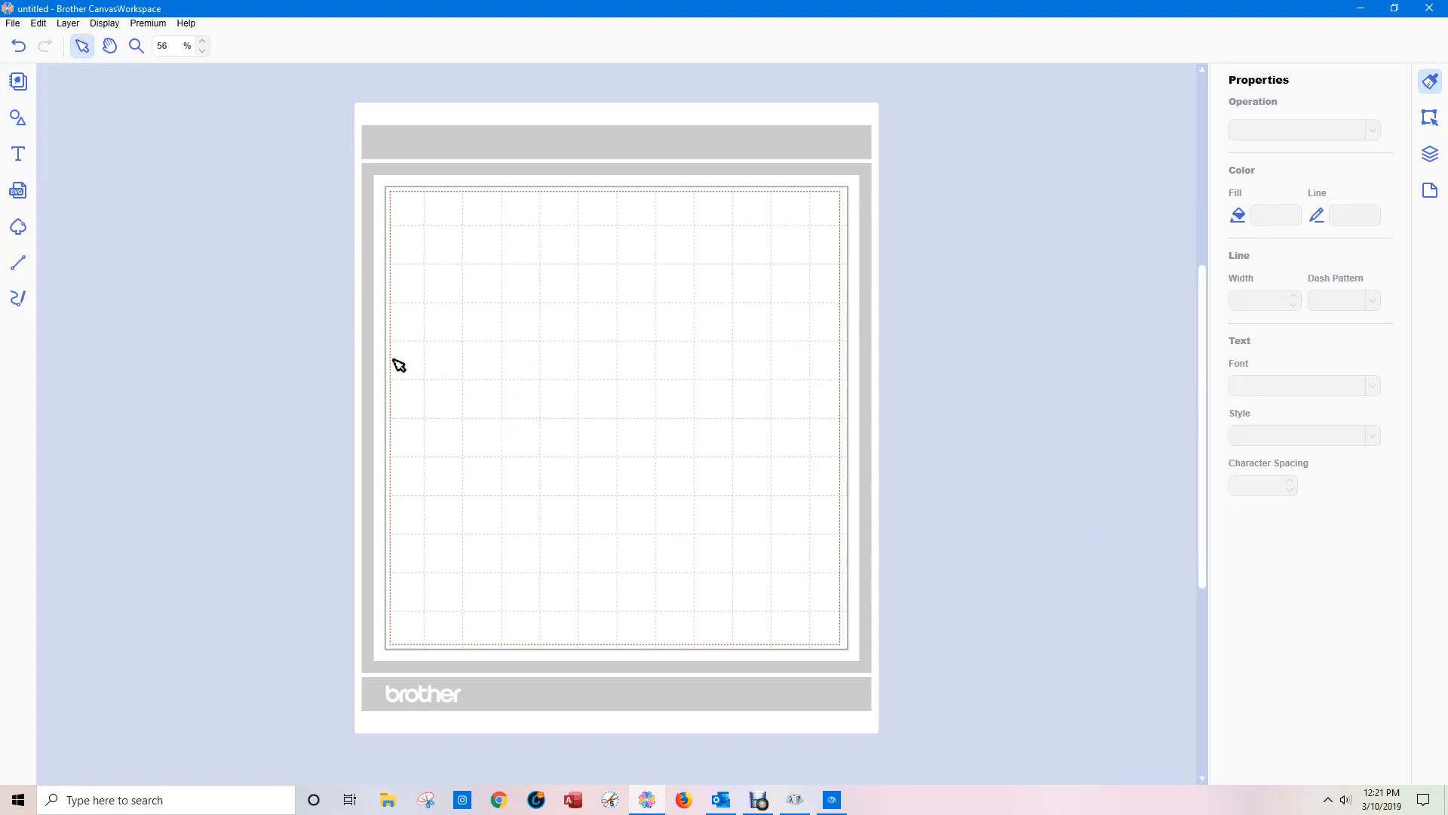
# Set the Text tool's font to Samantha
pyautogui.click(20, 157)
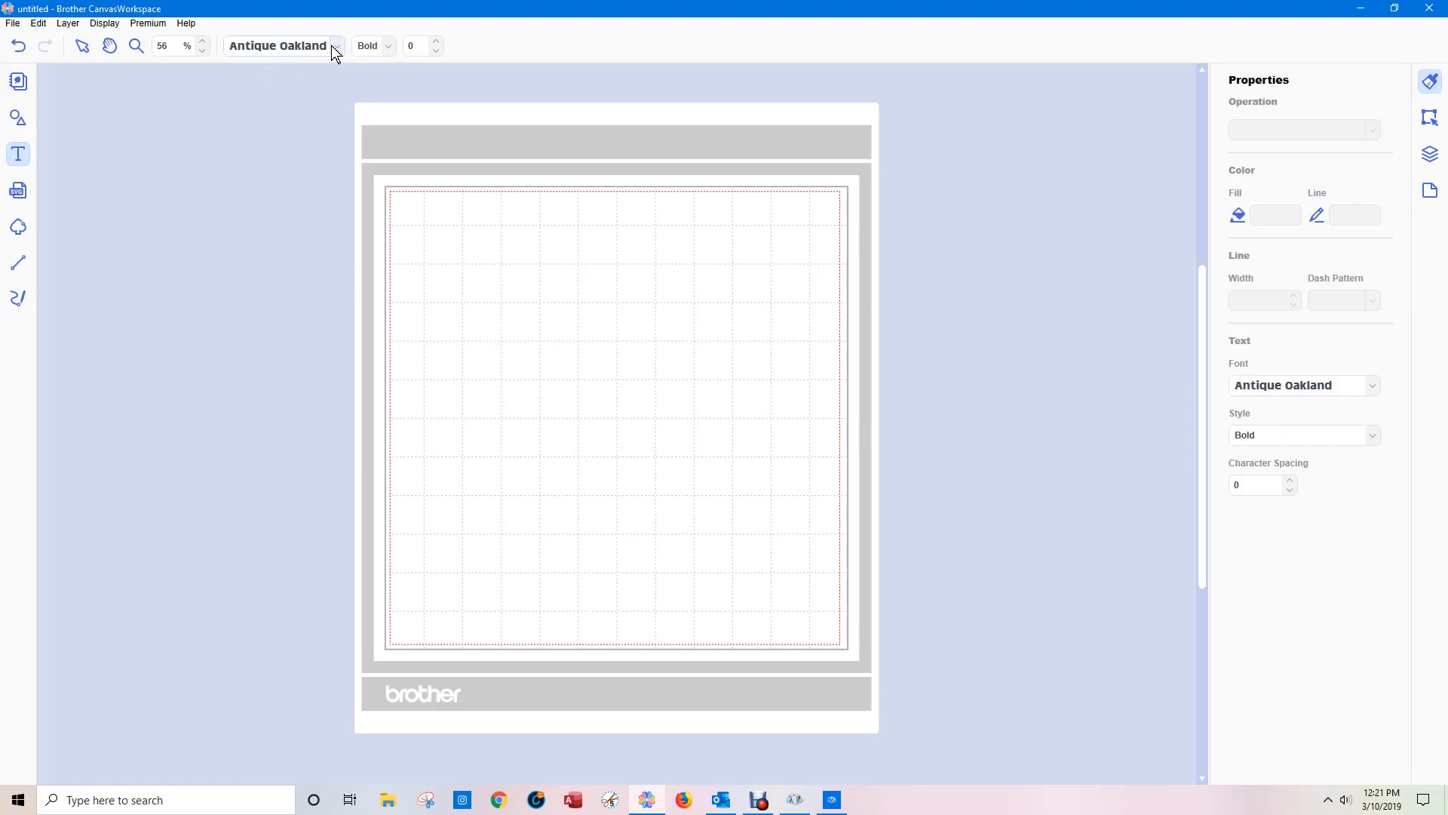
pyautogui.click(333, 46)
pyautogui.scroll(-3, 486, 219)
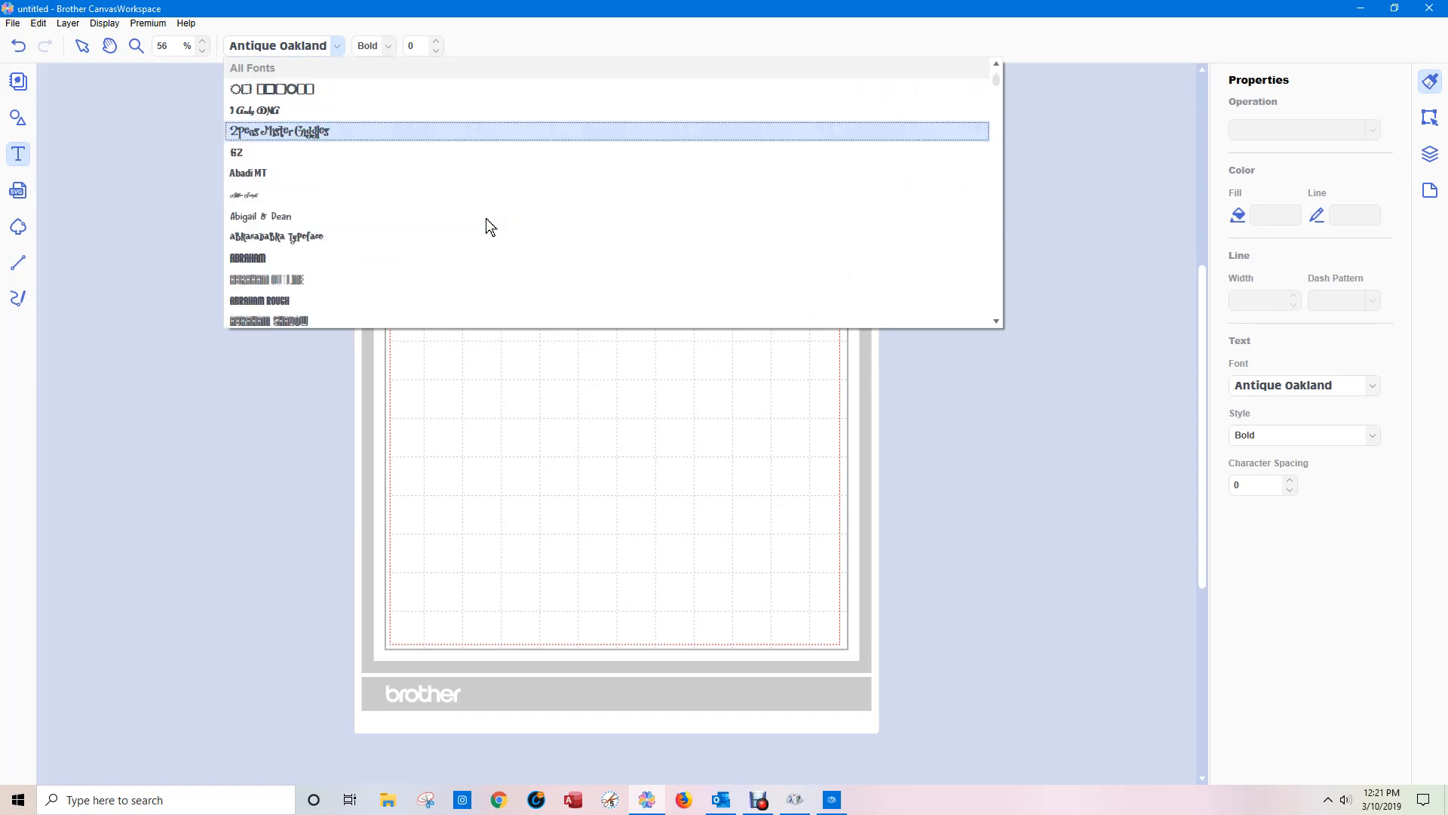
pyautogui.scroll(-1, 486, 219)
pyautogui.moveTo(998, 81); pyautogui.dragTo(1008, 261)
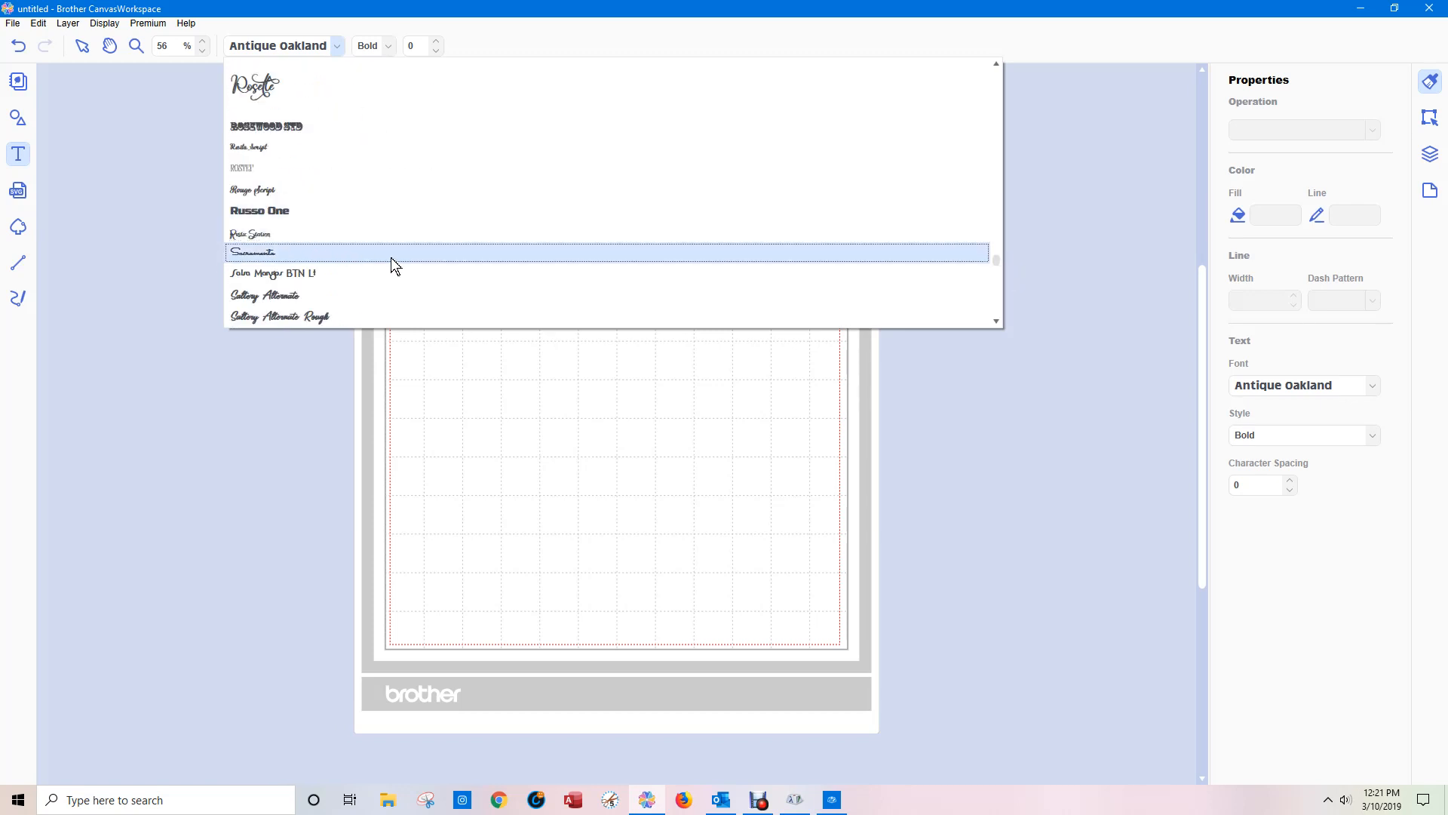
pyautogui.click(995, 321)
pyautogui.click(995, 323)
pyautogui.click(995, 322)
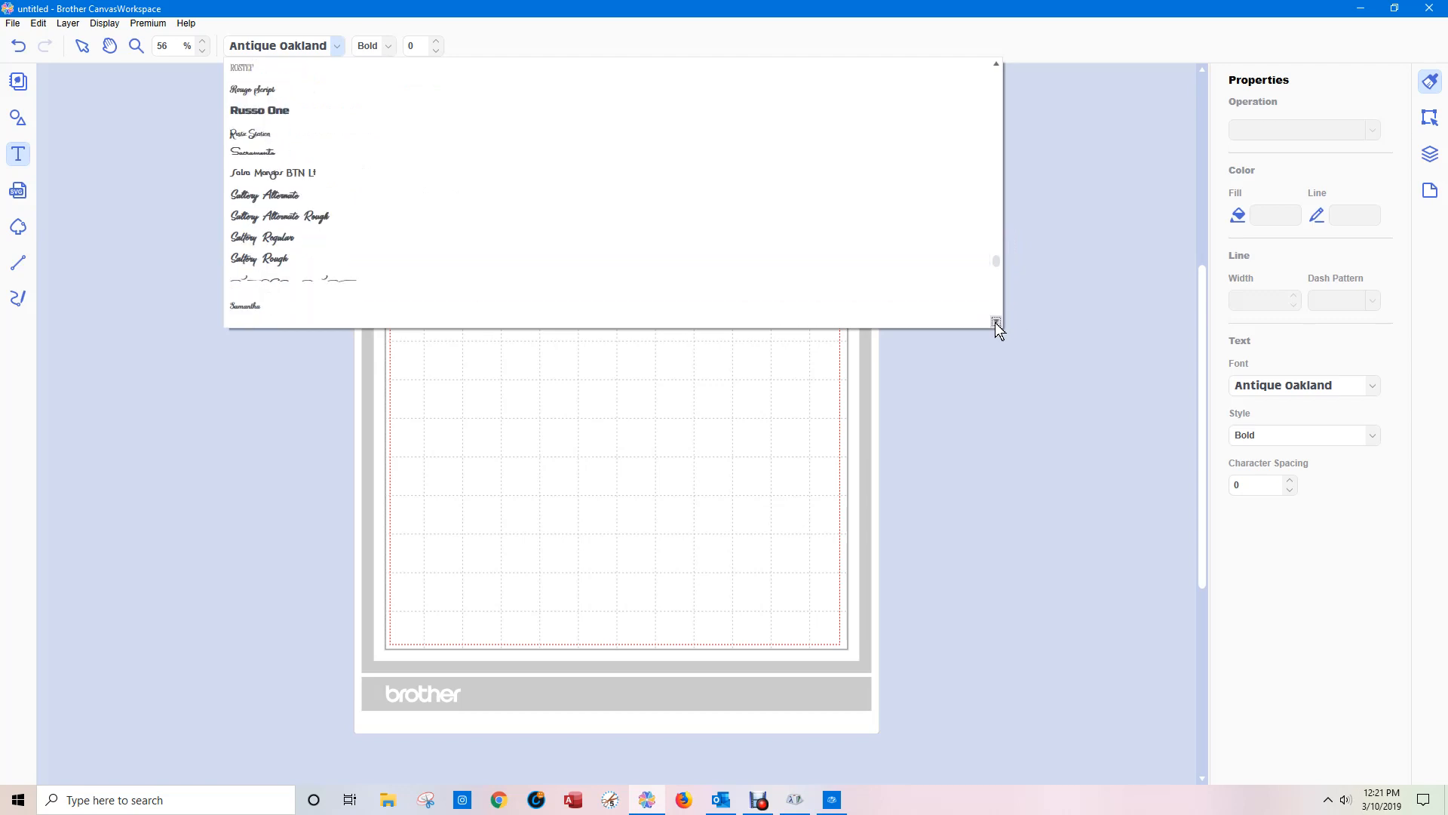
pyautogui.click(996, 323)
pyautogui.click(996, 322)
pyautogui.scroll(-2, 341, 268)
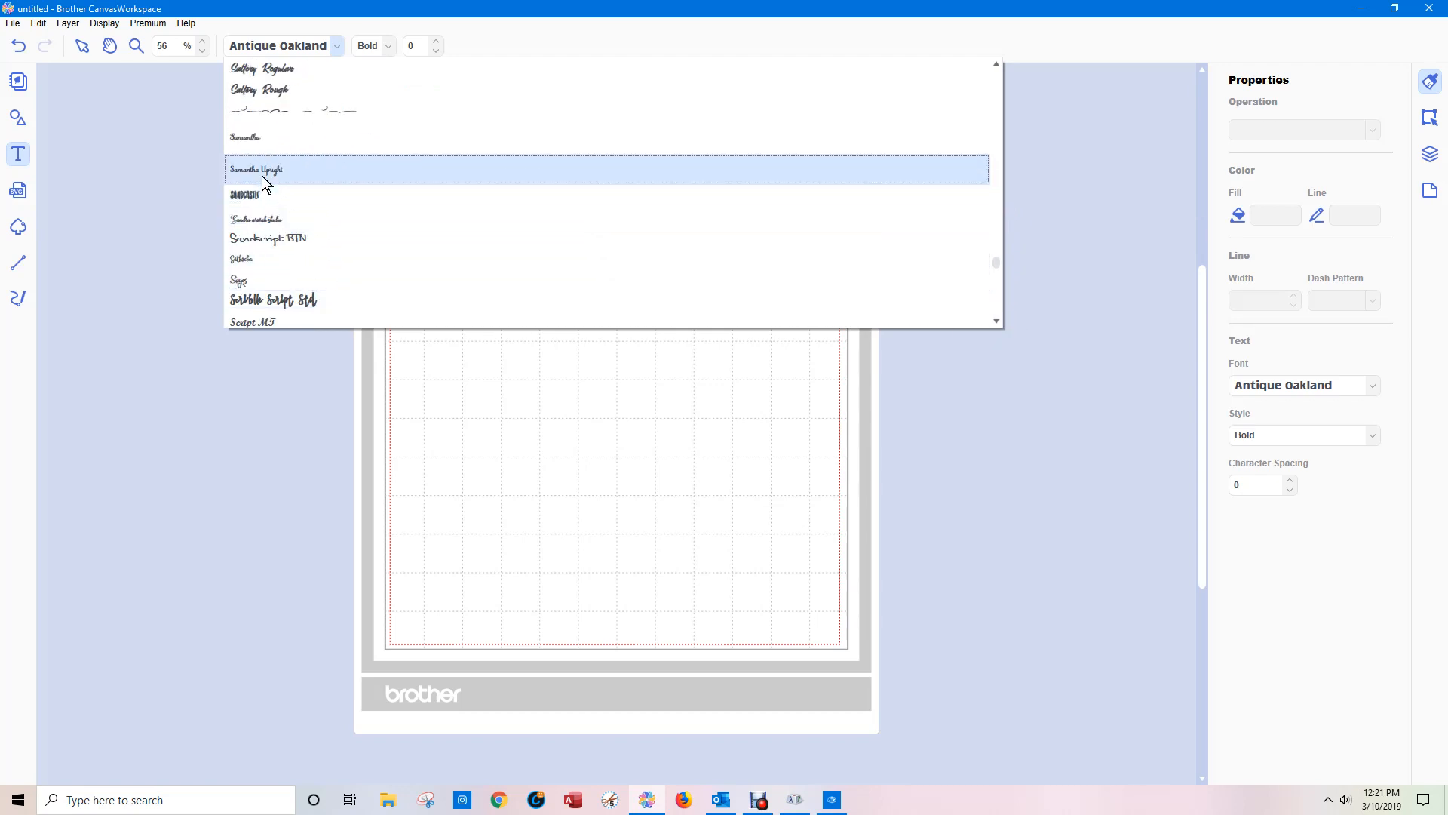
pyautogui.click(249, 139)
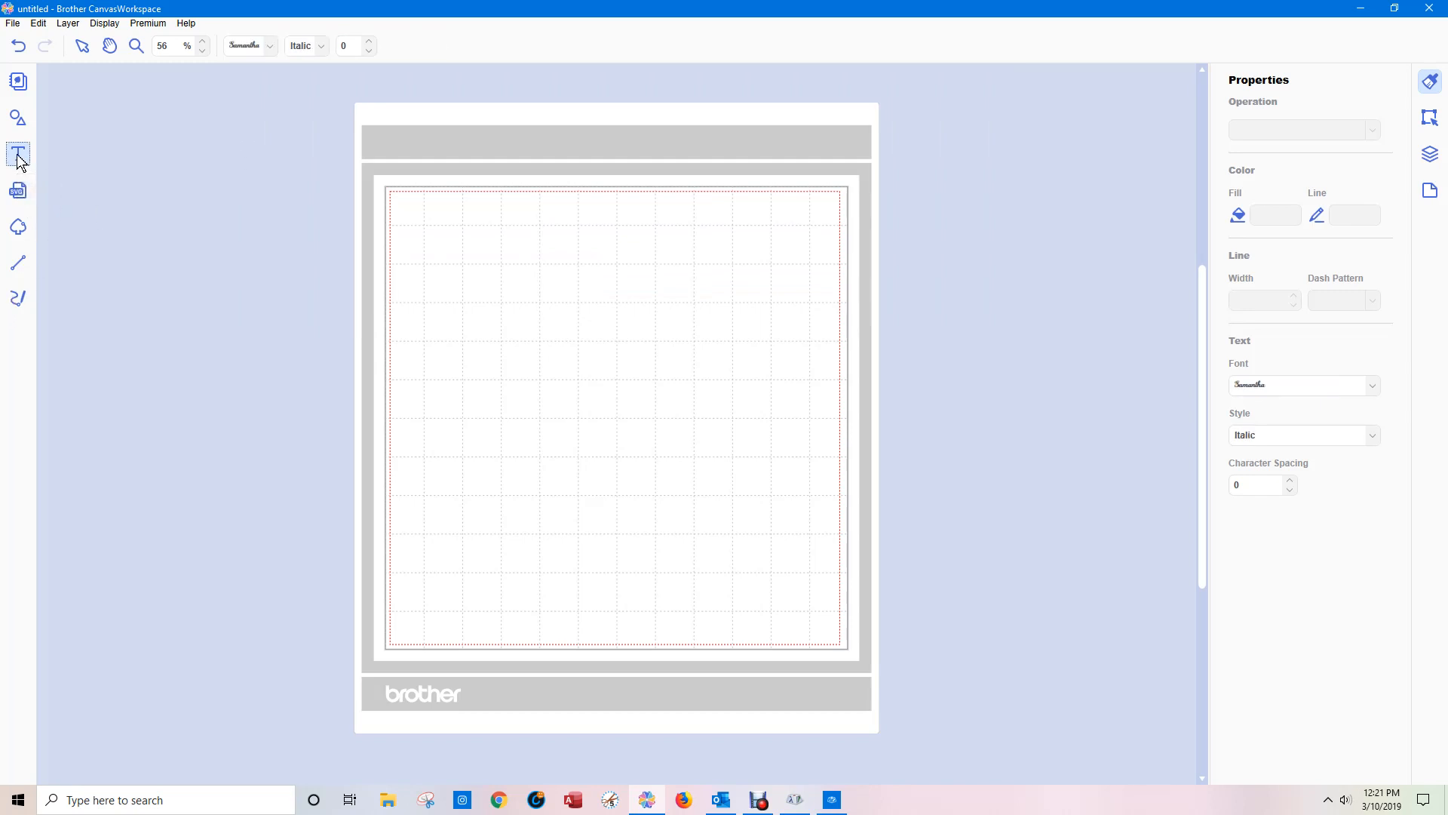
# Start a text object on the mat with the copied swash L followed by the letters "esl"
pyautogui.click(540, 437)
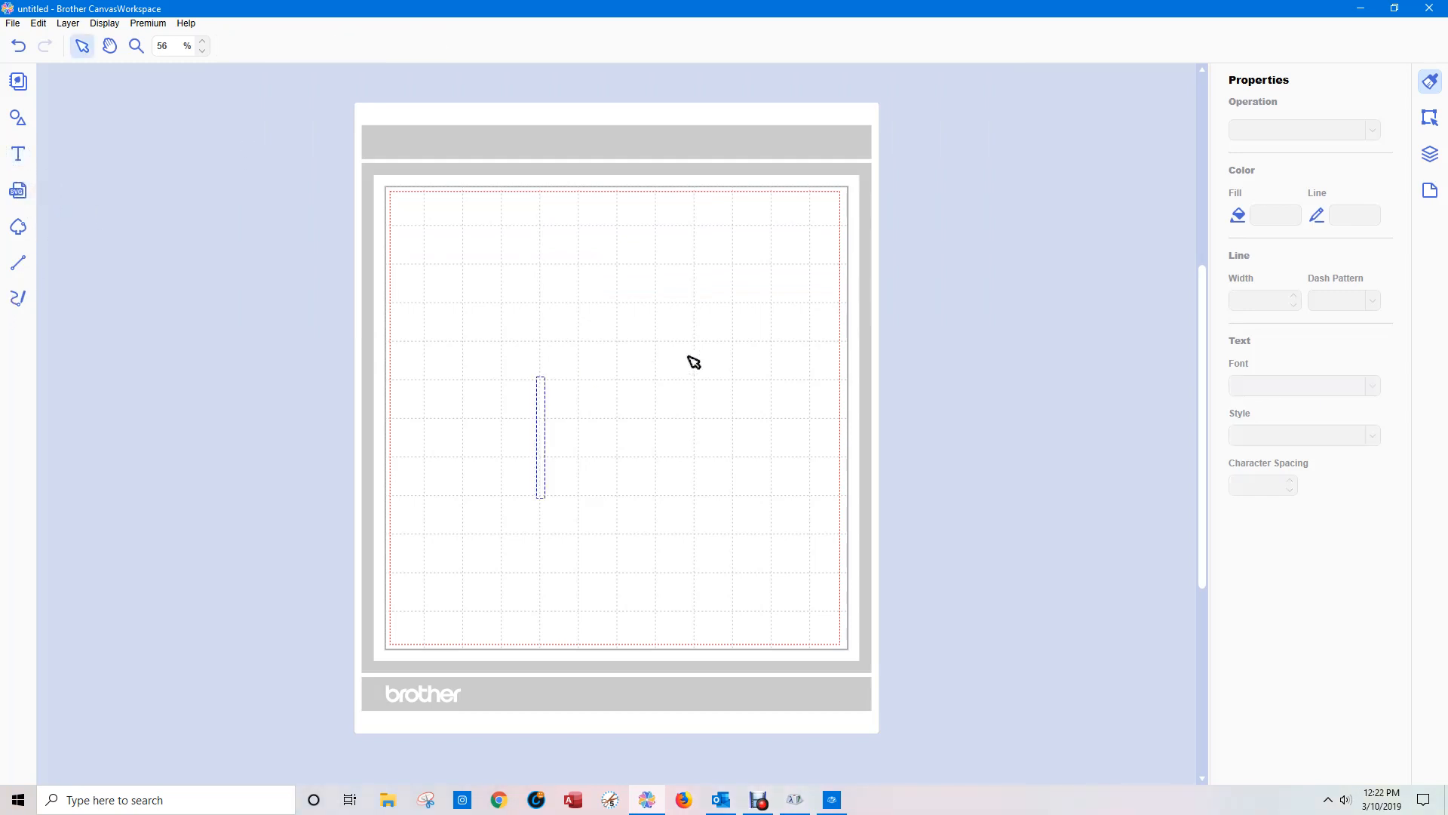
pyautogui.write('L')
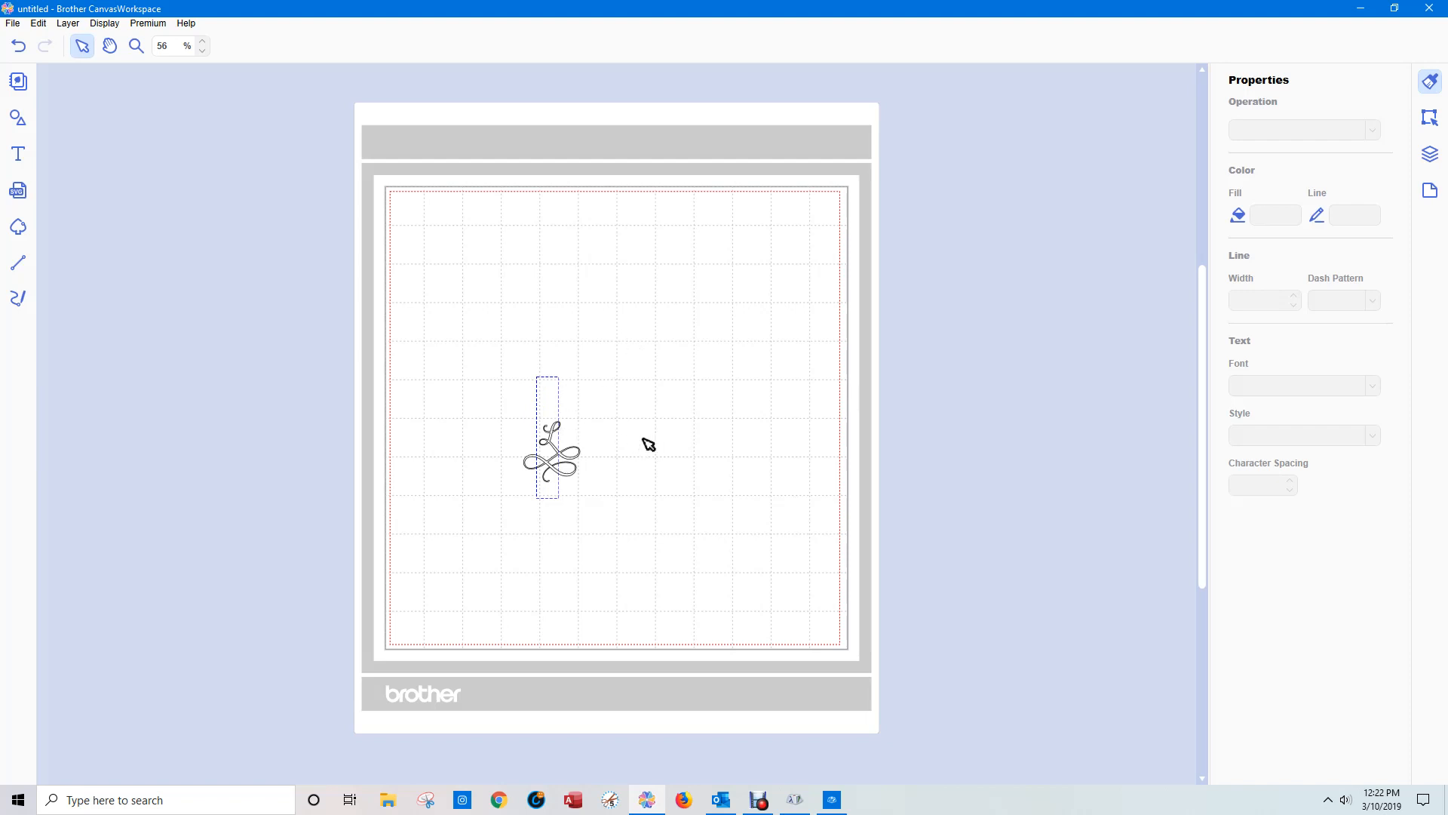
pyautogui.write('esl')
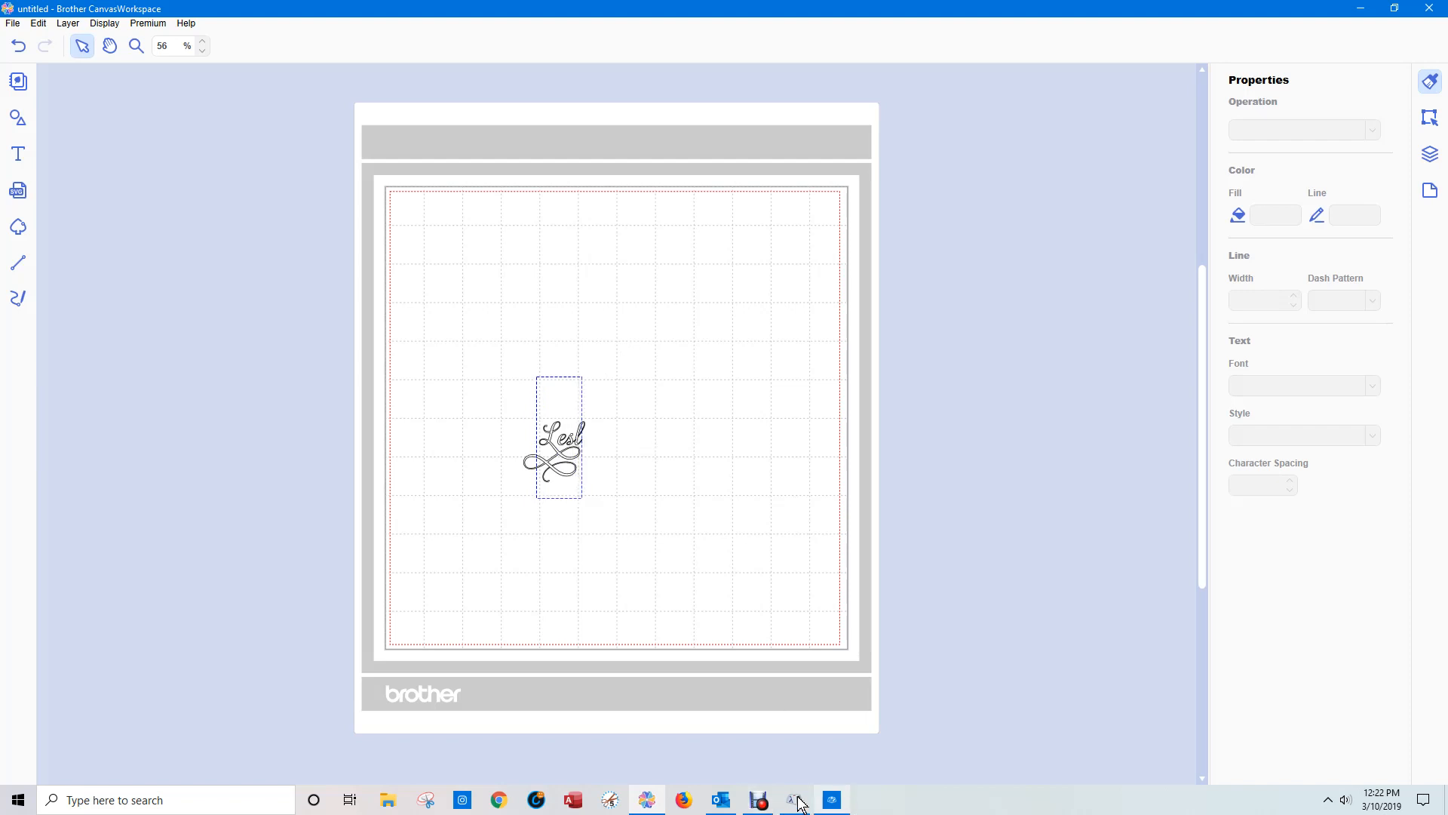
# Switch to Character Map and copy the Samantha lowercase e with a leading overhead swash (U+E503) as a character only
pyautogui.click(838, 804)
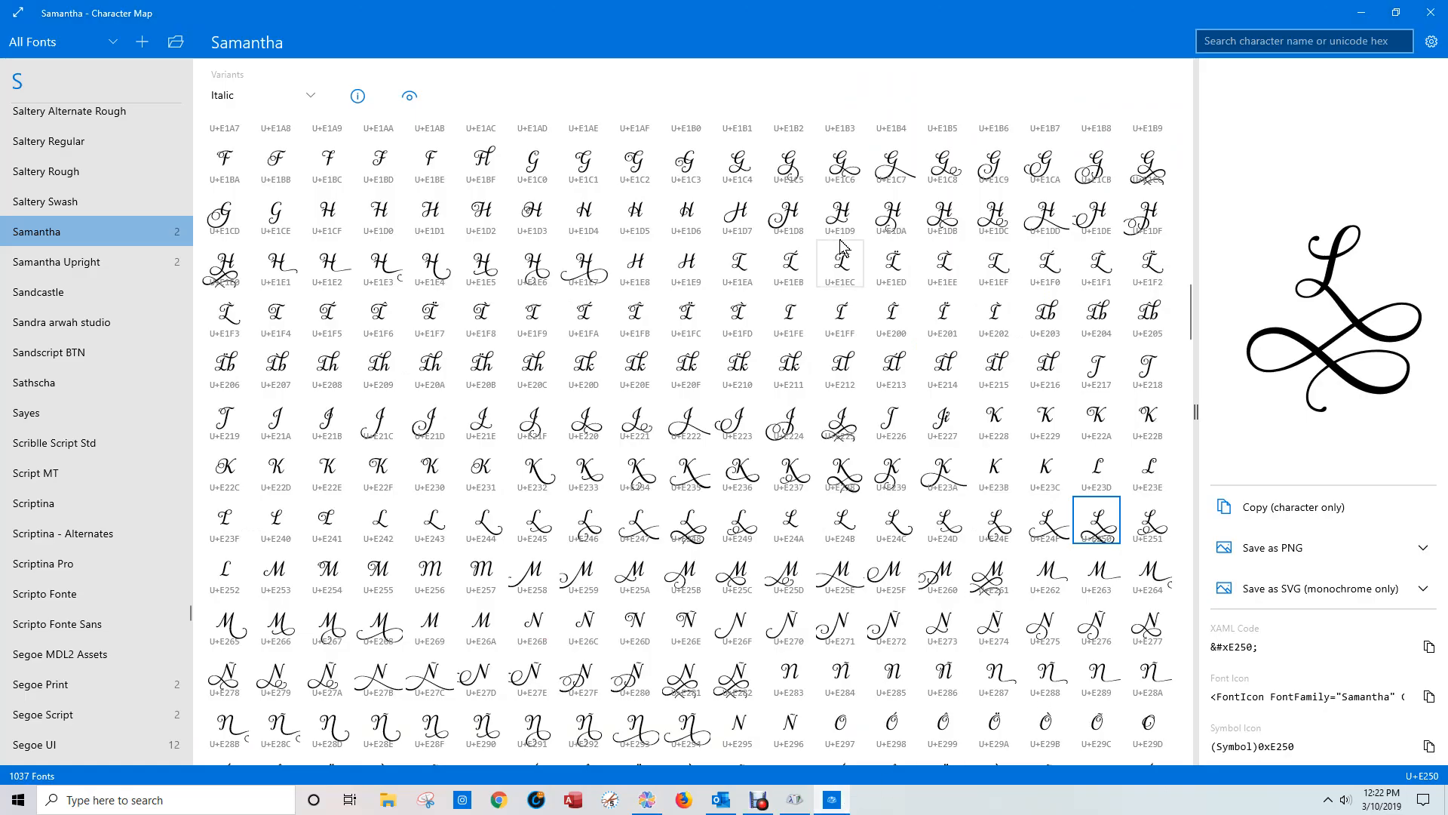
pyautogui.scroll(10, 857, 249)
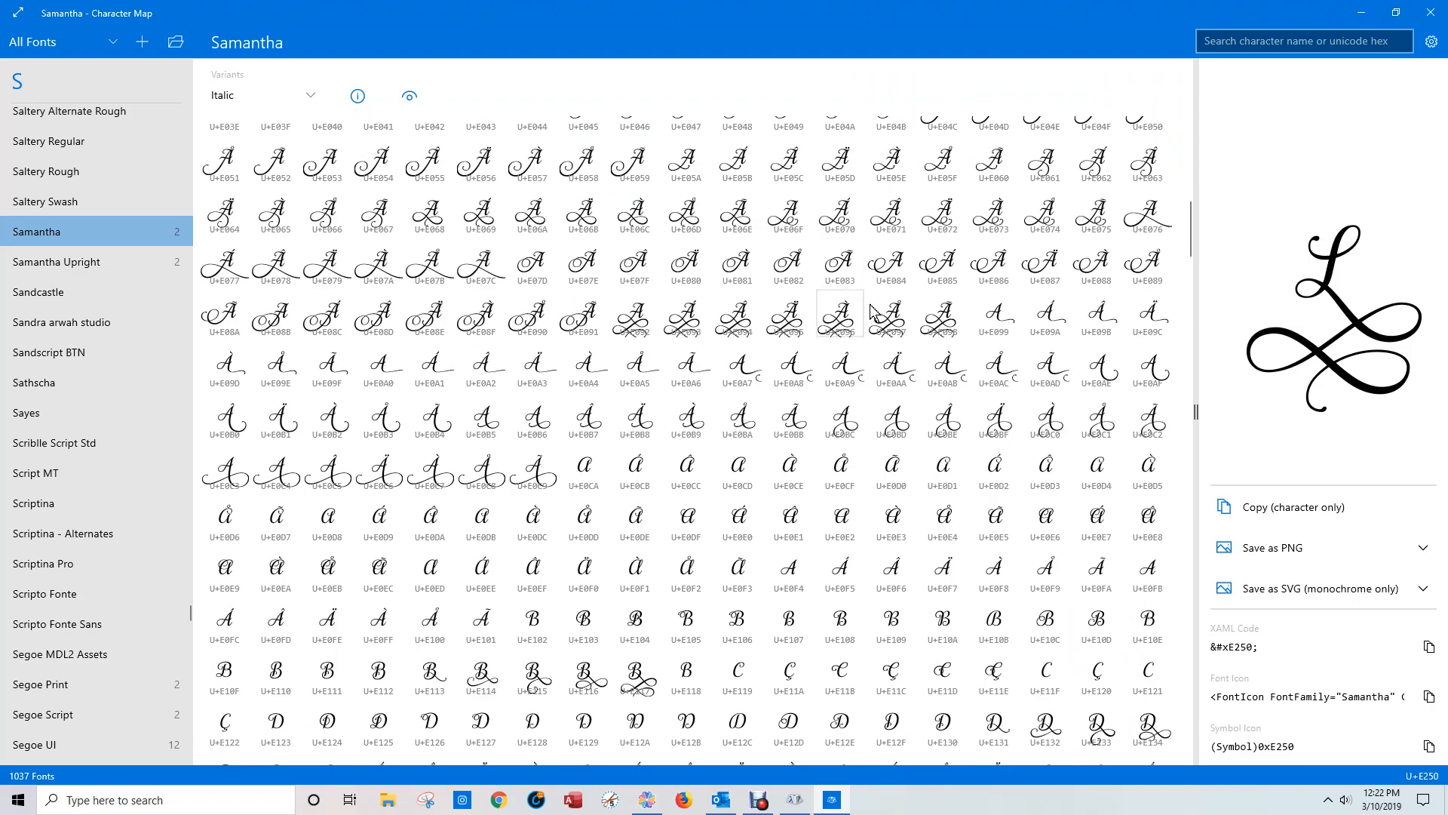
pyautogui.scroll(-12, 830, 340)
pyautogui.scroll(-18, 821, 386)
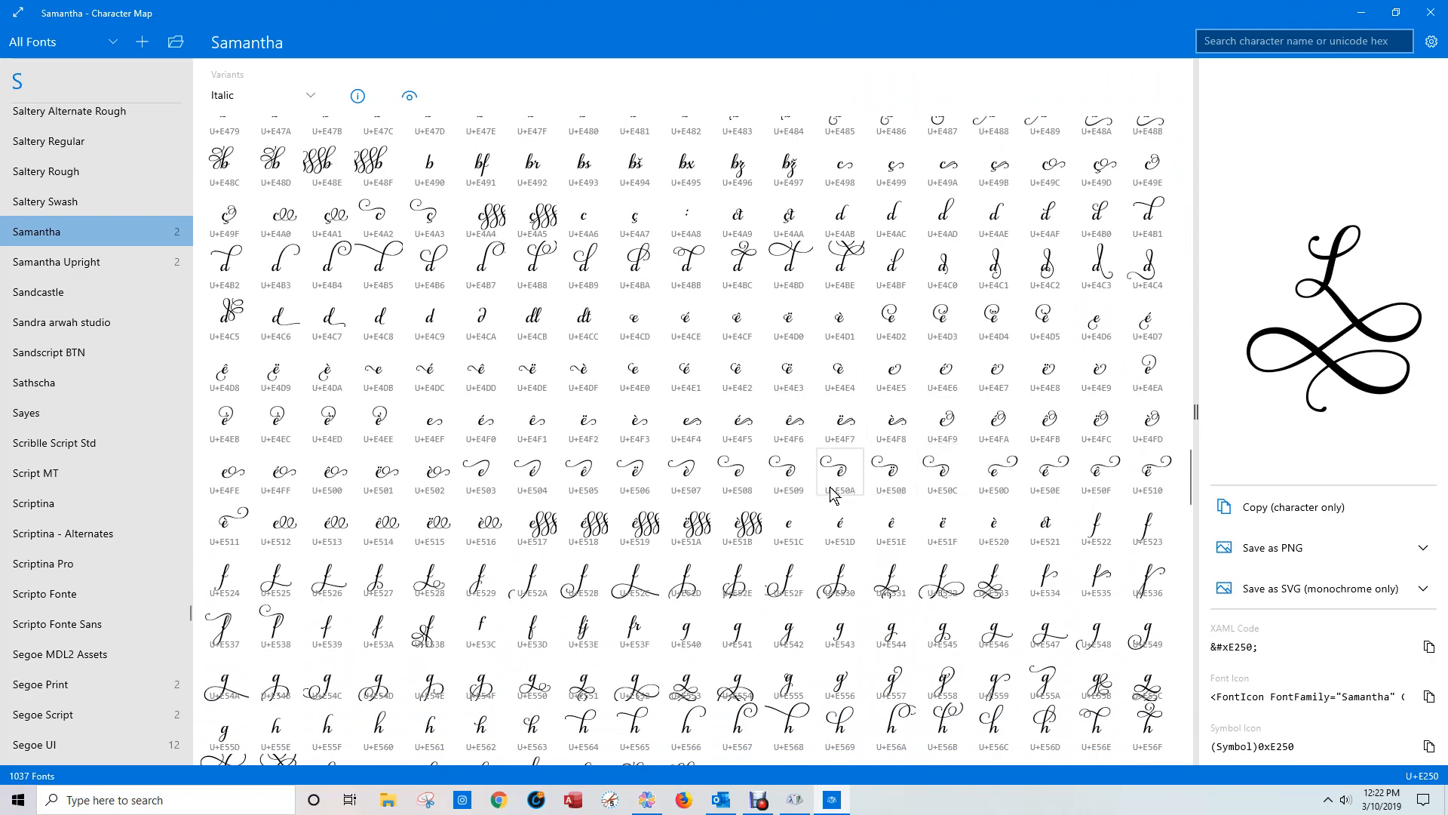
pyautogui.click(483, 483)
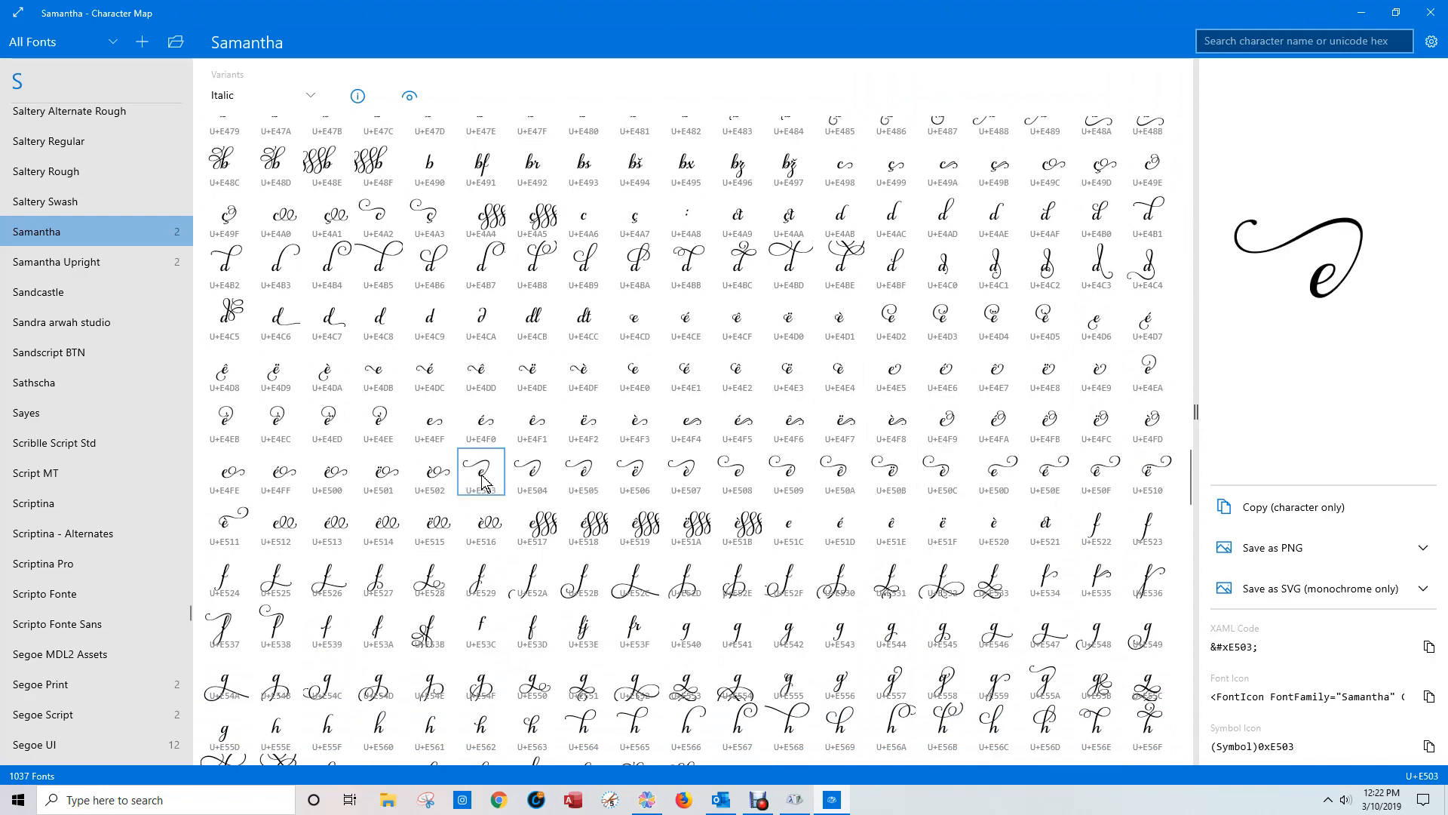
pyautogui.click(1282, 516)
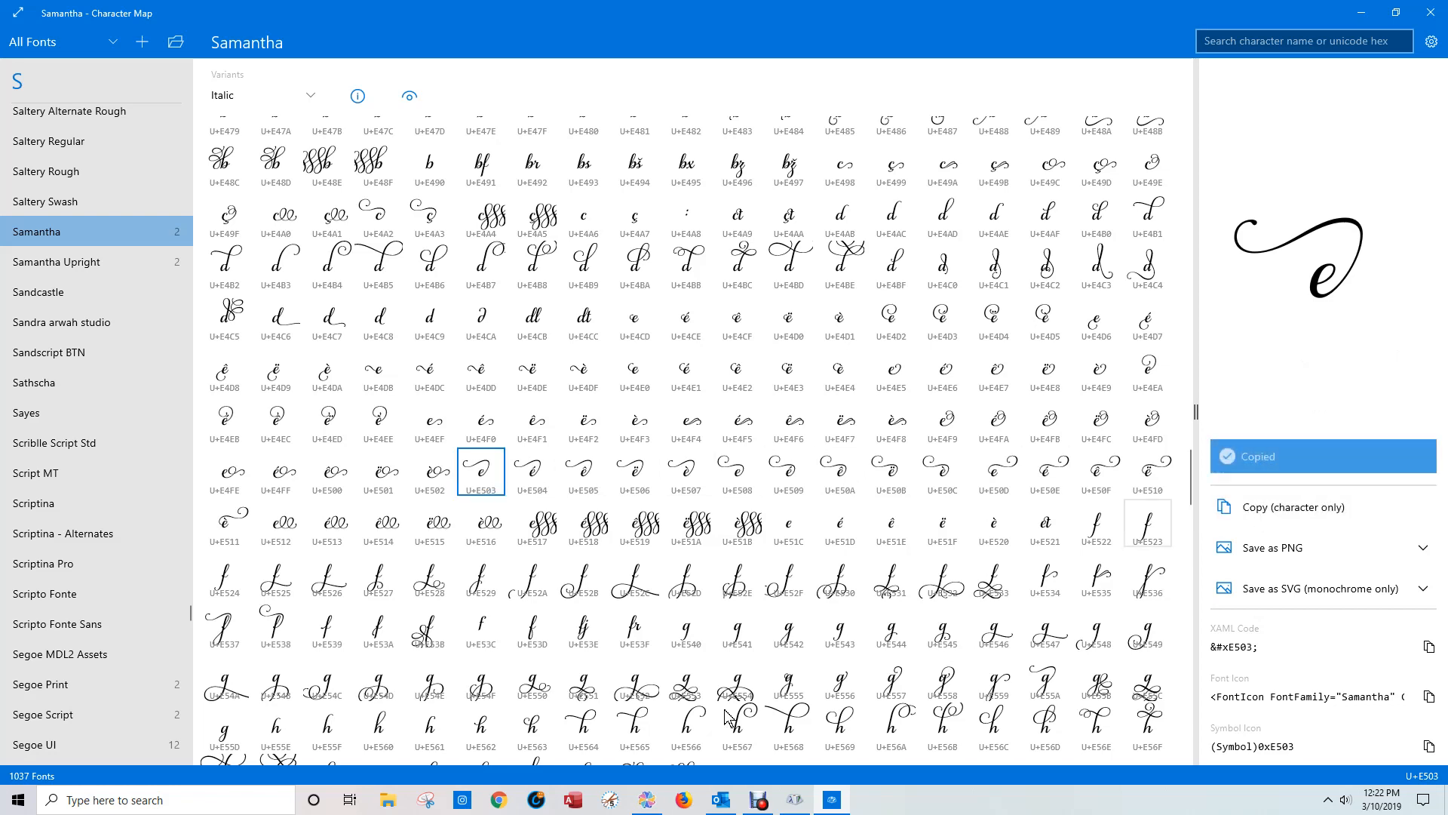
# Switch to CanvasWorkspace, append the copied swash e to the text, and enlarge the finished text to about 232.6 by 198 mm
pyautogui.click(646, 805)
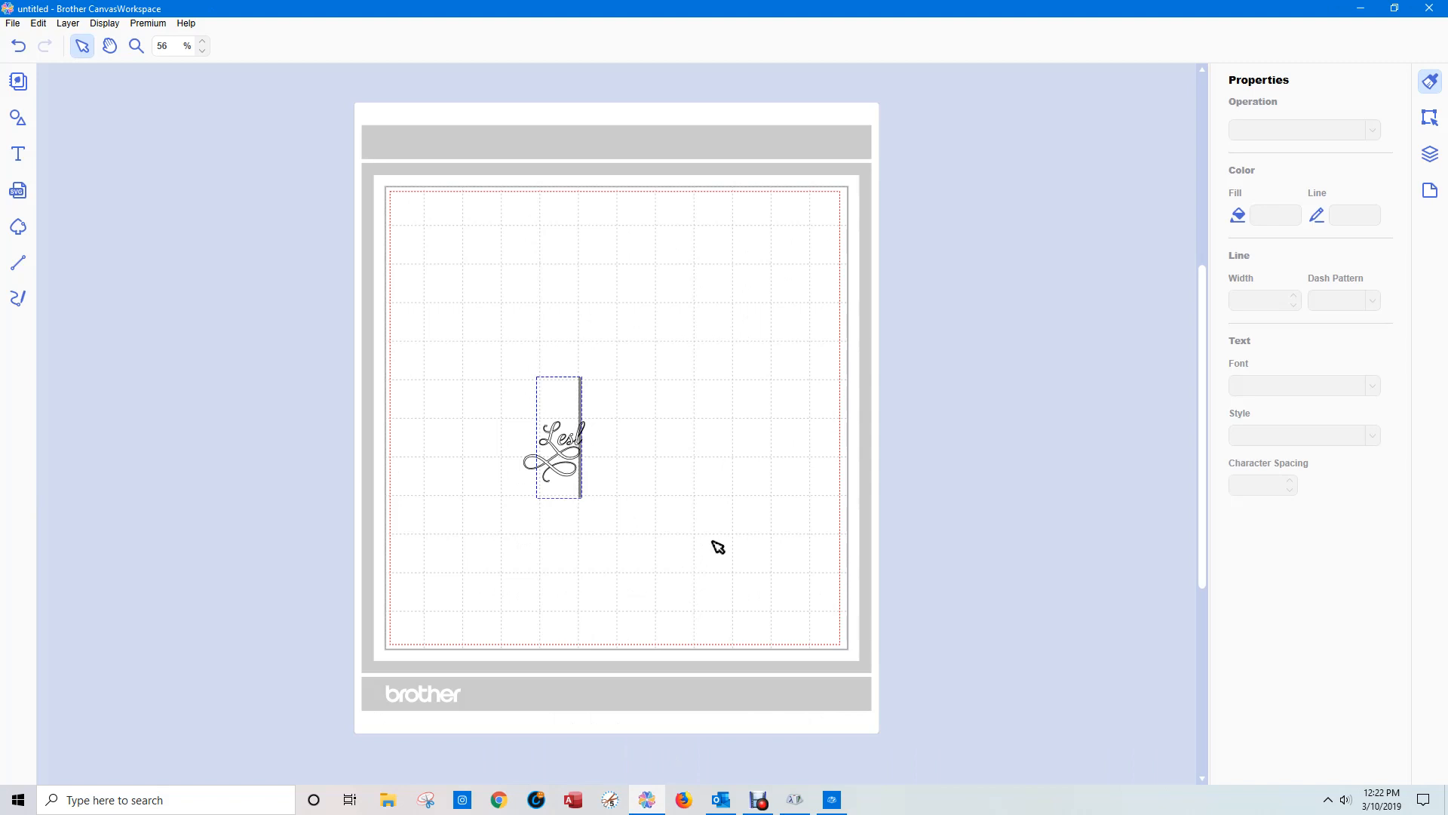
pyautogui.hotkey('ctrl', 'v')
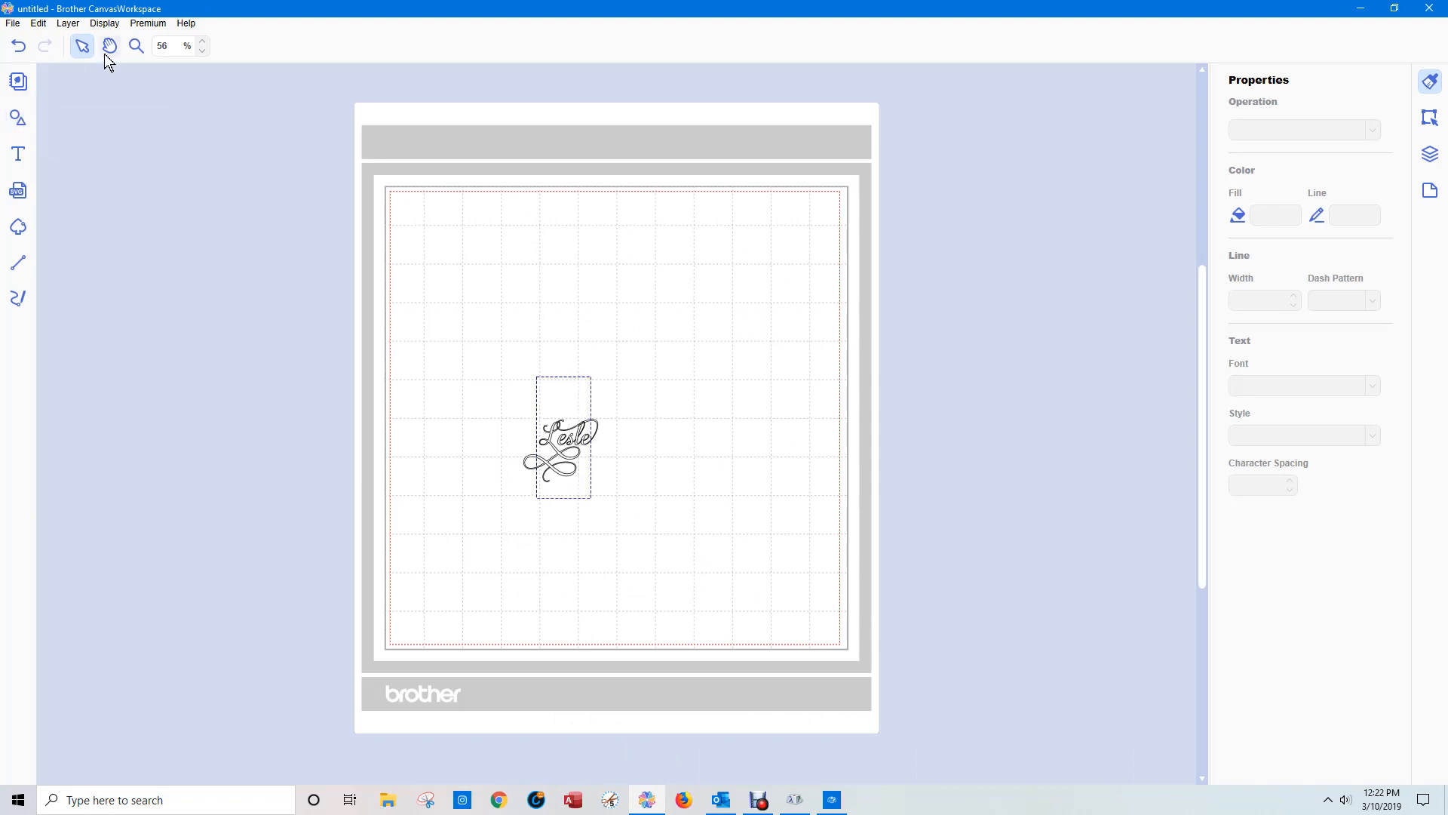
pyautogui.click(436, 340)
pyautogui.moveTo(452, 332); pyautogui.dragTo(710, 556)
pyautogui.moveTo(562, 455); pyautogui.dragTo(786, 490)
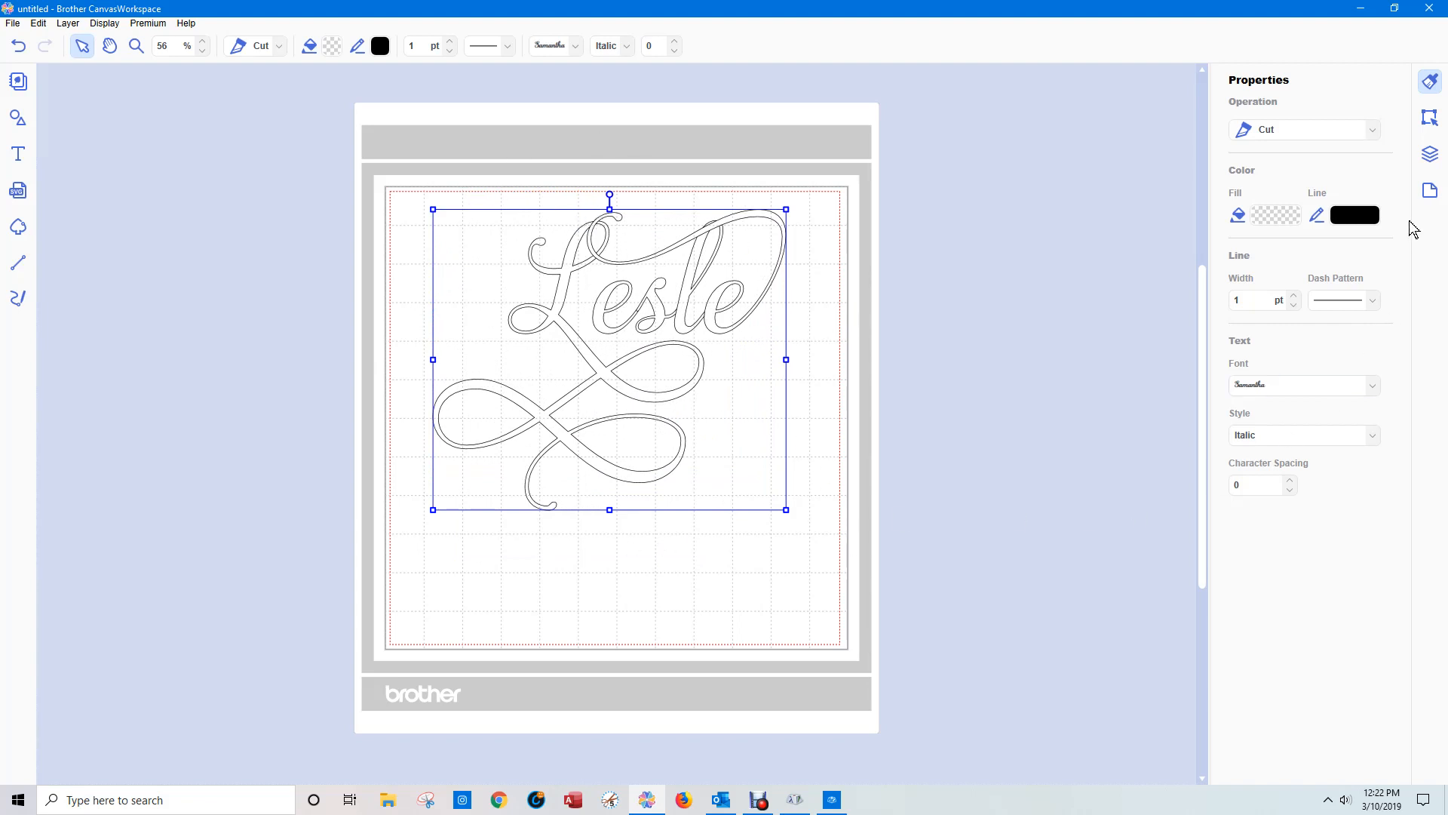
# Merge the overlapping outlines of the lettering and move the merged shape to about X 30.4 mm, Y 23.6 mm
pyautogui.click(1431, 155)
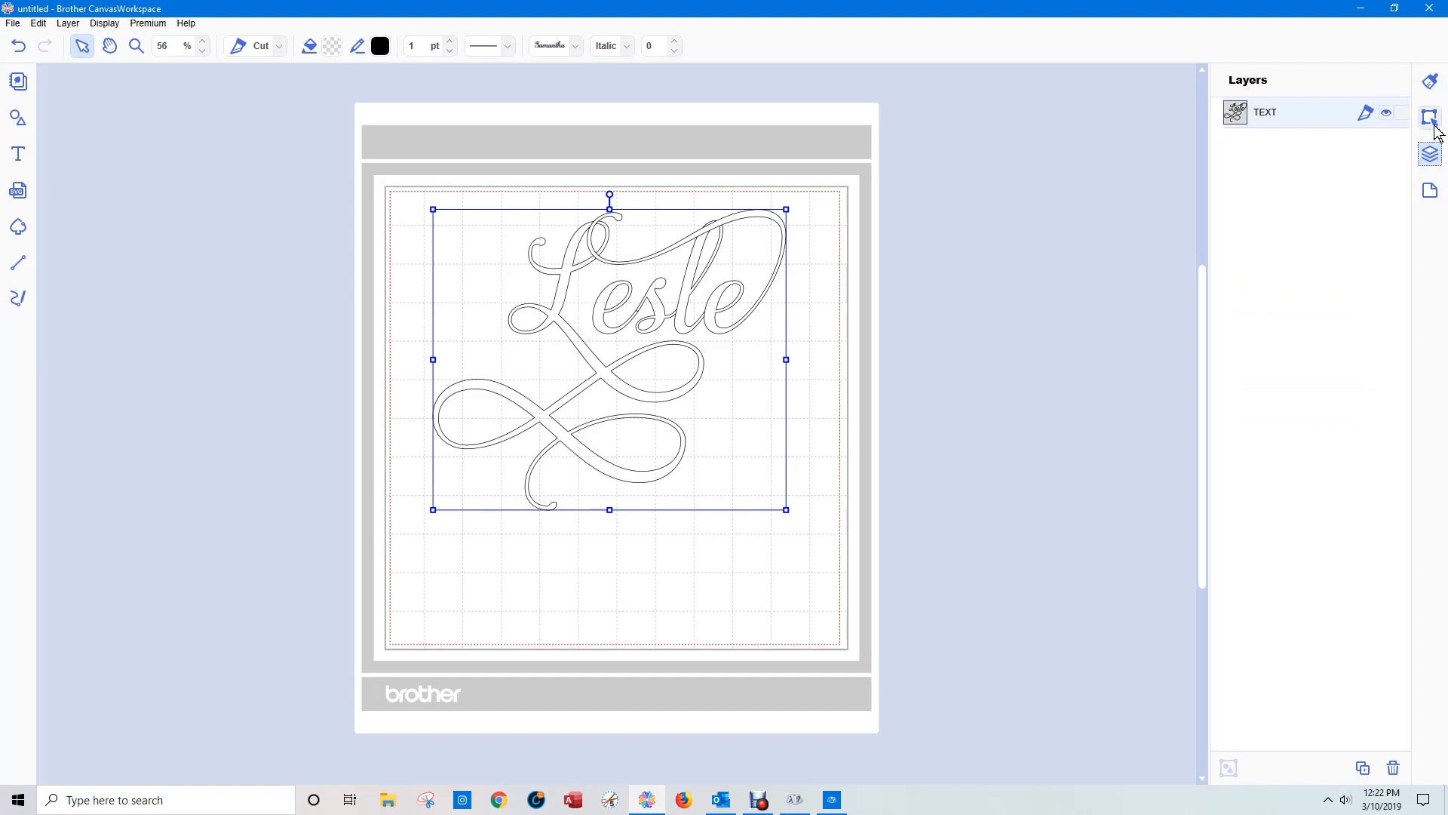
pyautogui.click(1430, 117)
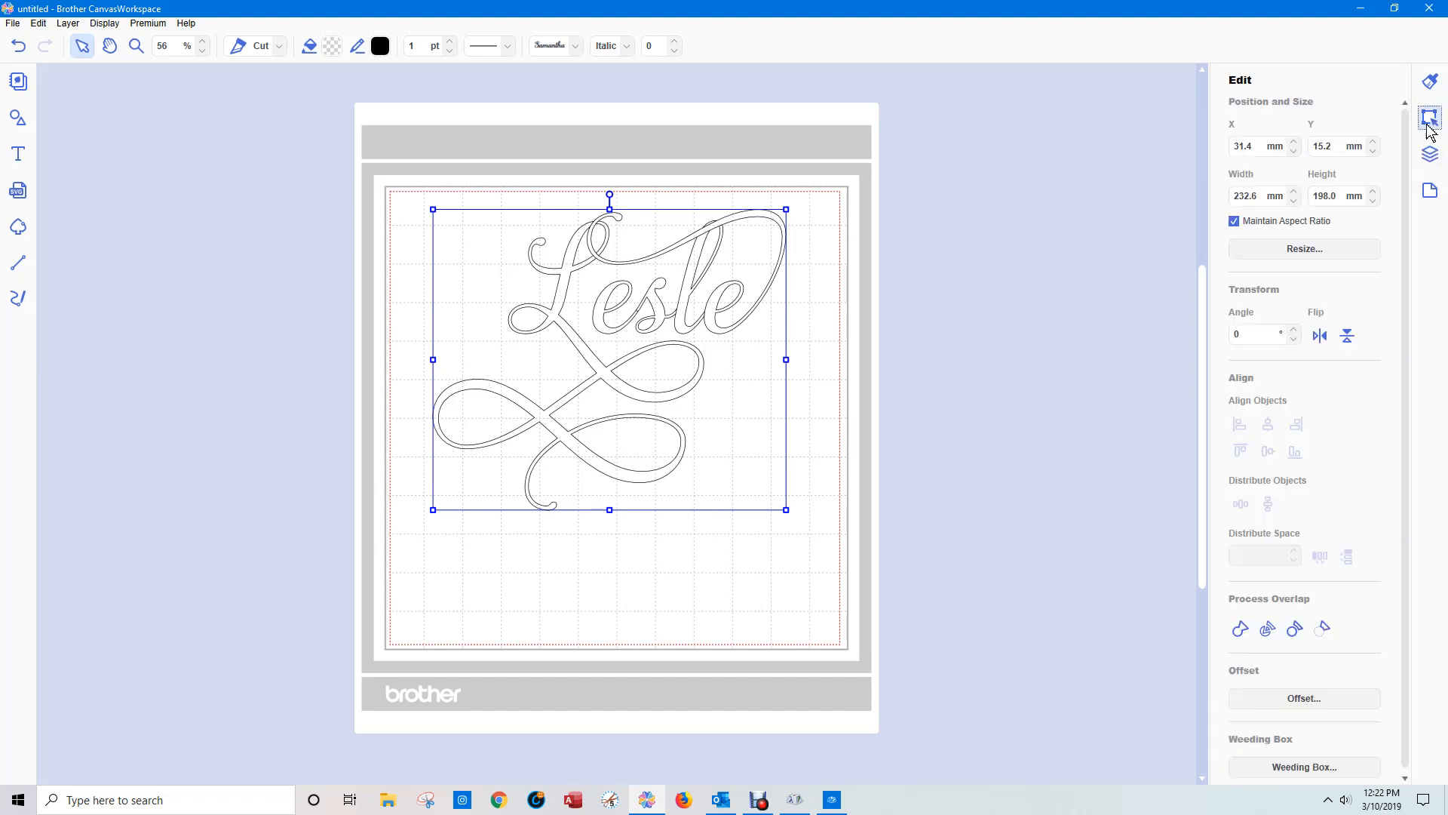
pyautogui.click(1240, 629)
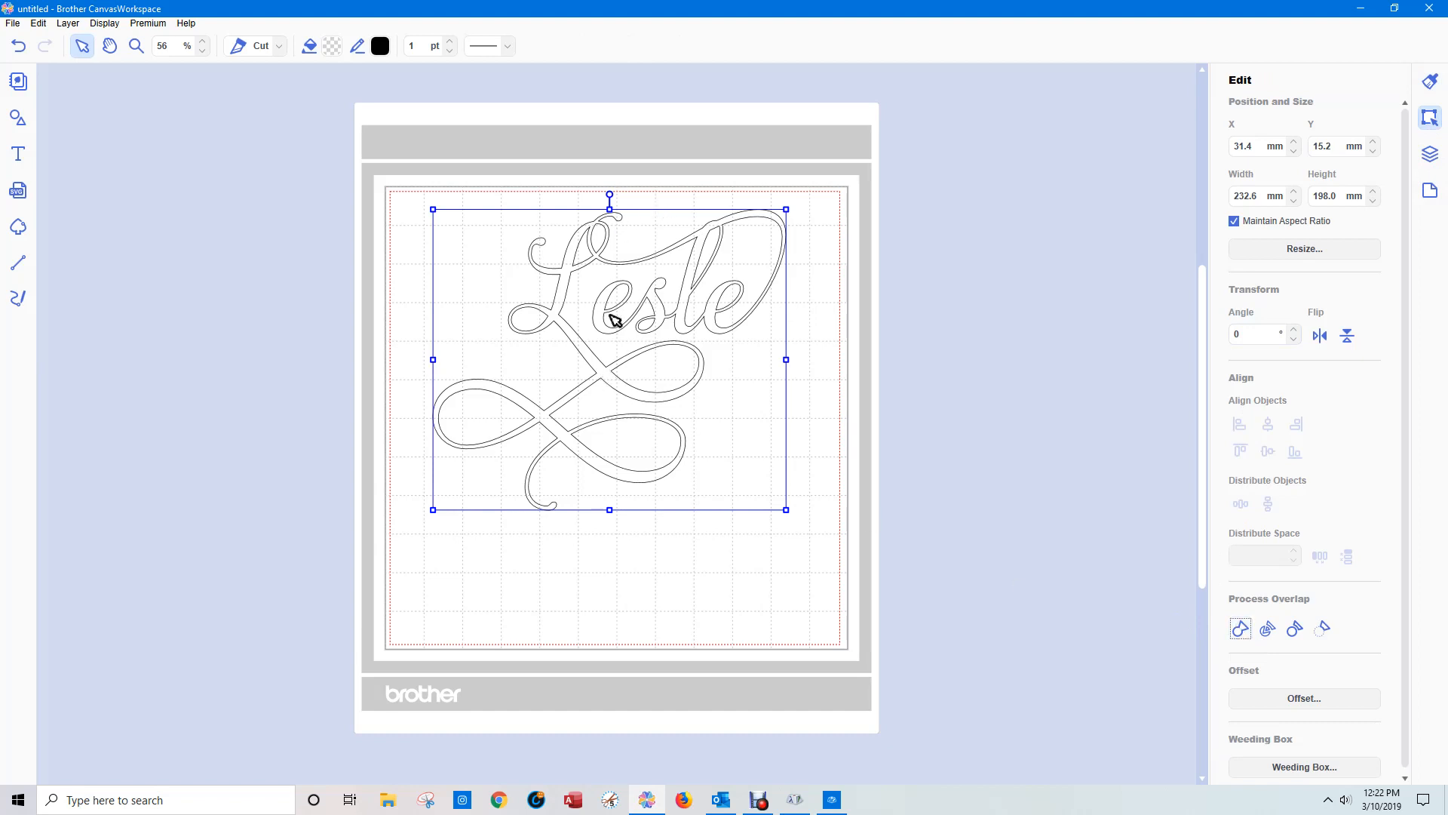
pyautogui.click(658, 396)
pyautogui.click(658, 395)
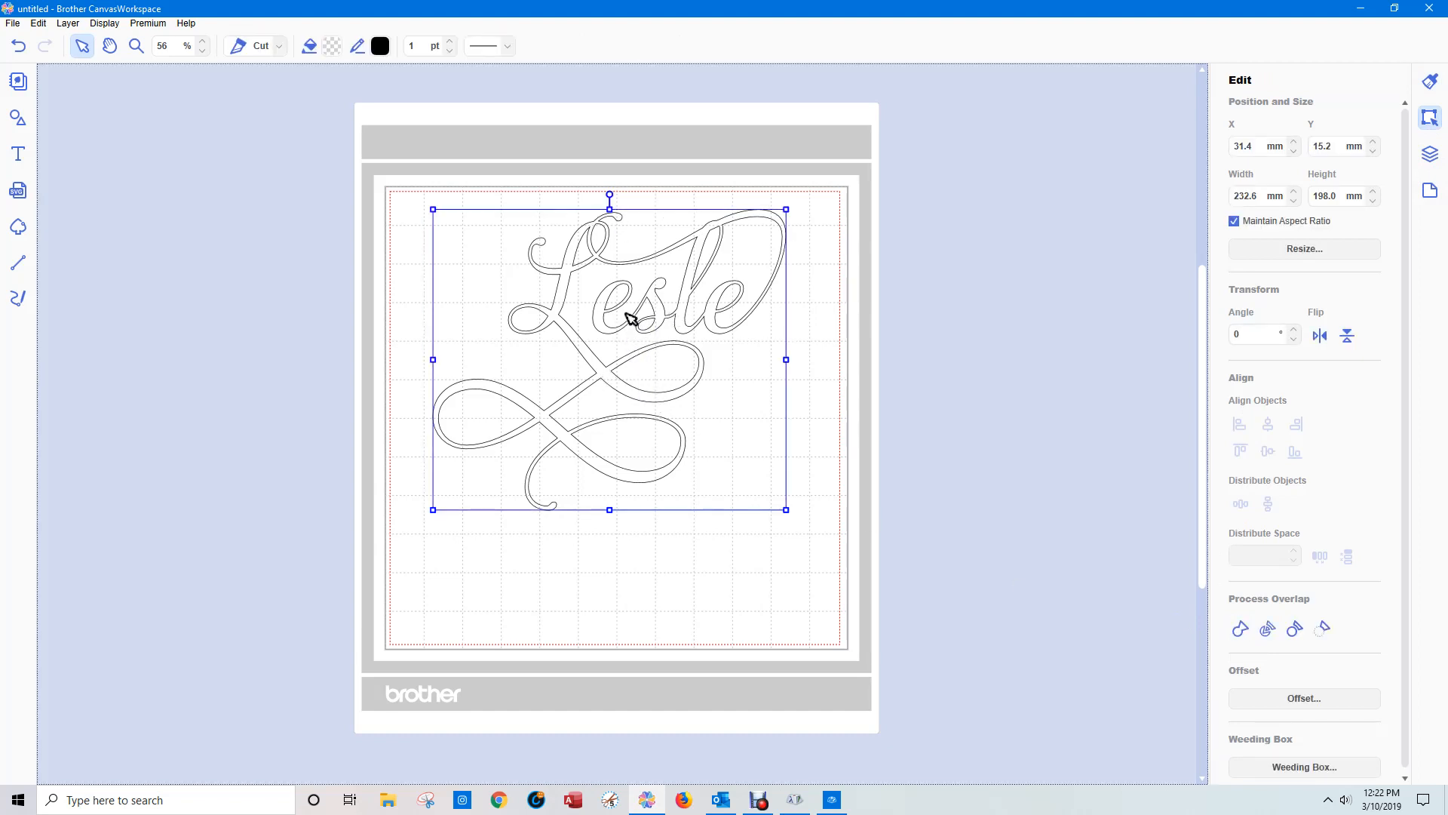
pyautogui.moveTo(658, 316)
pyautogui.mouseDown()
pyautogui.moveTo(656, 355)
pyautogui.moveTo(657, 329)
pyautogui.mouseUp()
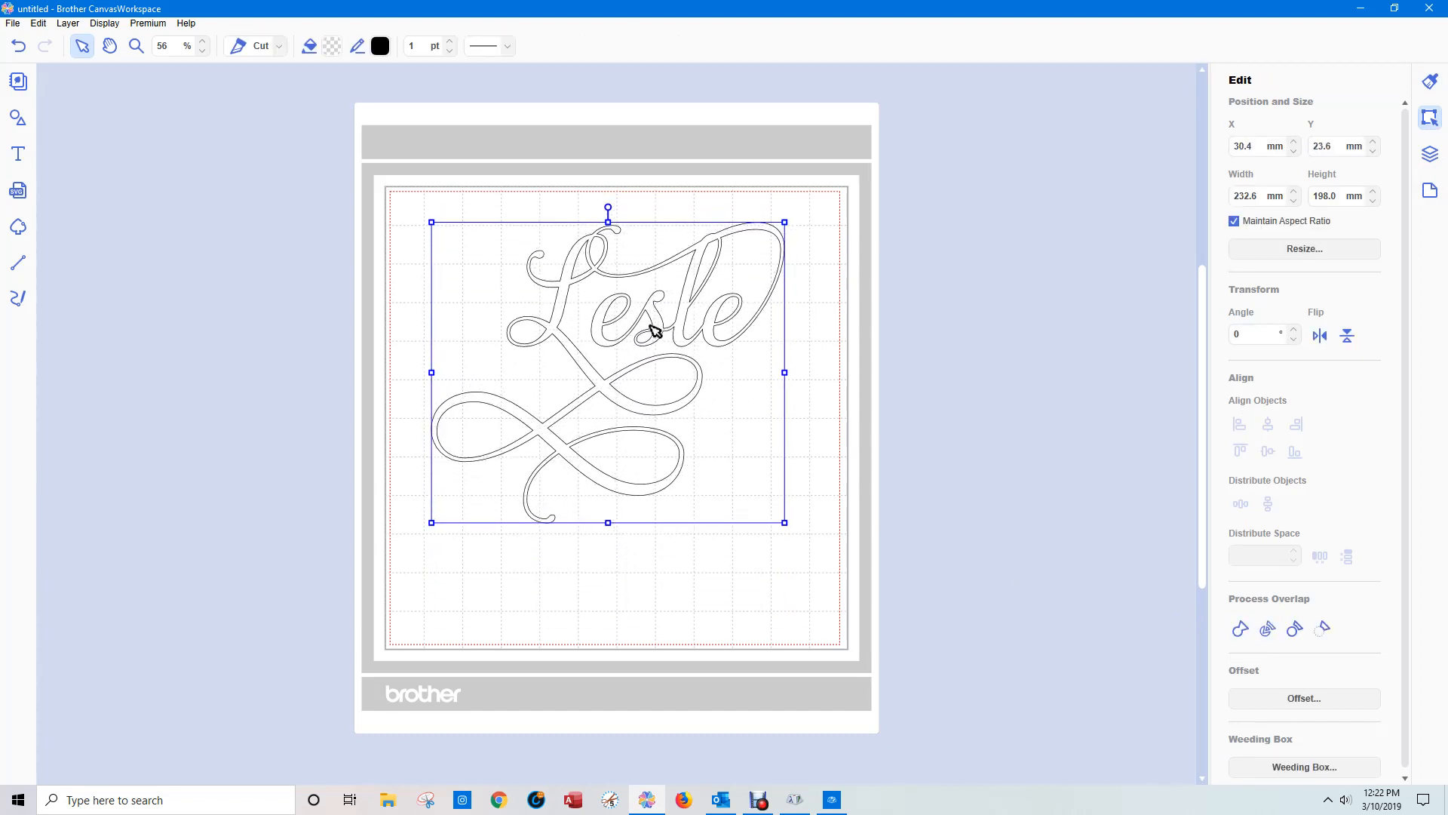
# Try the second Process Overlap operation on the merged lettering and try to pull its letters apart
pyautogui.click(1271, 634)
pyautogui.moveTo(605, 332); pyautogui.dragTo(853, 340)
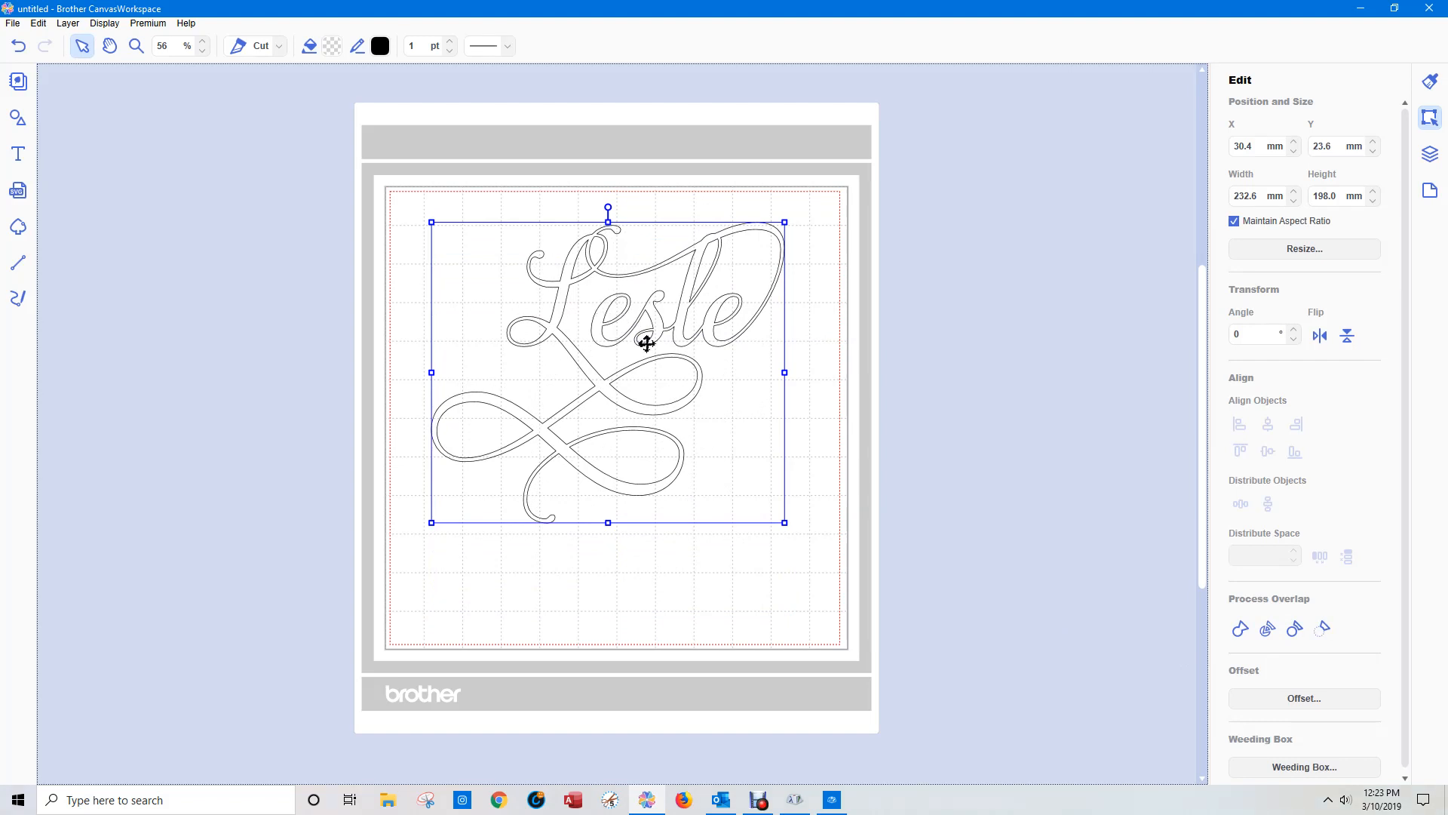
pyautogui.click(615, 317)
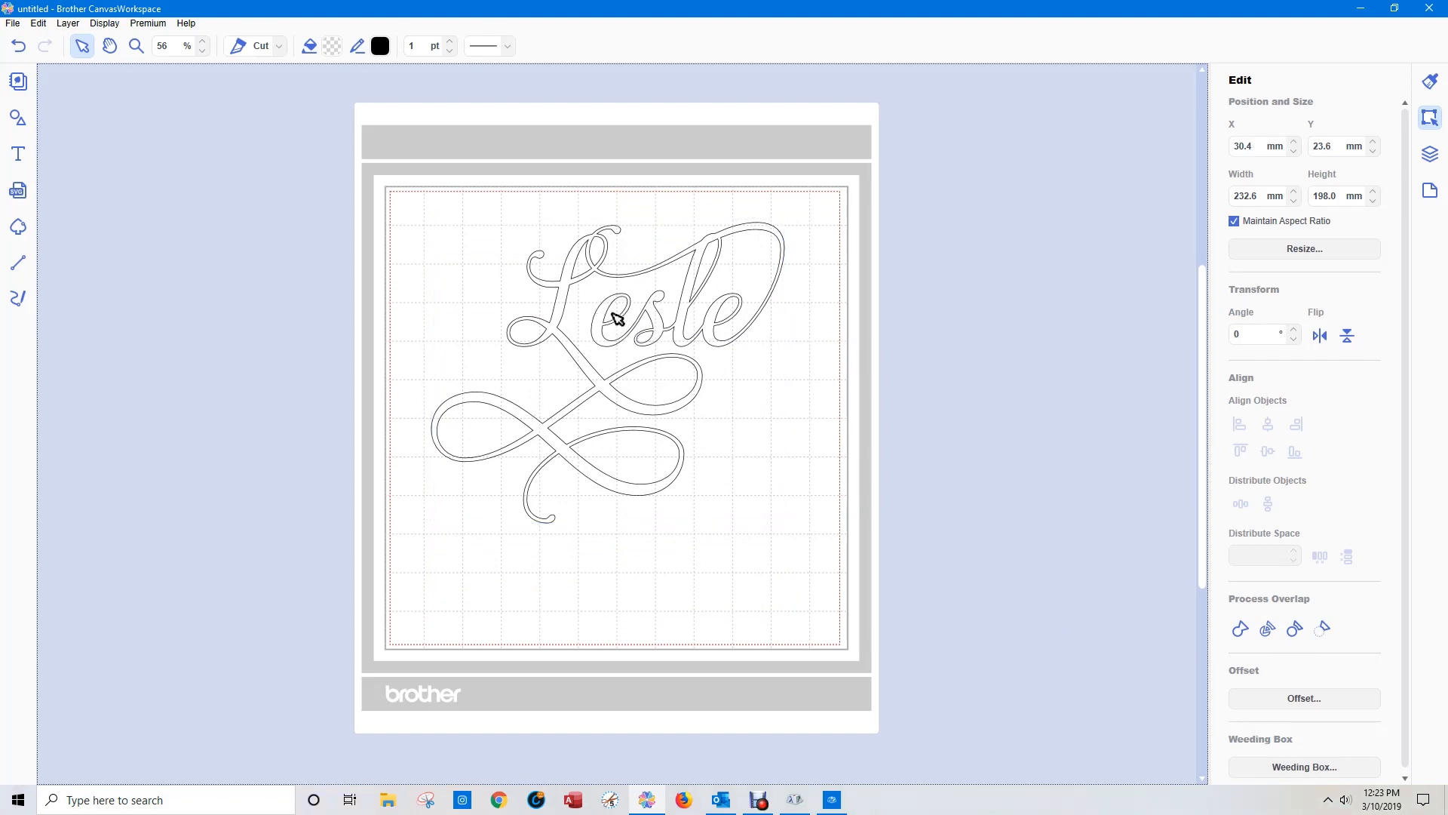
pyautogui.moveTo(387, 186); pyautogui.dragTo(917, 509)
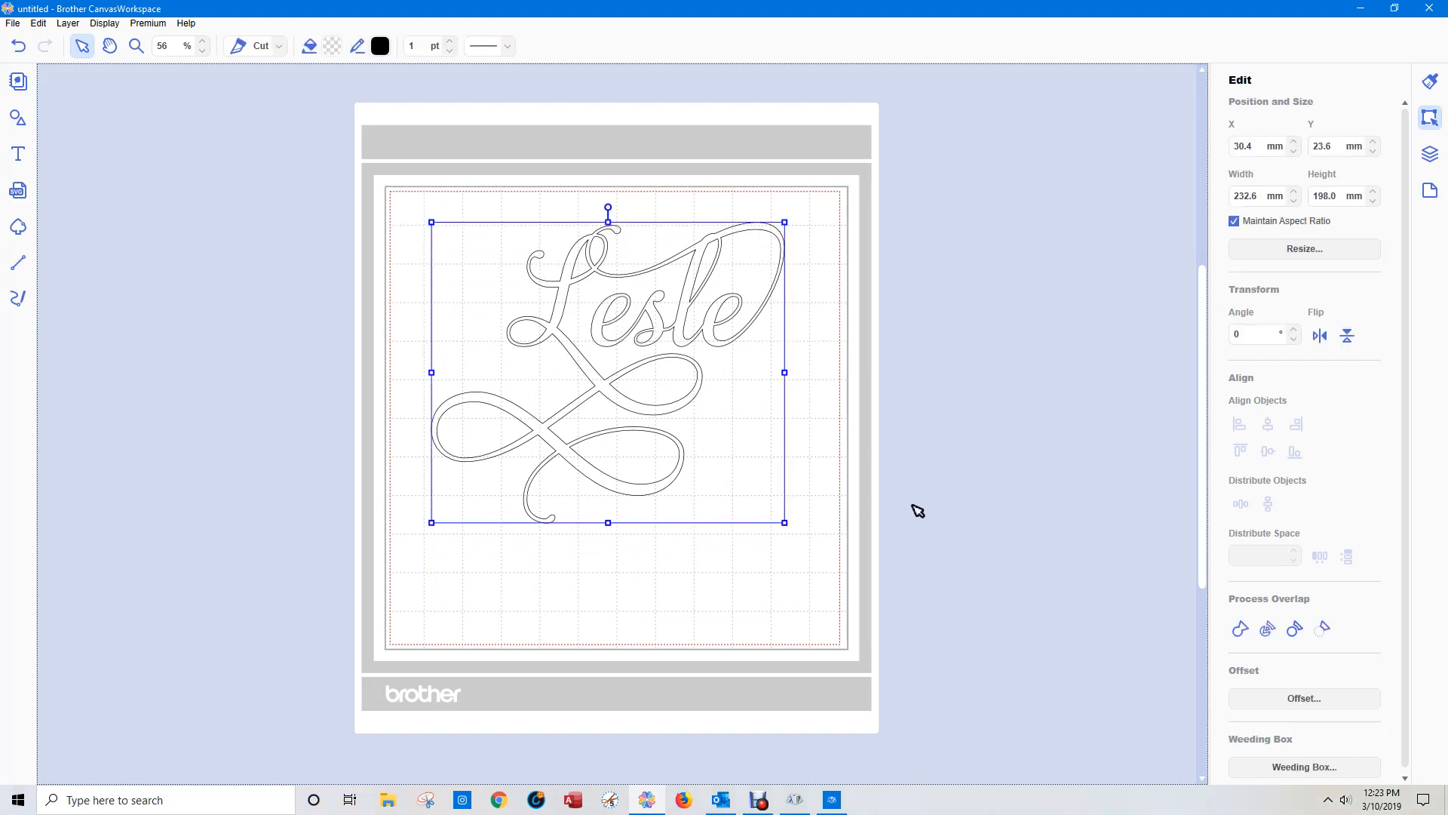
# Delete the whole merged lettering from the mat
pyautogui.click(830, 490)
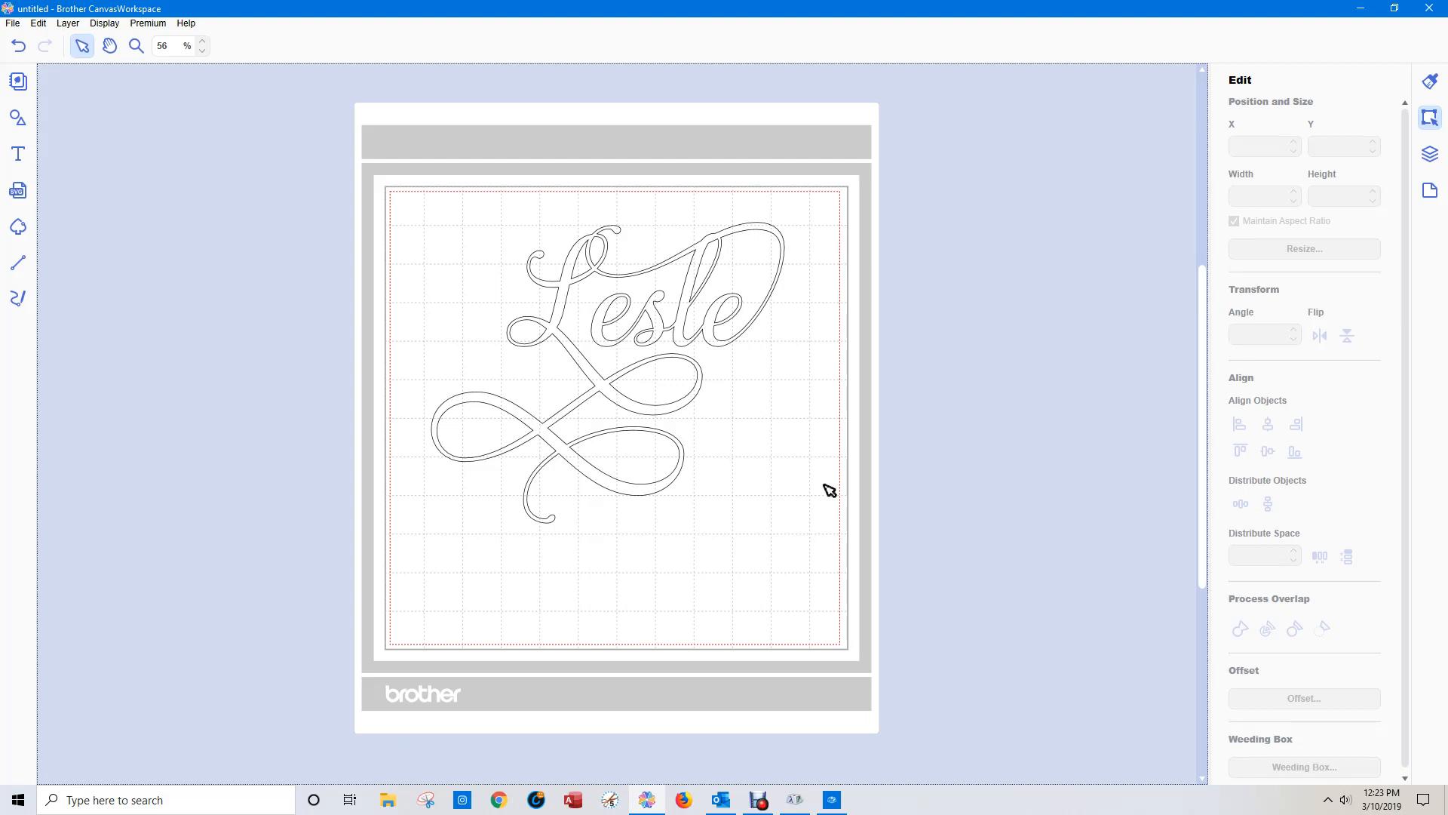
pyautogui.moveTo(423, 177); pyautogui.dragTo(860, 602)
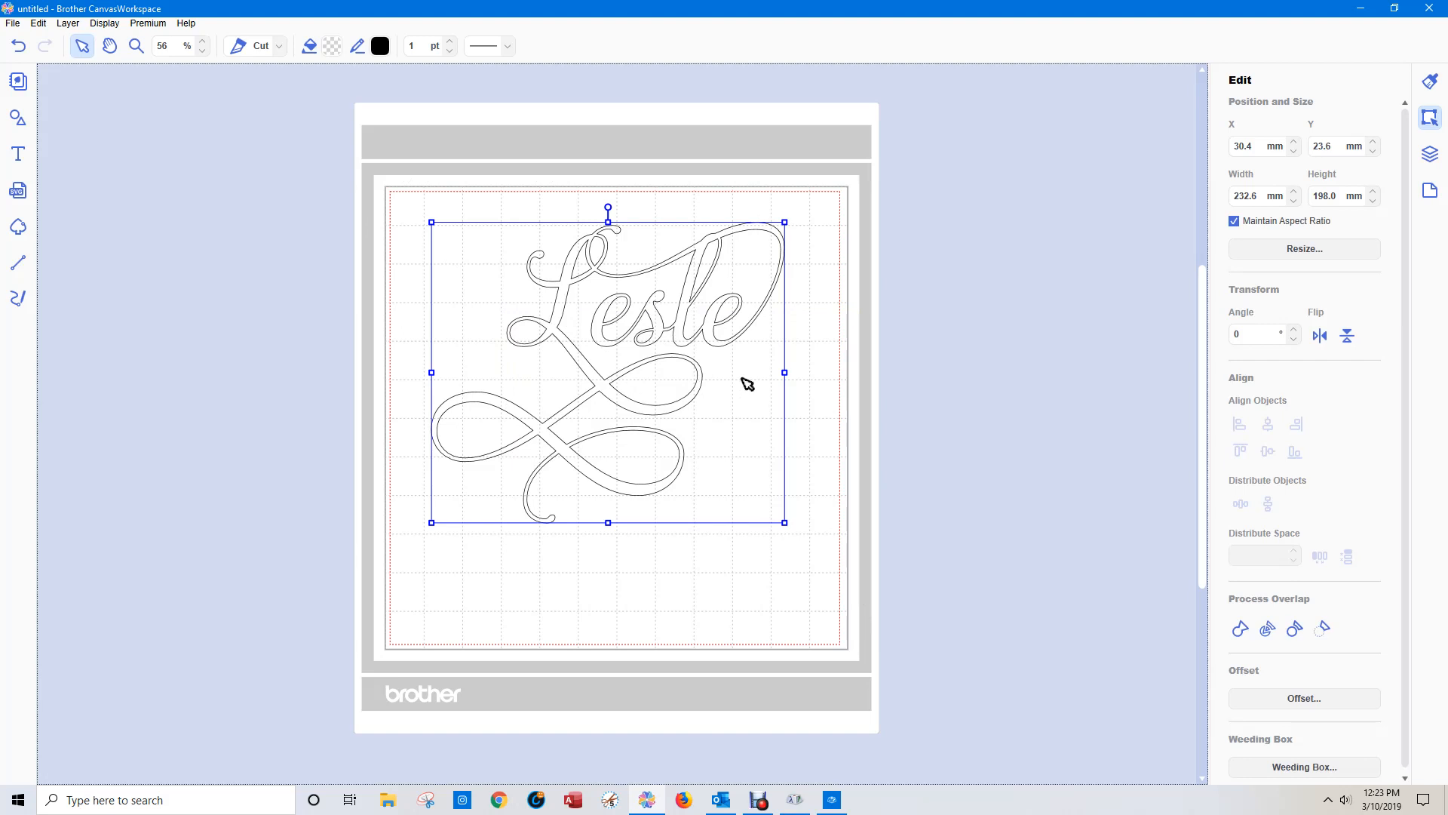
pyautogui.press('Delete')
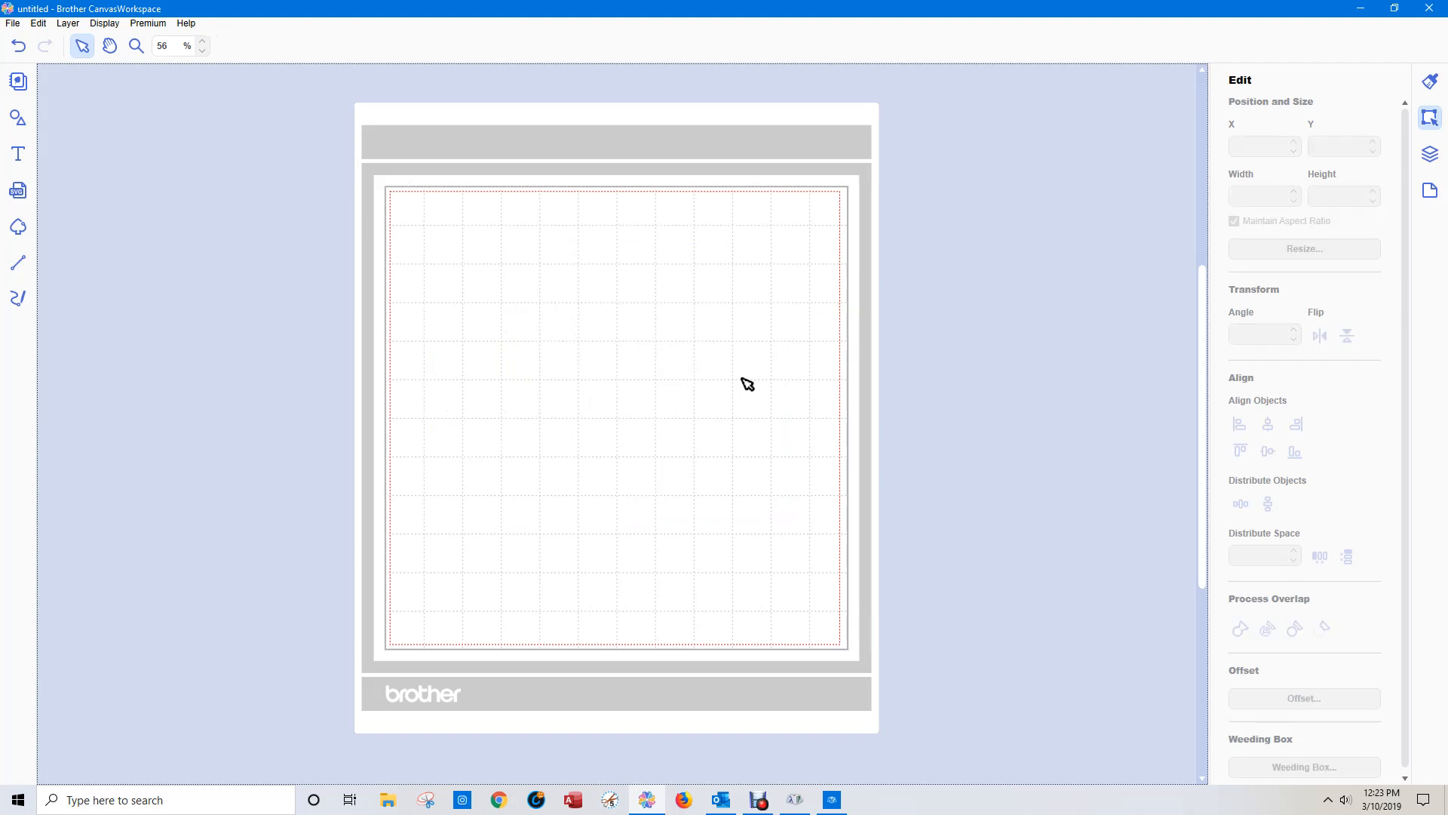
# Try to set the font for new text to Adobe Caslon Pro
pyautogui.click(23, 151)
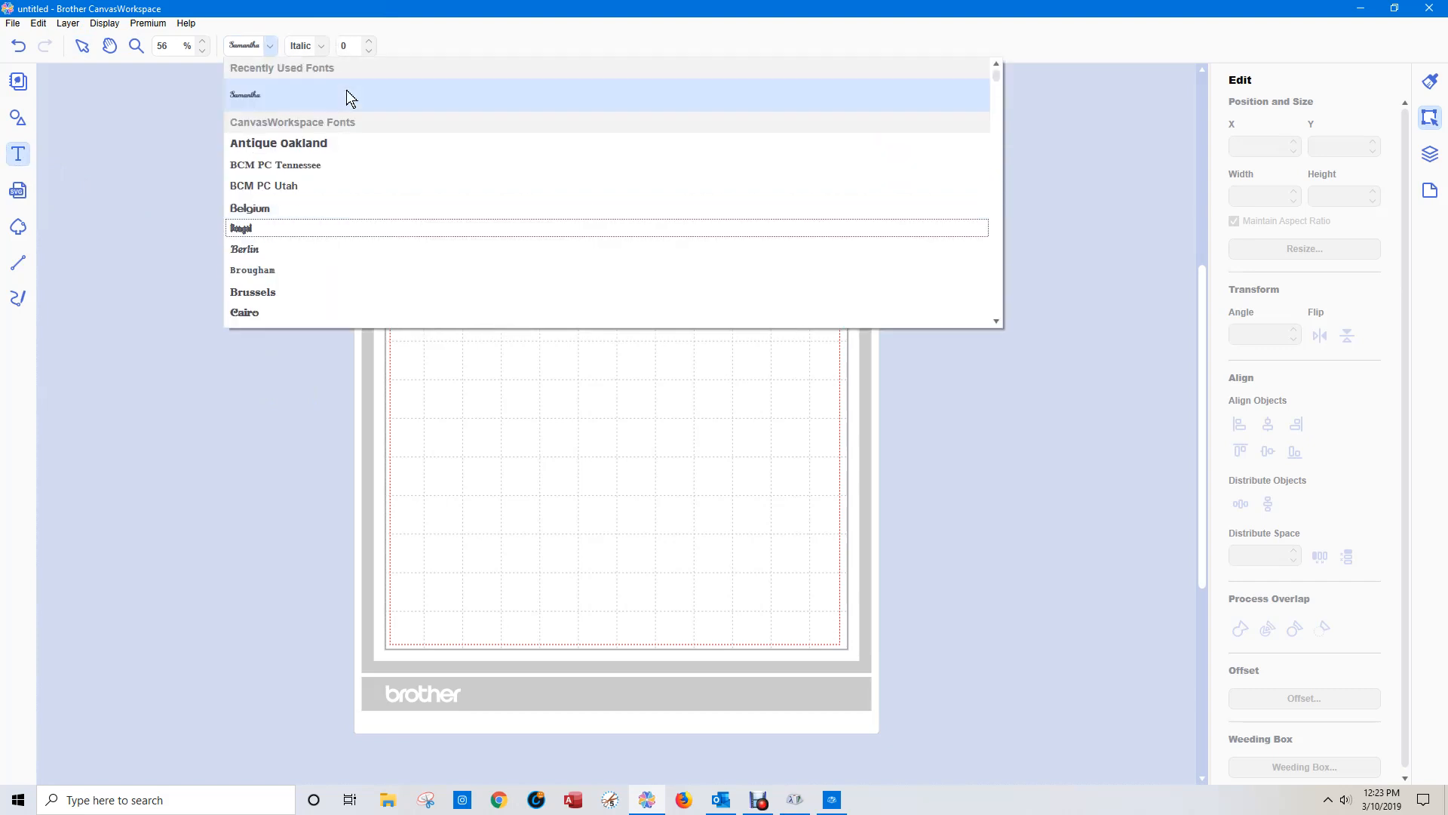
pyautogui.scroll(-1, 385, 208)
pyautogui.scroll(1, 383, 205)
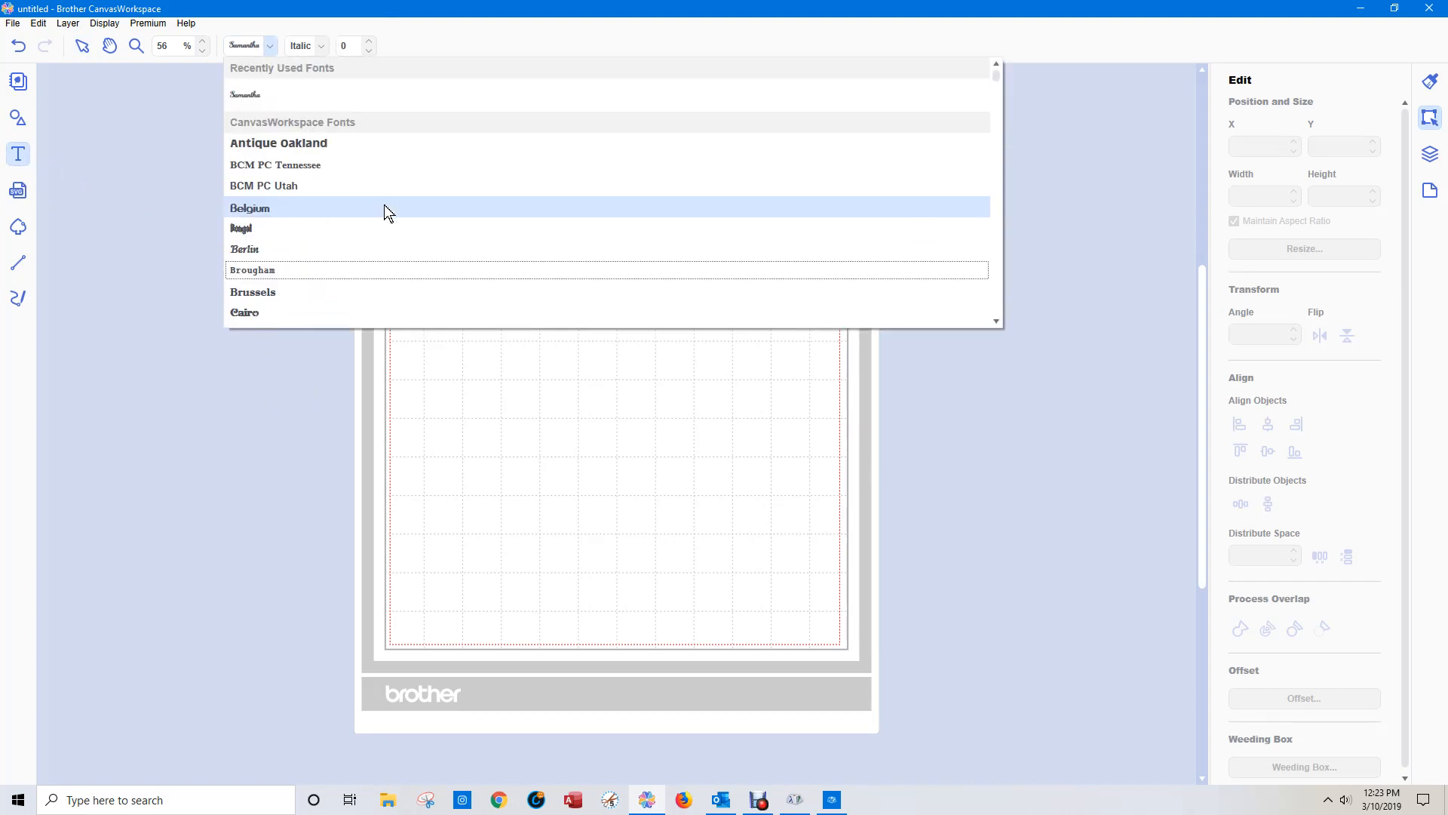
pyautogui.scroll(-6, 383, 205)
pyautogui.scroll(-4, 384, 204)
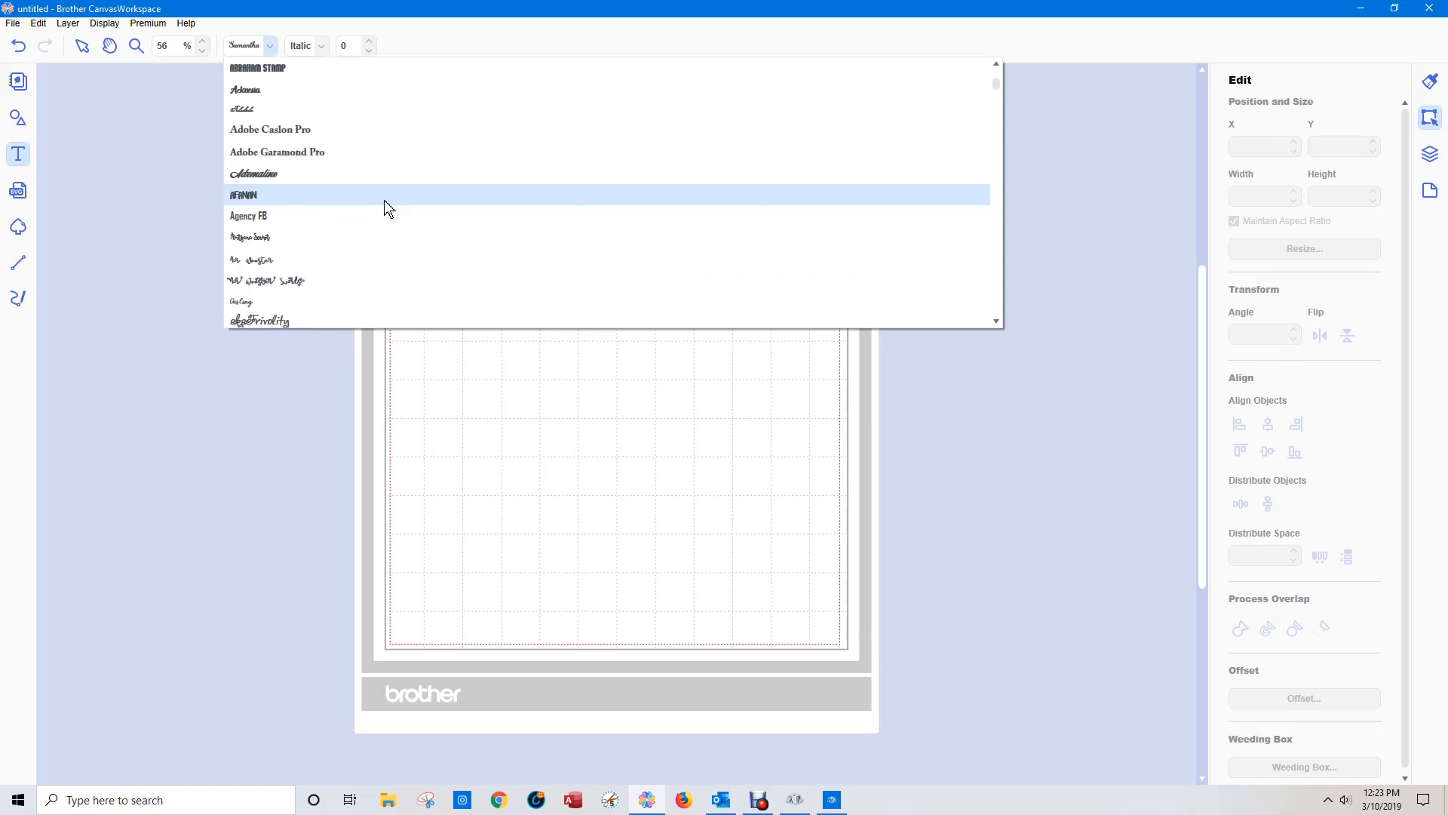
pyautogui.click(314, 133)
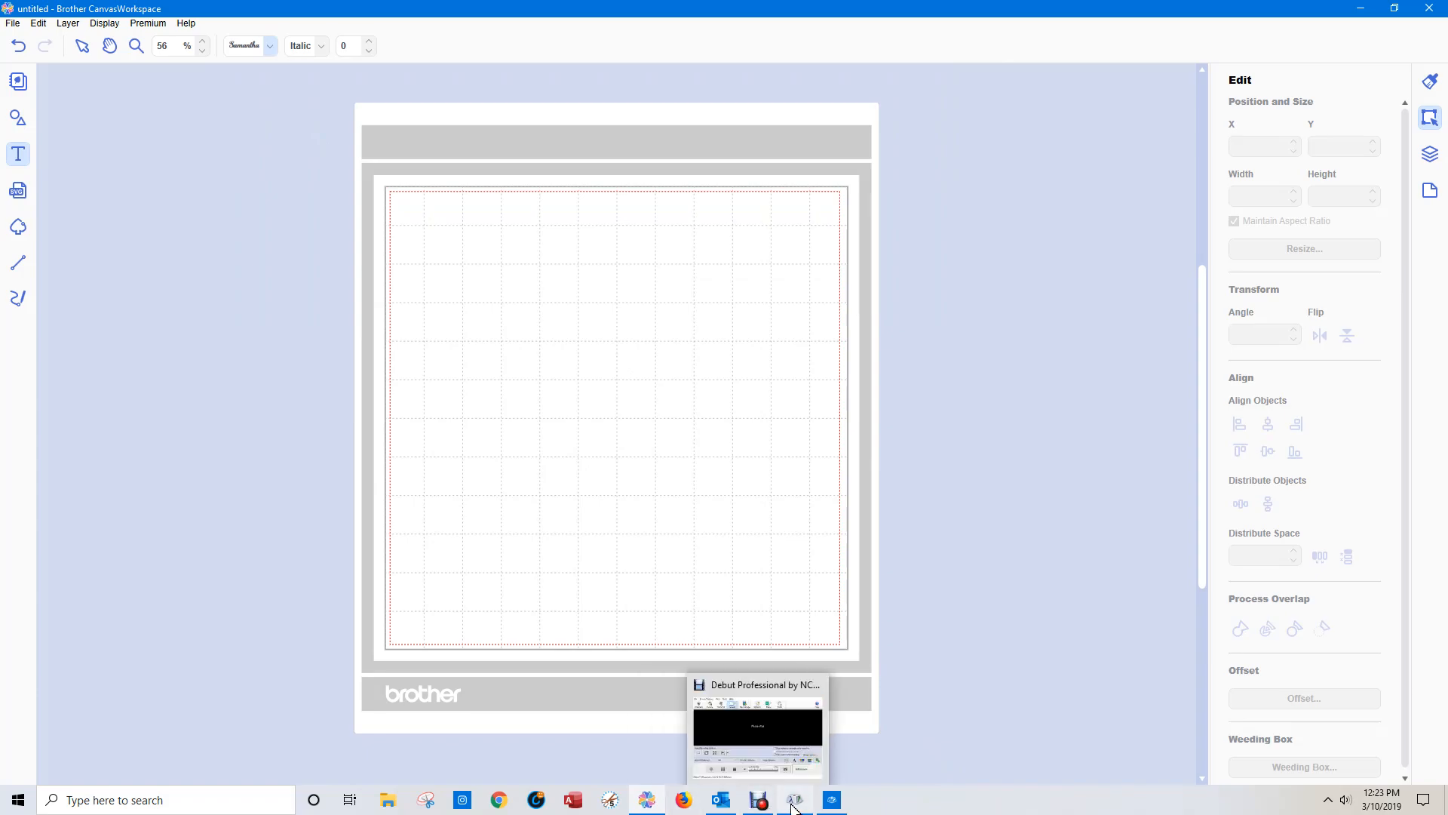
# Switch to Character Map and review its settings for PNG resolution, character grid size and application information
pyautogui.click(833, 802)
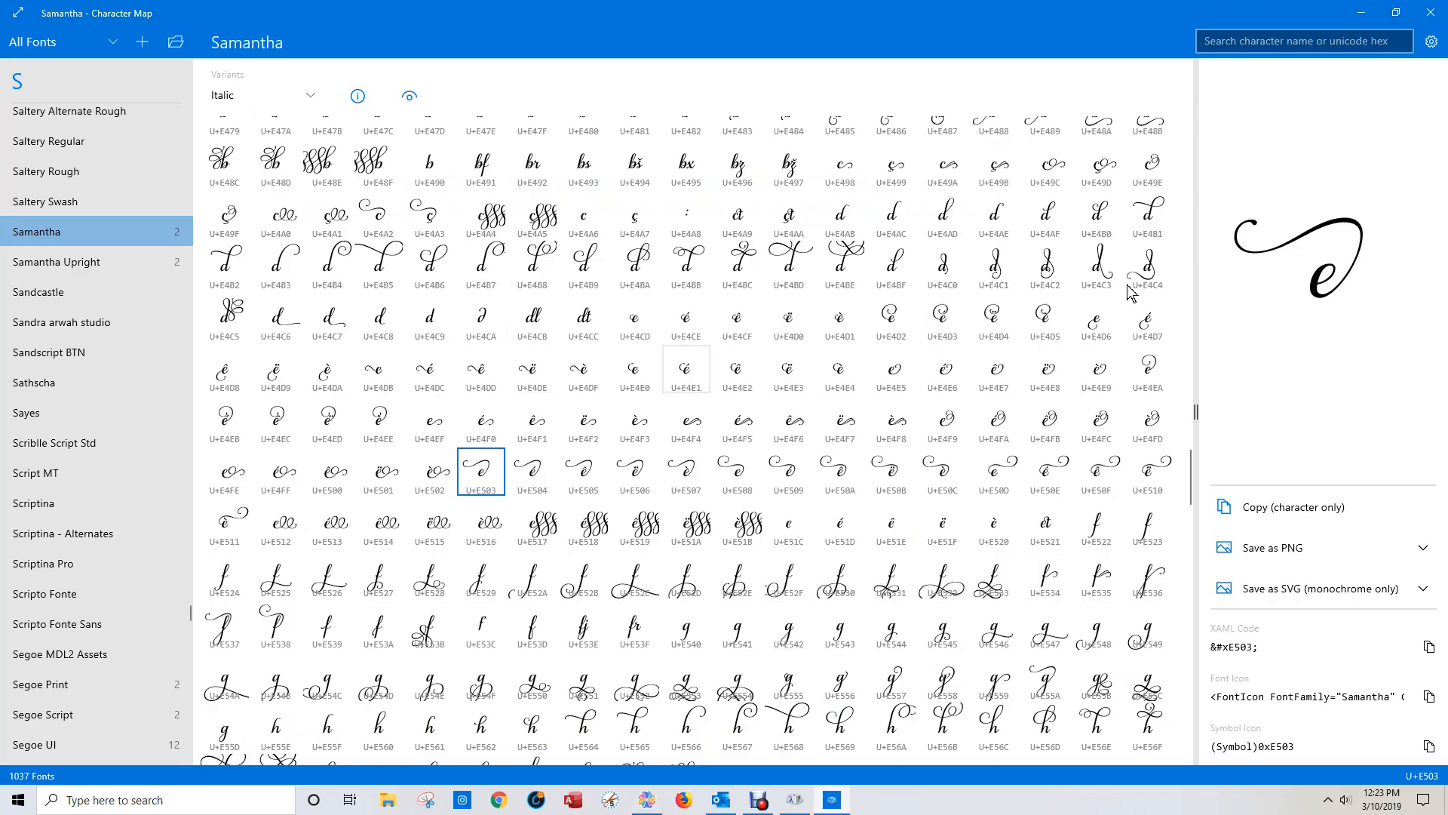
pyautogui.click(1432, 44)
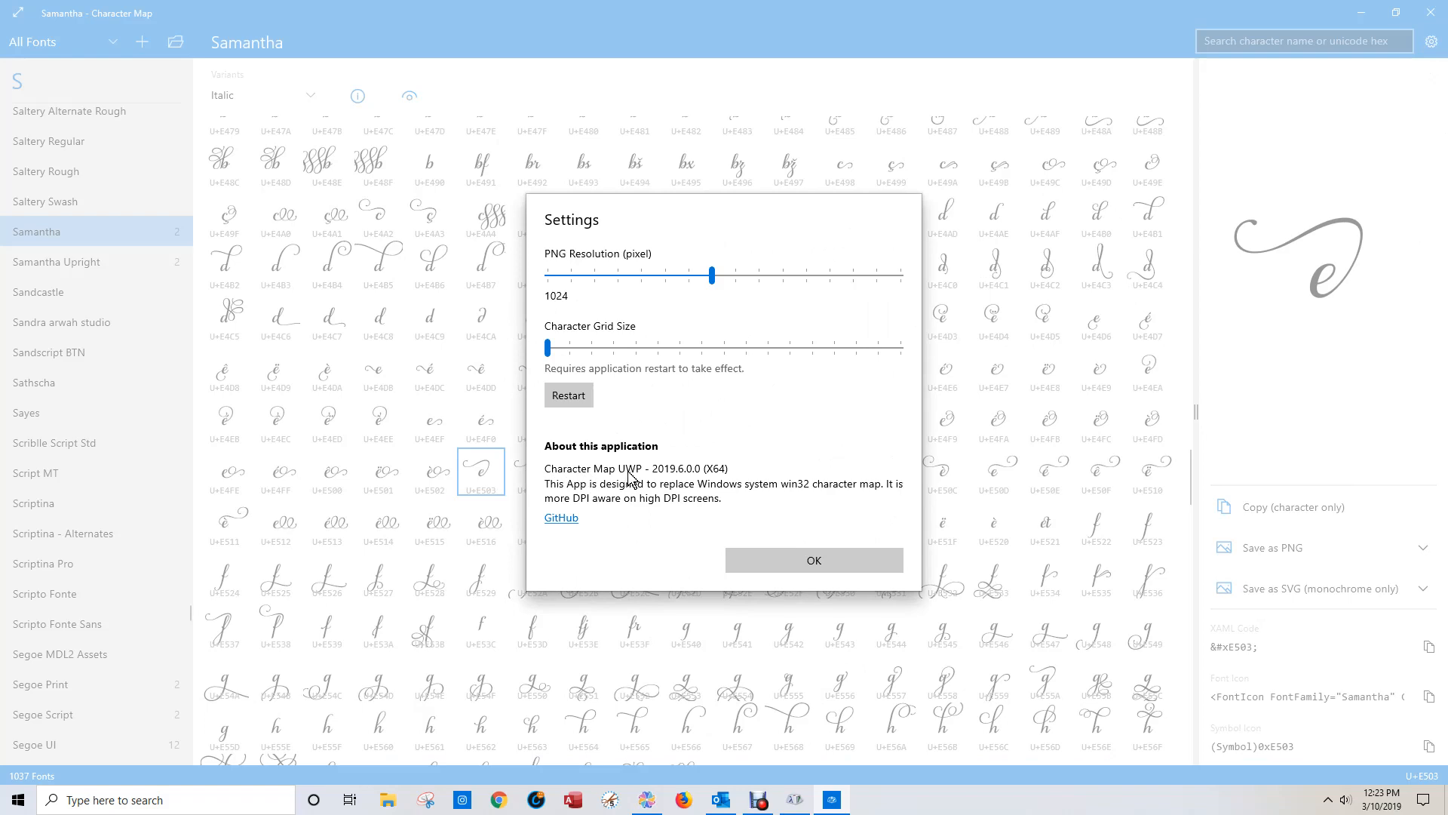
pyautogui.click(809, 563)
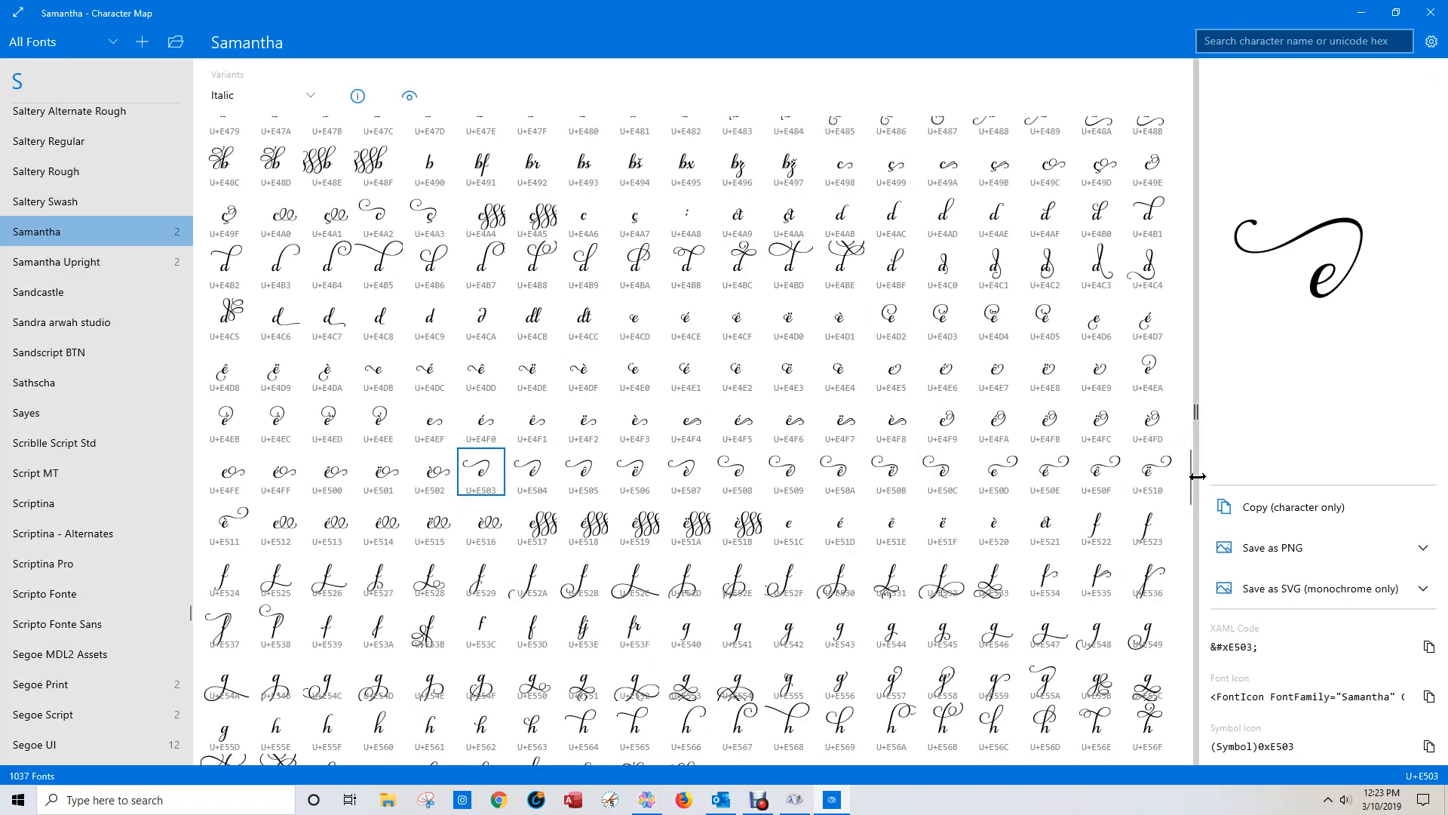
# Bring up the character set of the Adobe Caslon Pro font in place of Samantha
pyautogui.moveTo(1190, 504); pyautogui.dragTo(1172, 240)
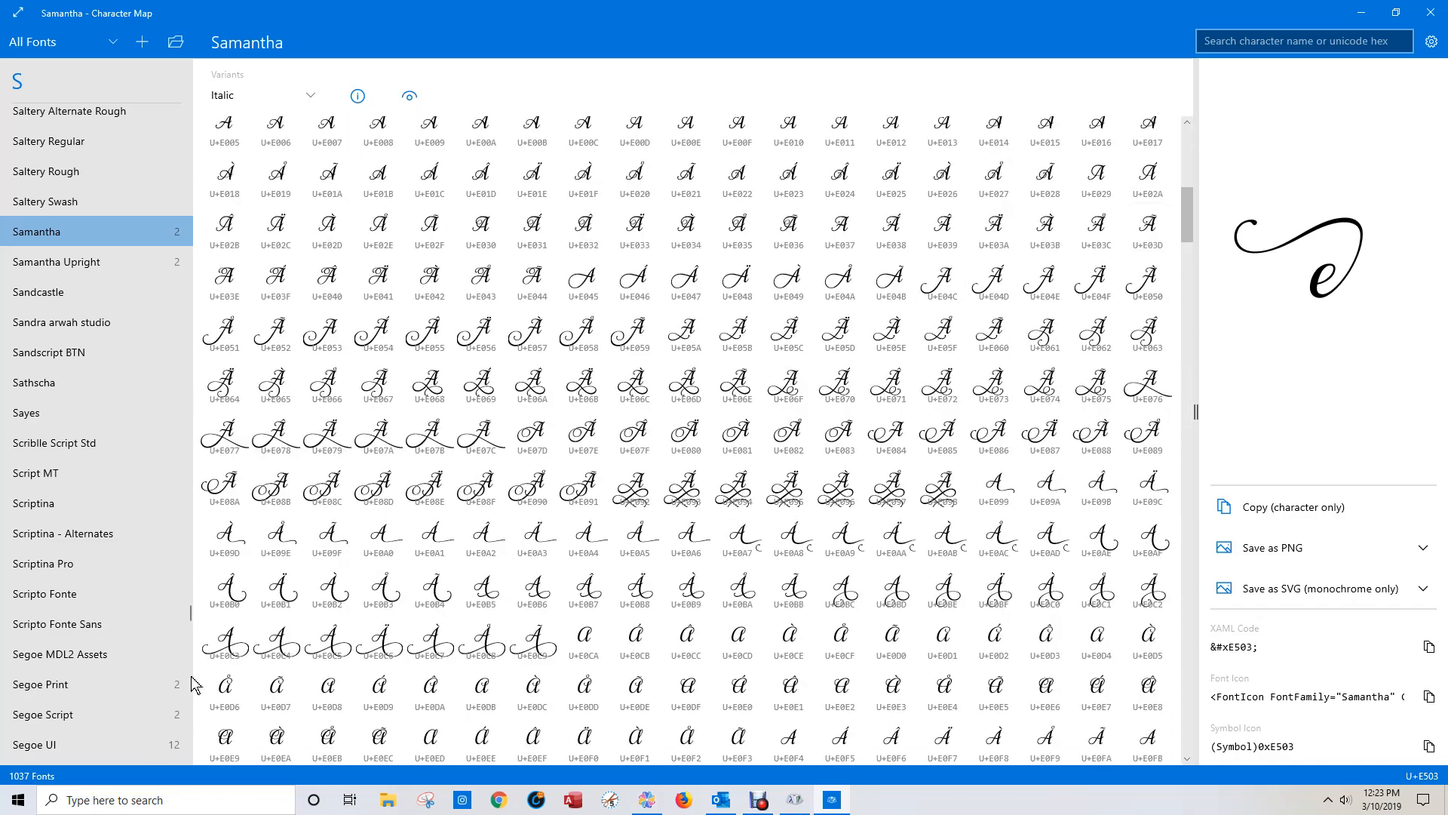
pyautogui.moveTo(192, 609); pyautogui.dragTo(191, 91)
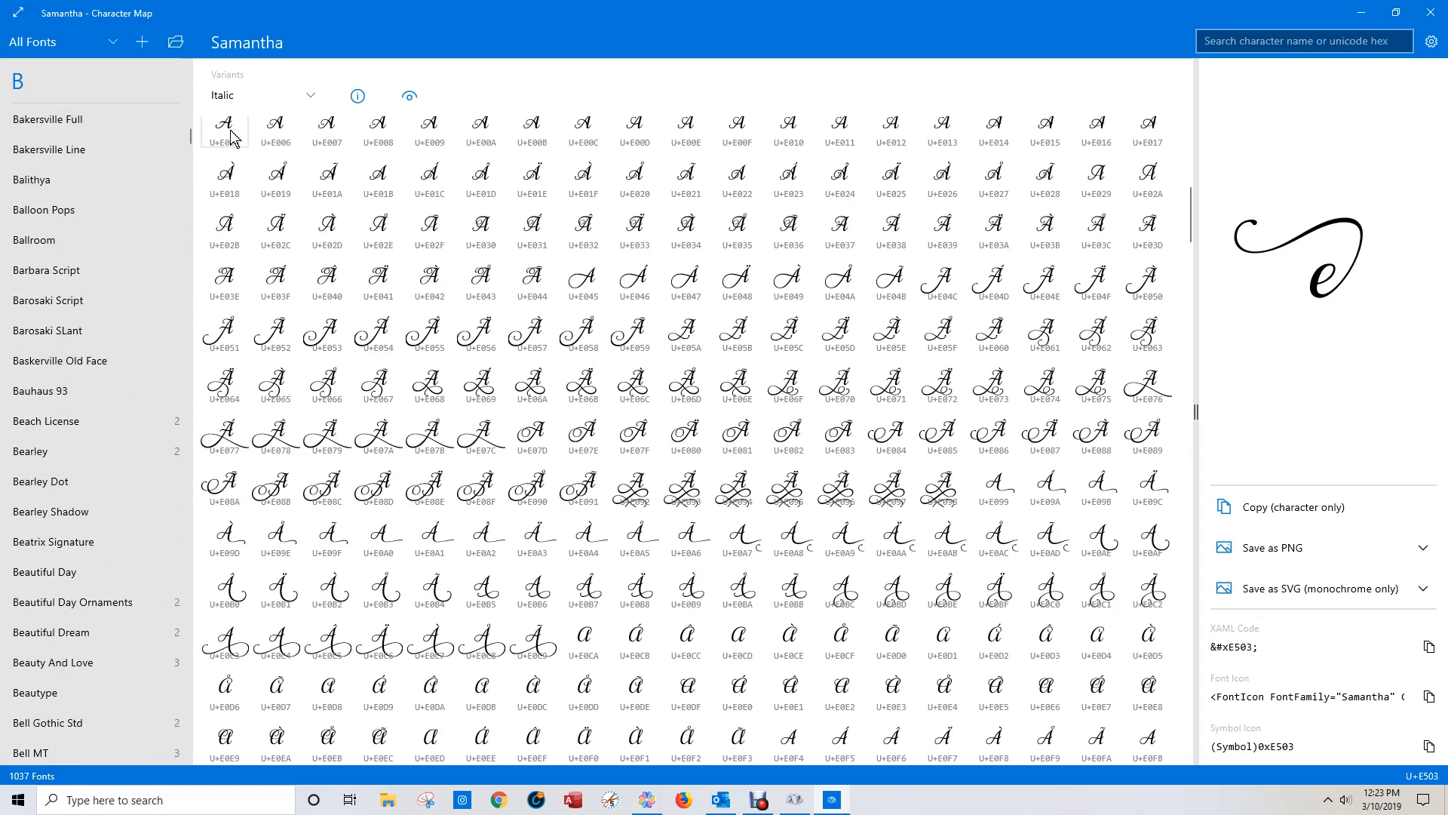
pyautogui.moveTo(188, 144); pyautogui.dragTo(189, 89)
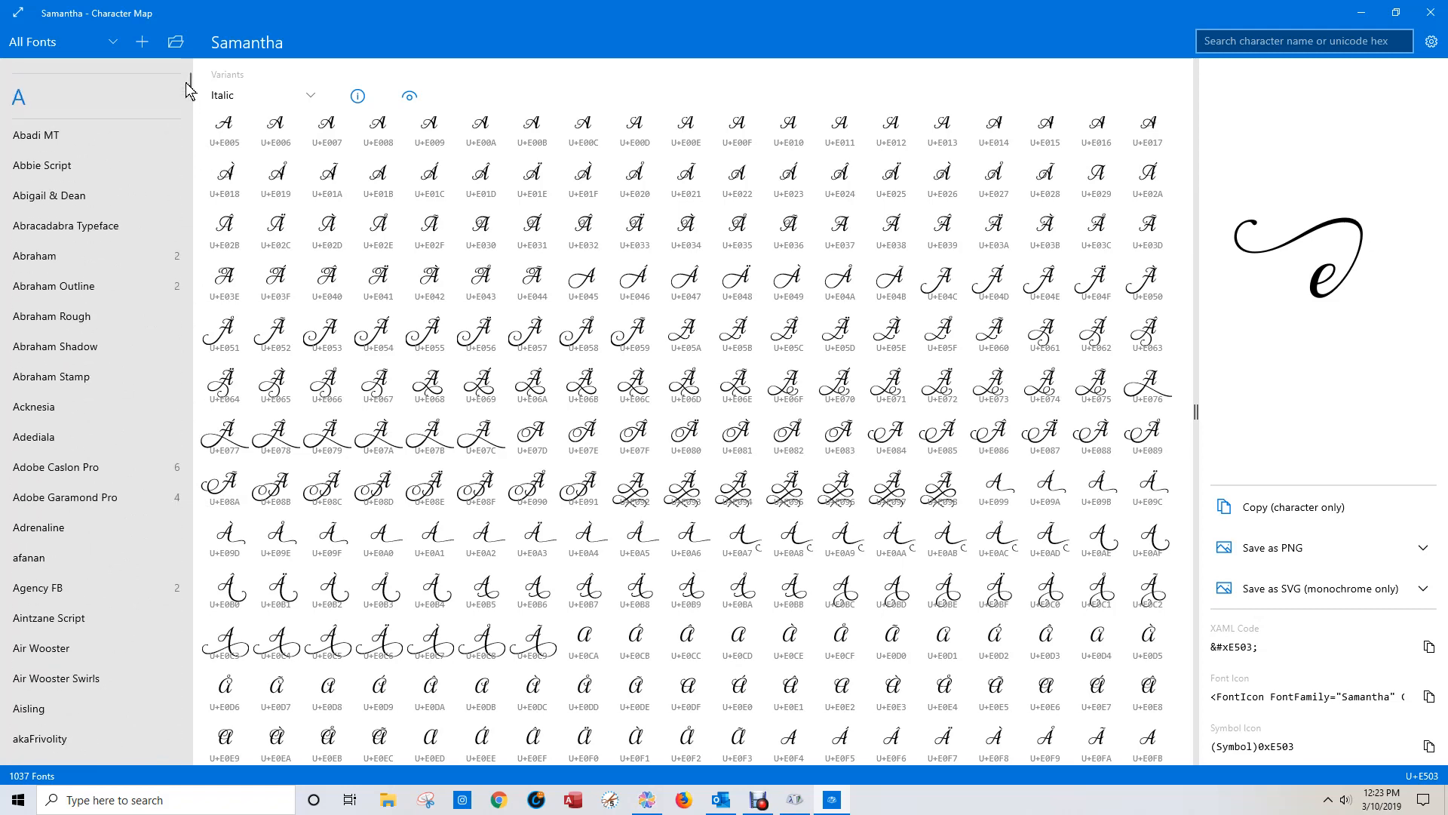
pyautogui.moveTo(186, 83); pyautogui.dragTo(186, 81)
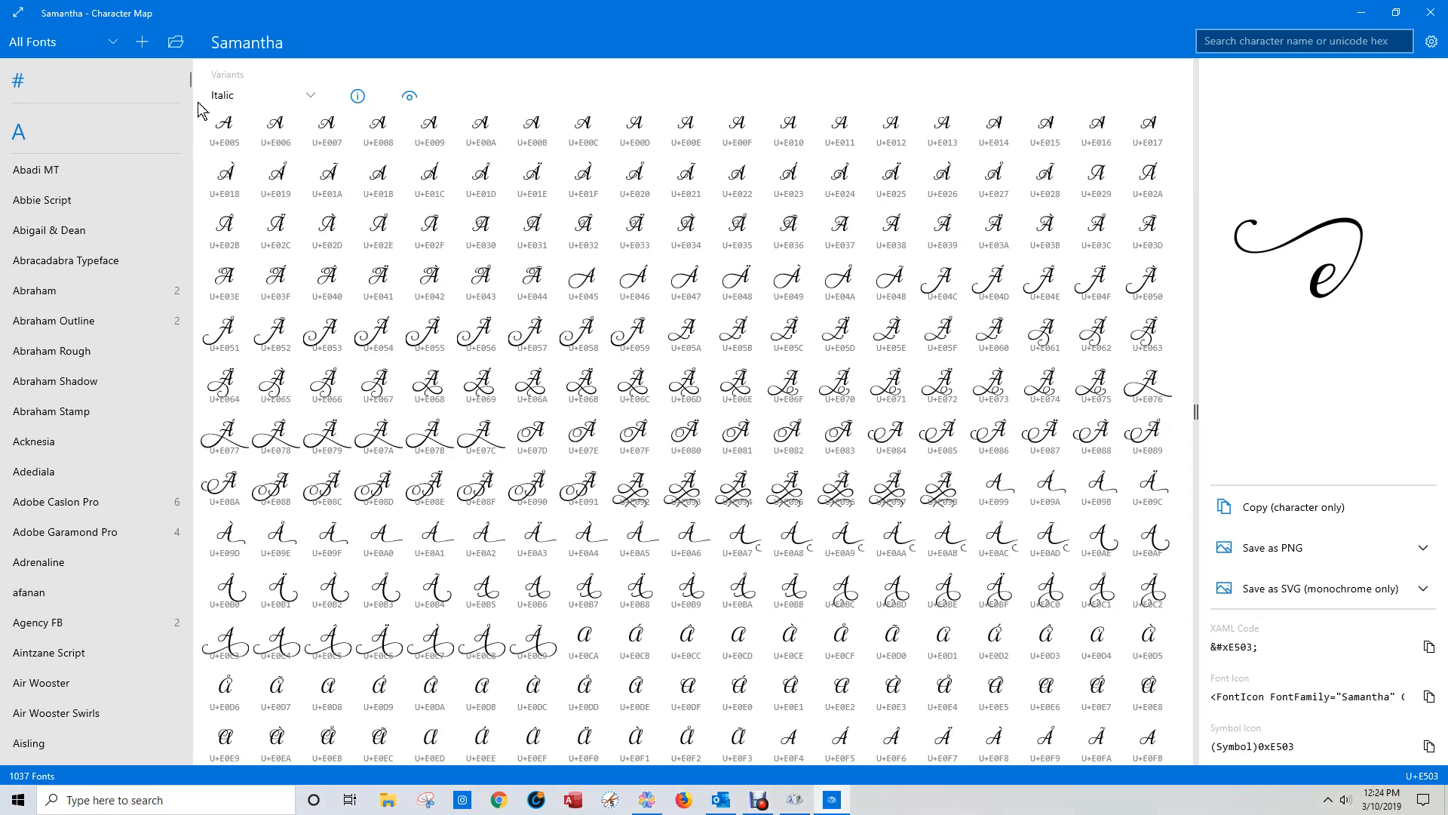
pyautogui.click(79, 502)
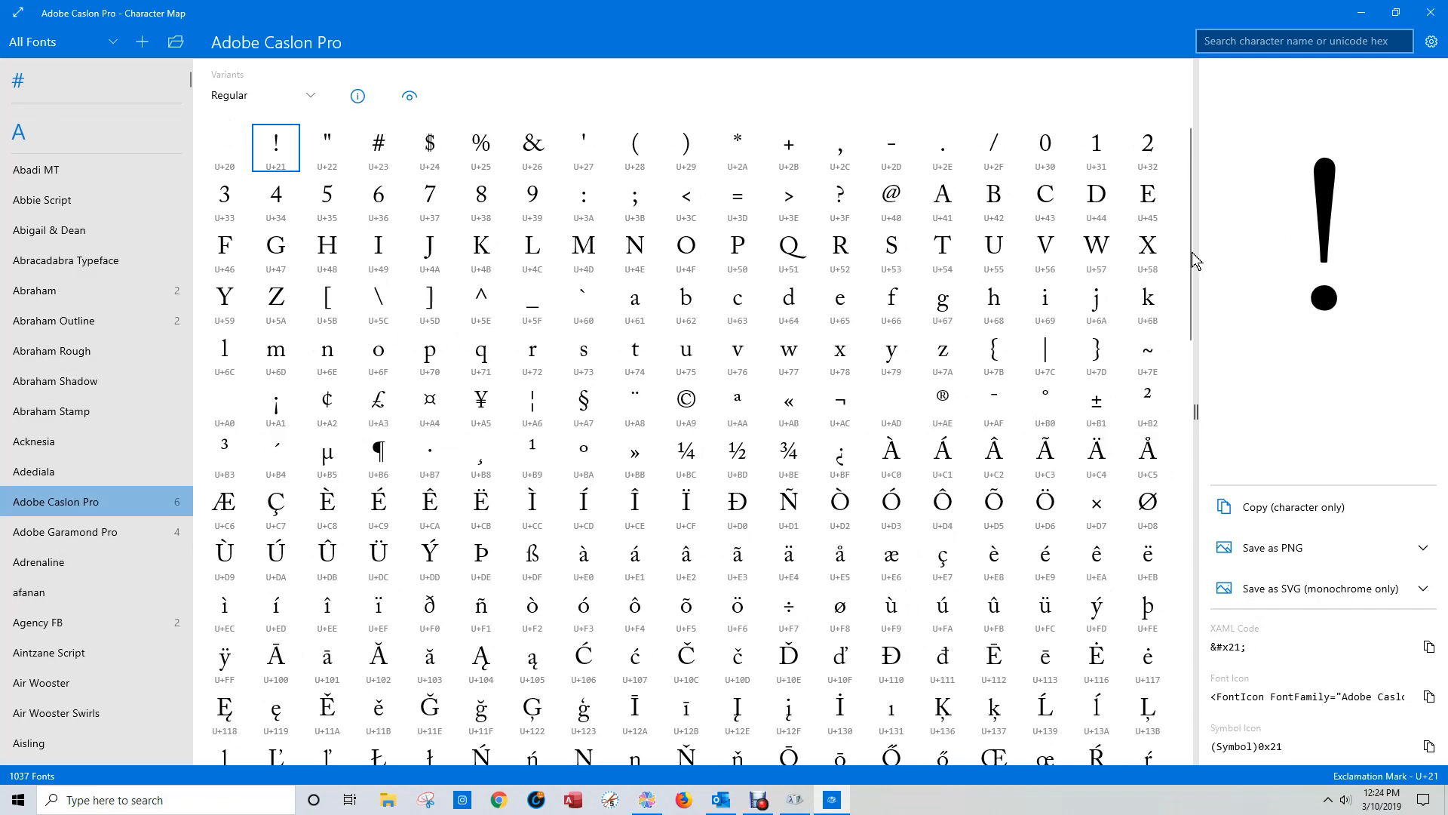
# Preview several Adobe Caslon Pro ornaments and copy the leafy flower glyph U+E035 as a character
pyautogui.moveTo(1195, 260); pyautogui.dragTo(1257, 496)
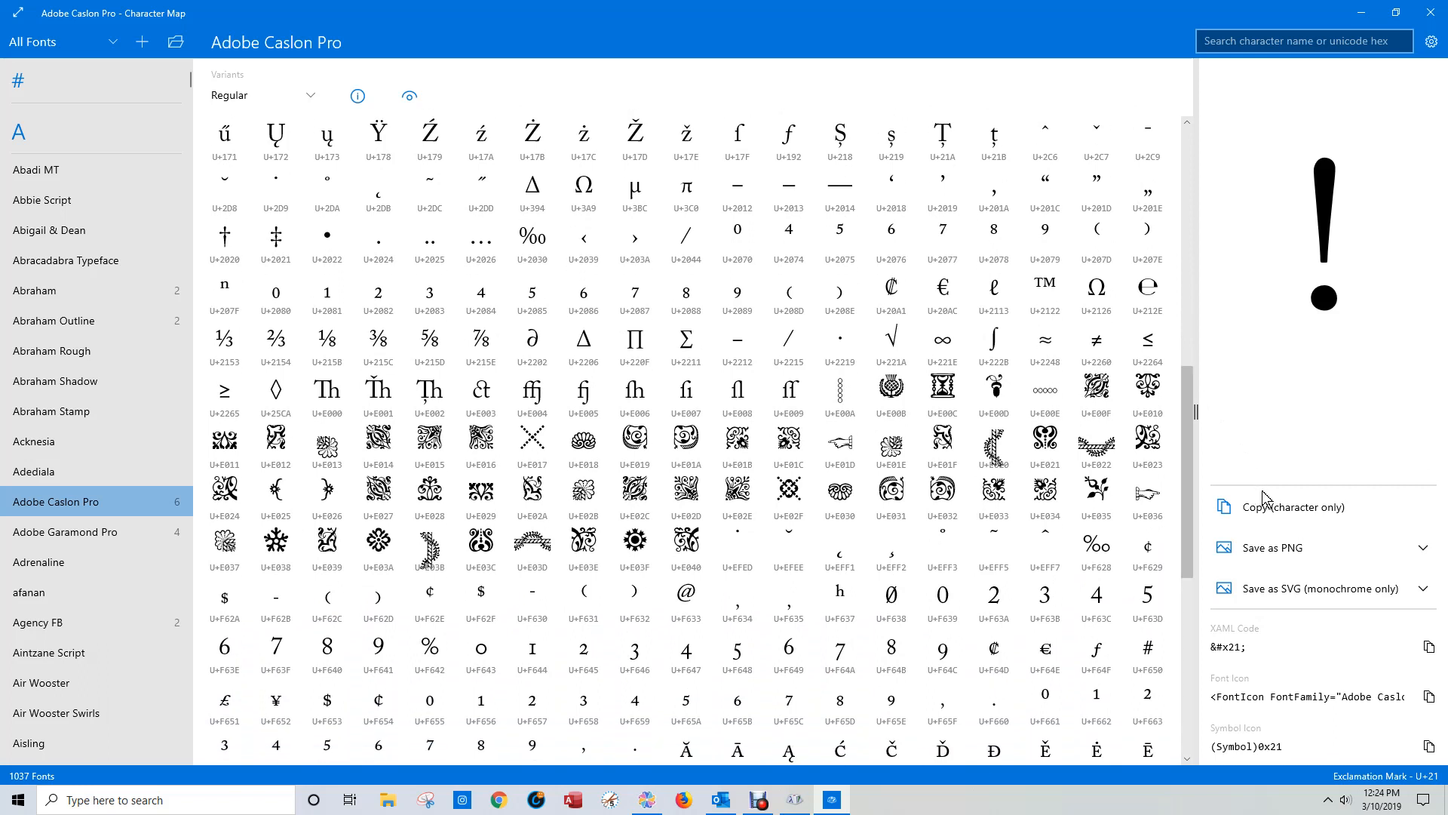
pyautogui.click(995, 494)
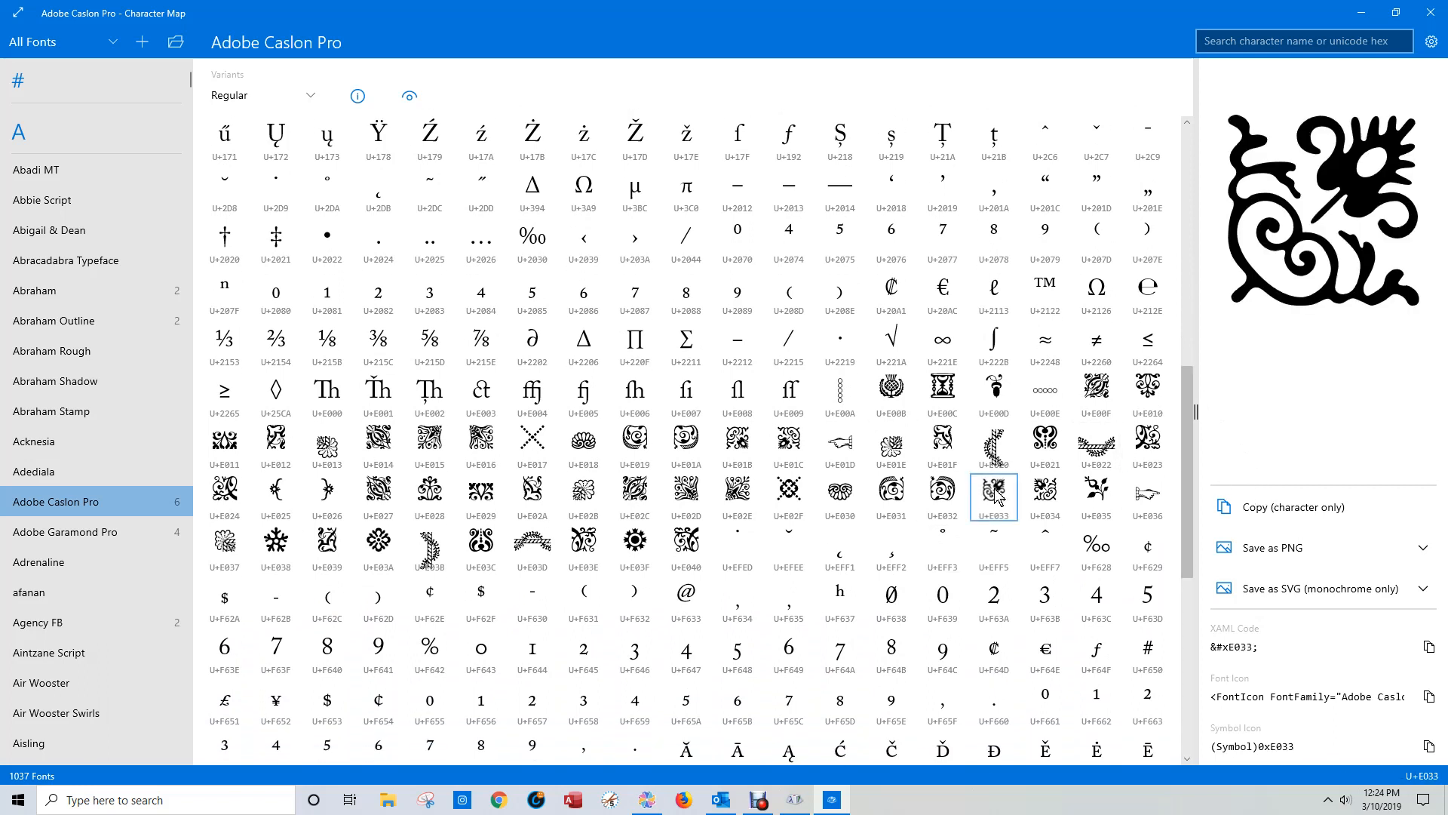
pyautogui.click(589, 445)
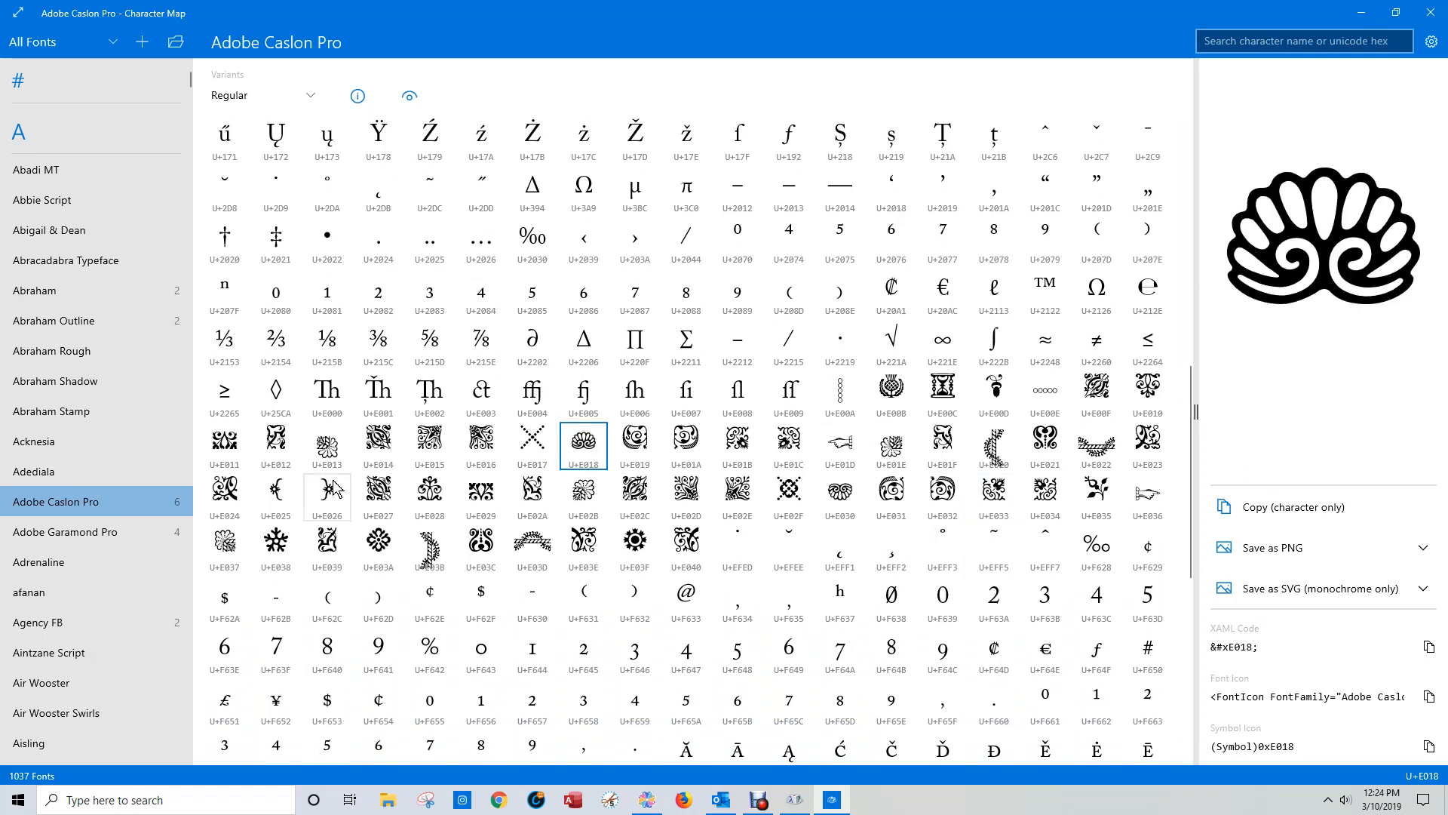
pyautogui.click(285, 501)
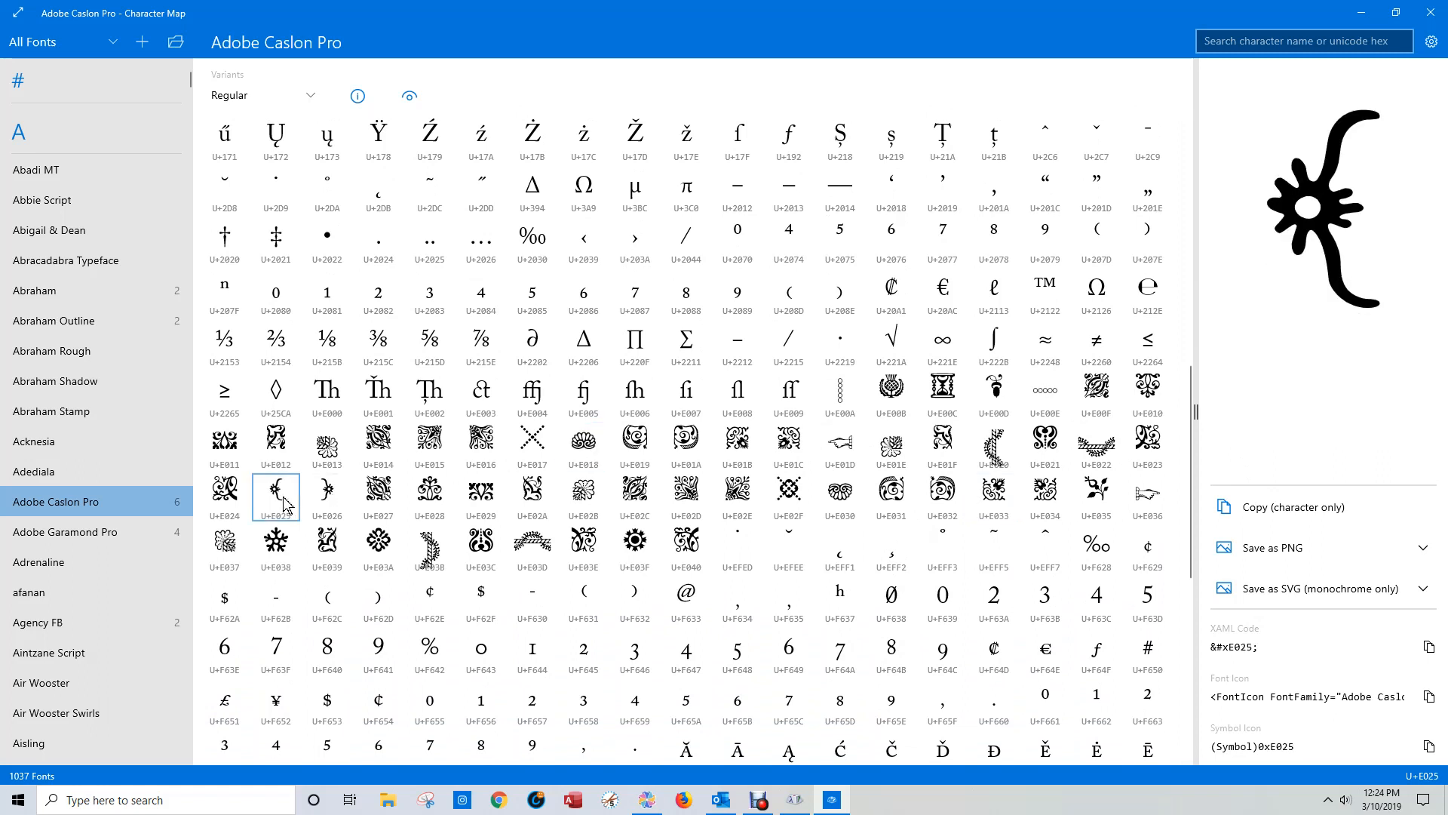
pyautogui.click(1096, 494)
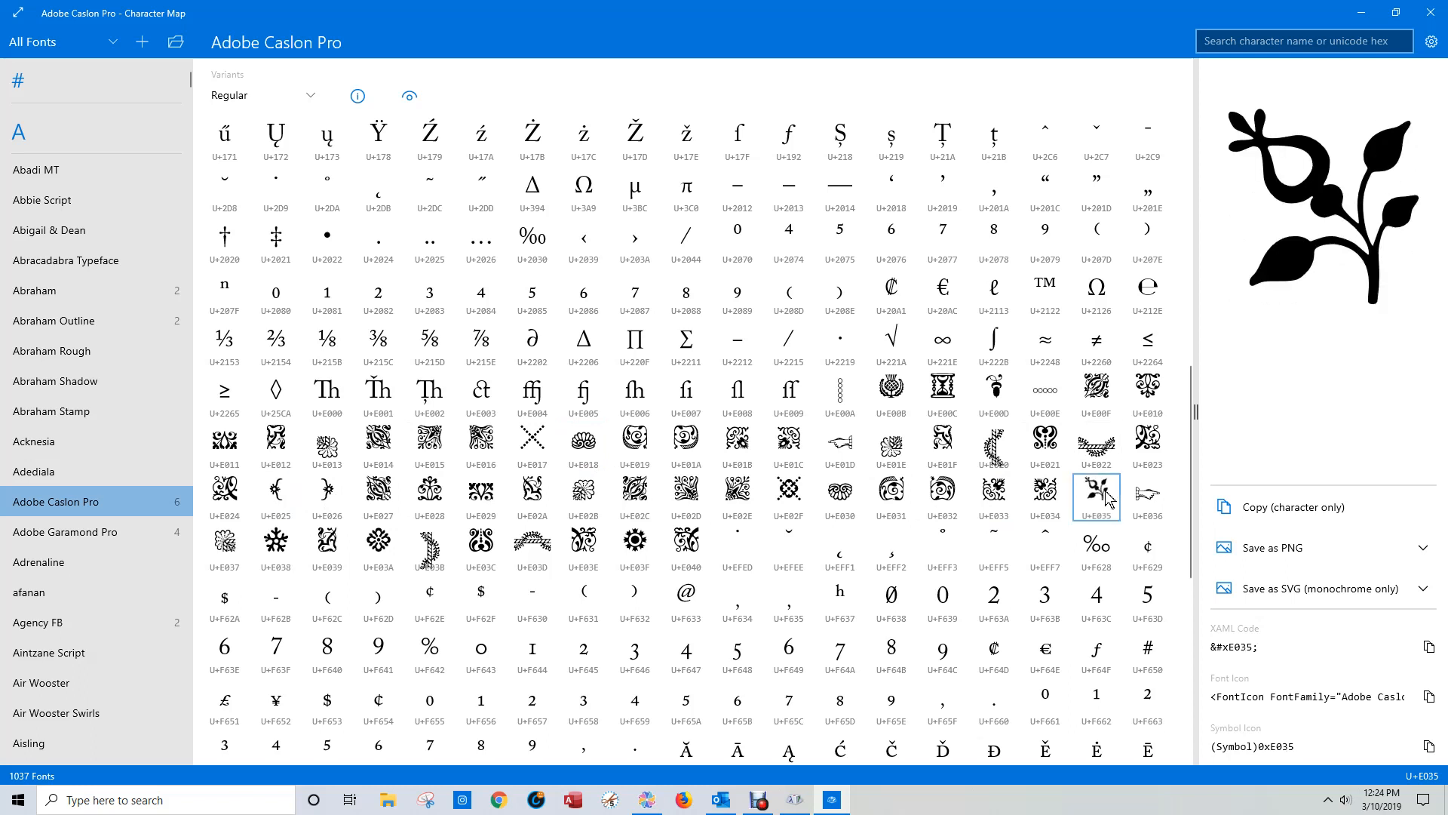
pyautogui.click(1304, 513)
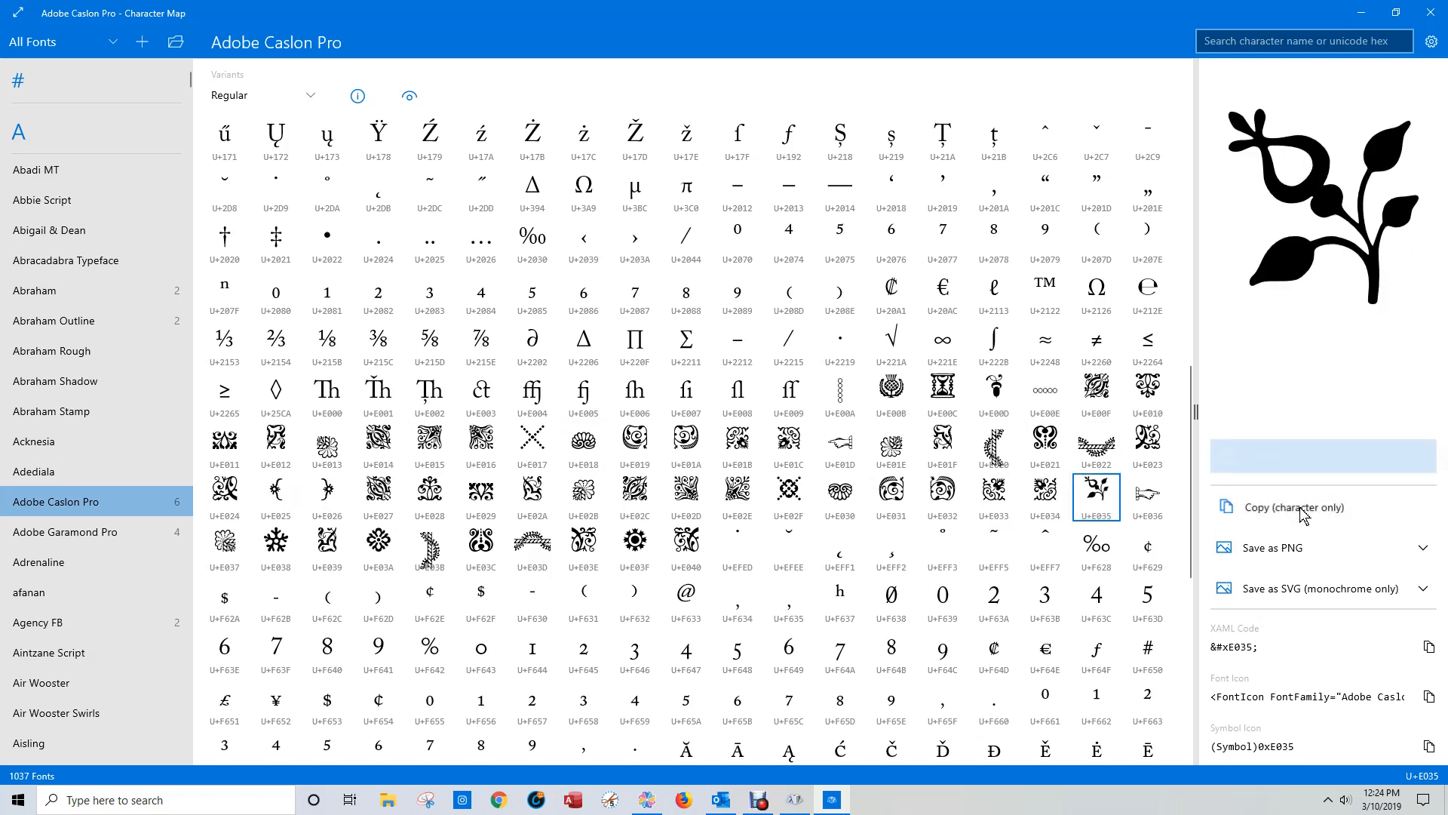
# Switch to Brother CanvasWorkspace and try to insert the copied flower glyph as new text on the mat
pyautogui.click(649, 801)
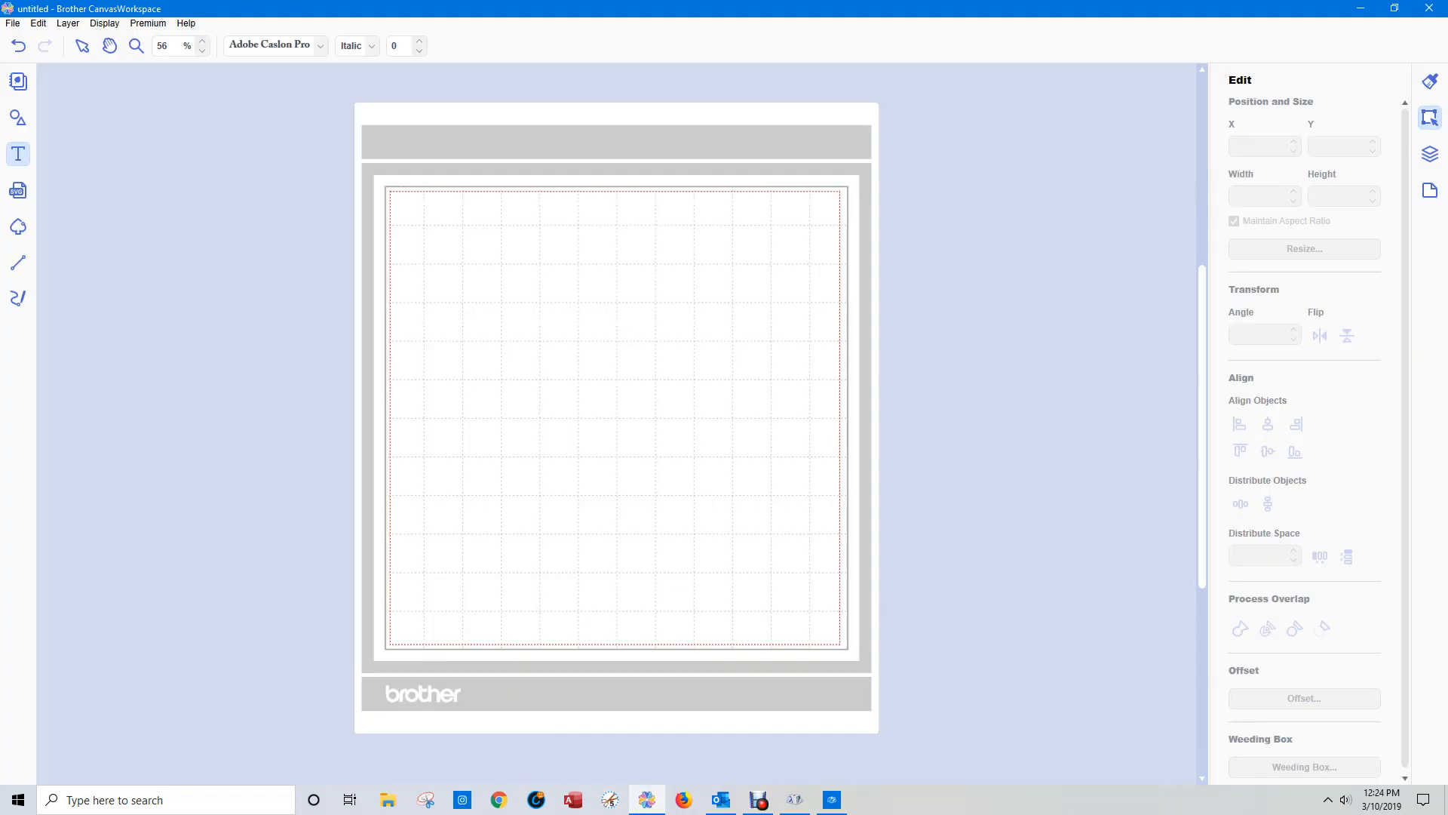
pyautogui.click(13, 157)
pyautogui.click(547, 381)
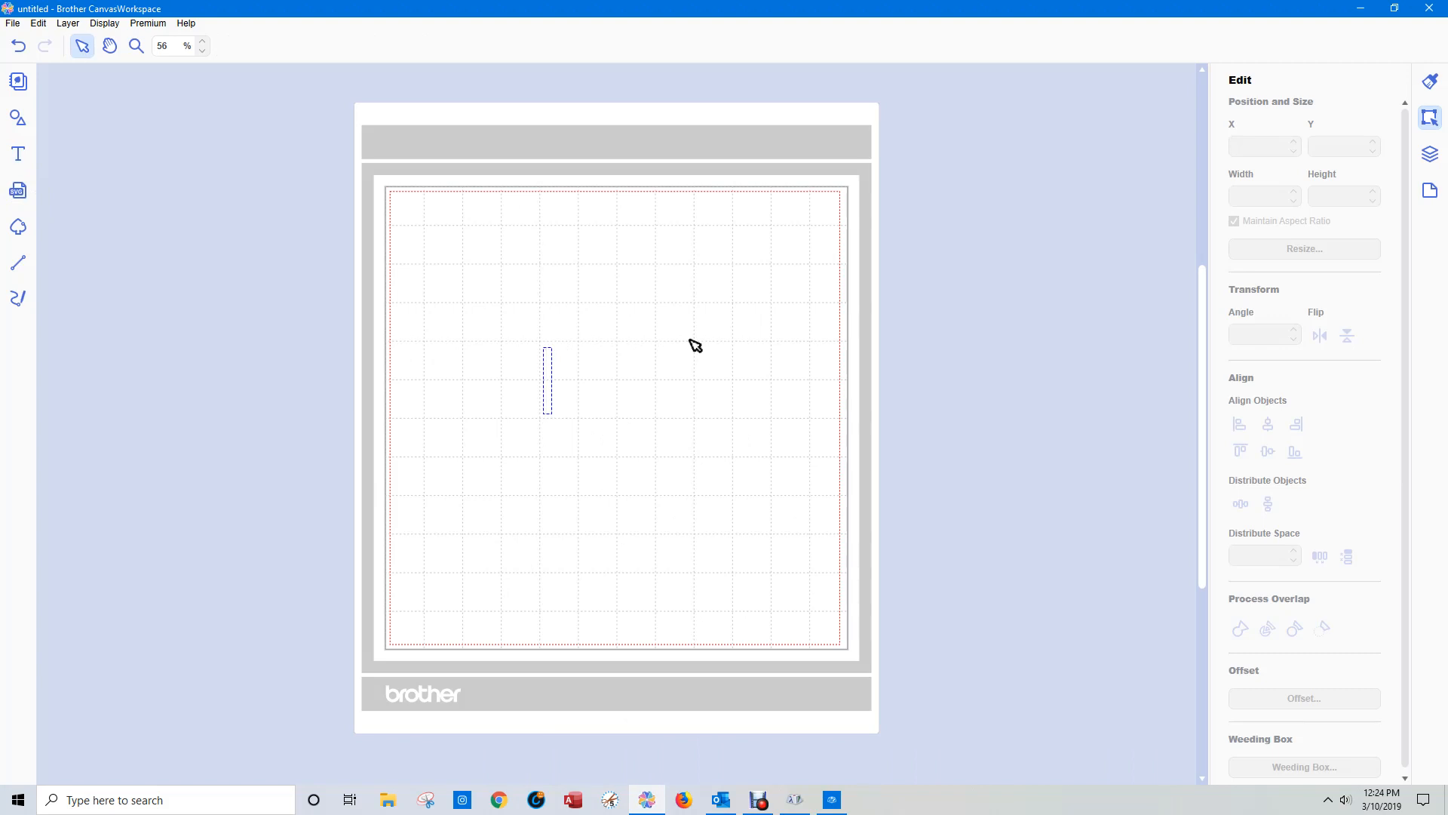
pyautogui.write('N')
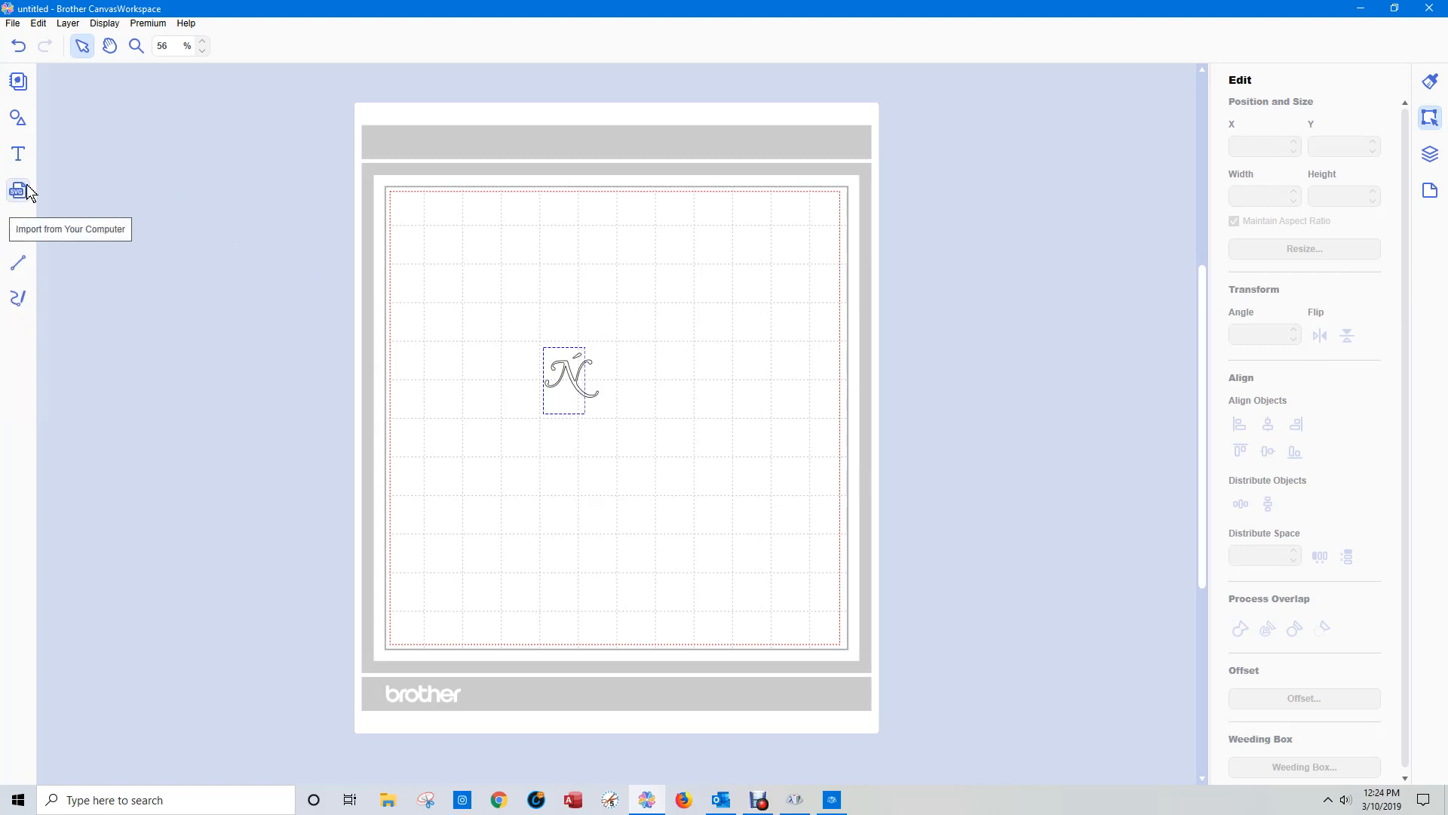
# Start new text in Adobe Caslon Pro Regular near the mat's right edge, and copy glyph U+E035 again in Character Map
pyautogui.click(18, 154)
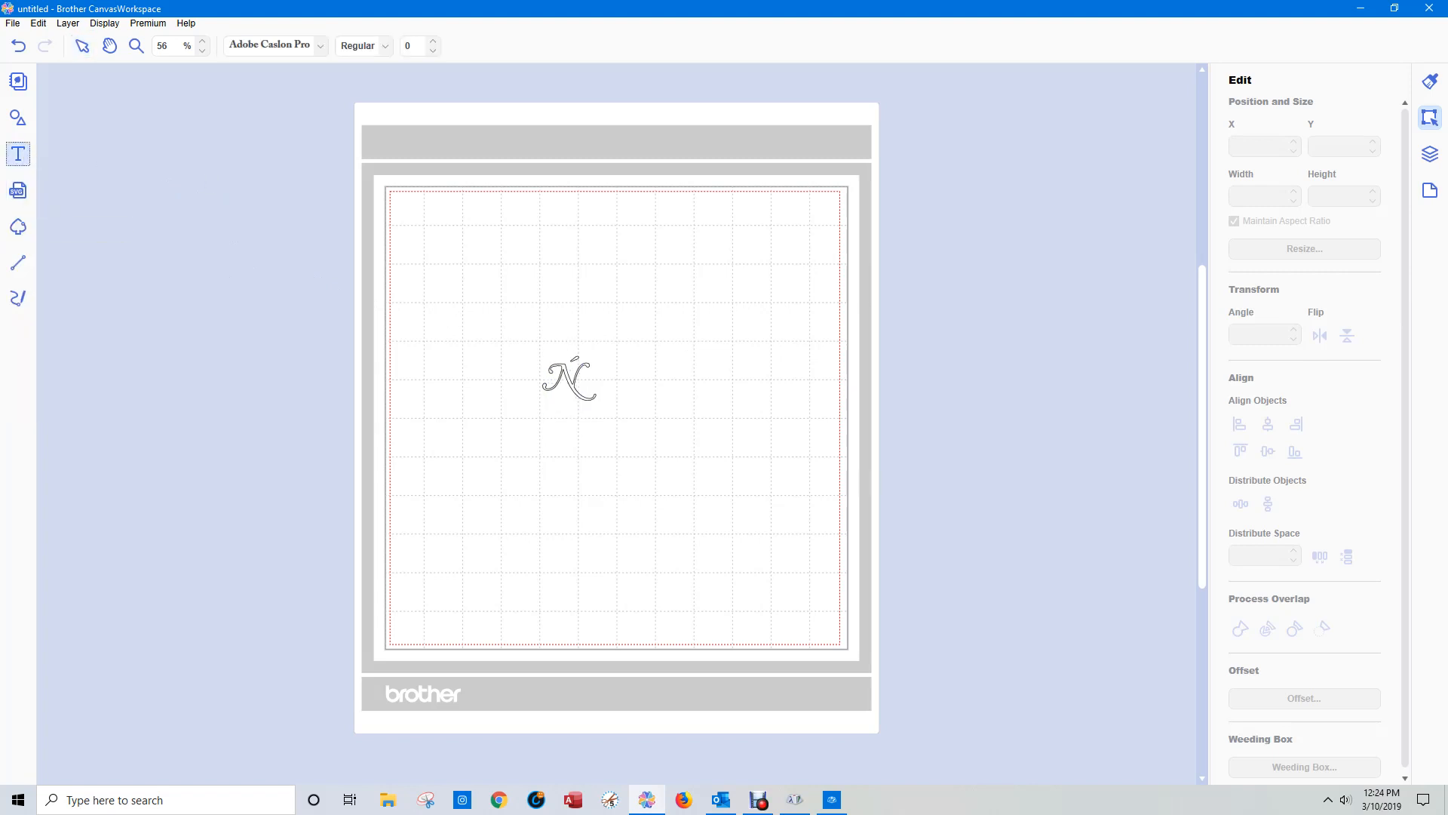
pyautogui.click(834, 540)
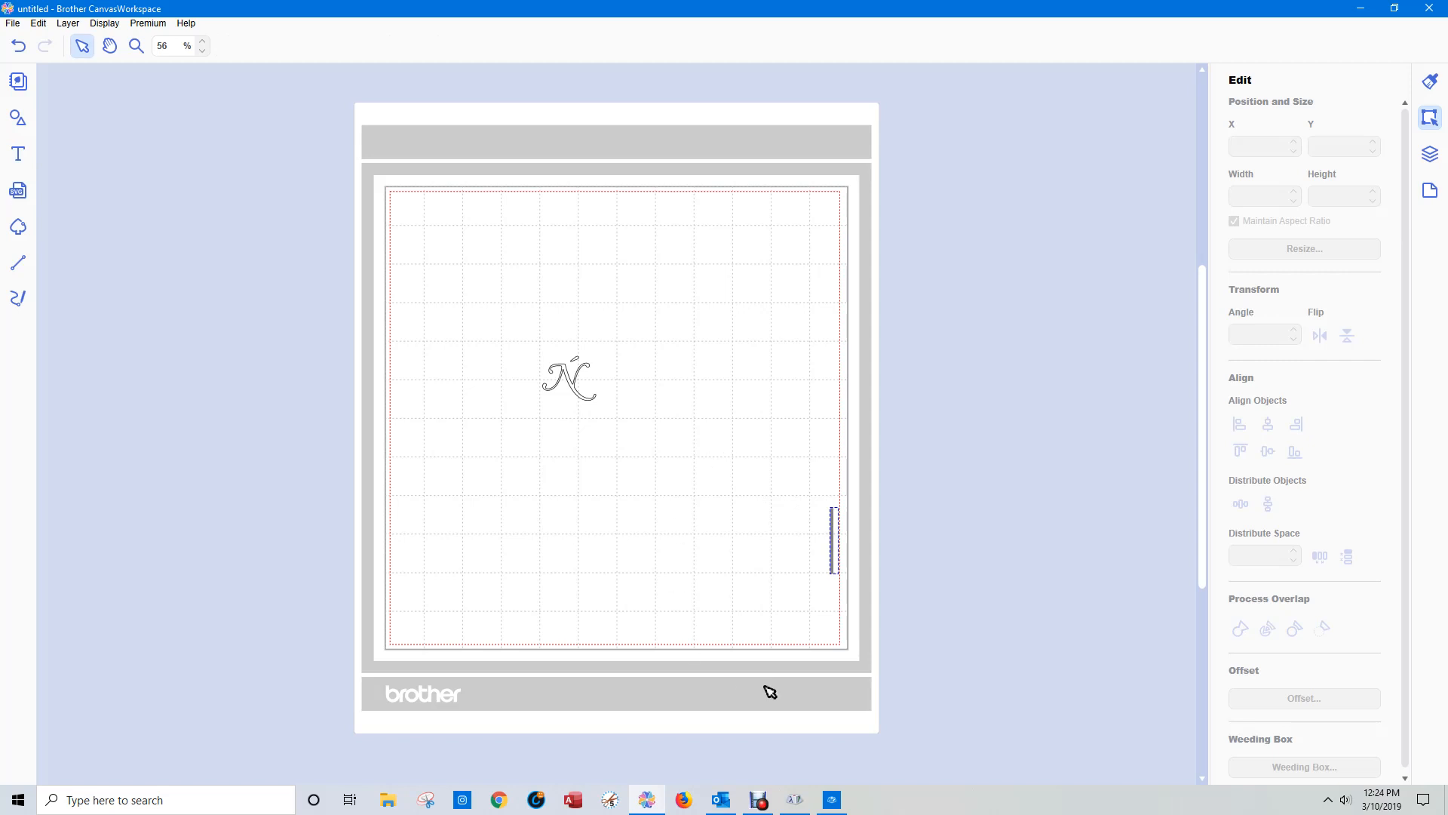
pyautogui.moveTo(705, 806)
pyautogui.click(832, 800)
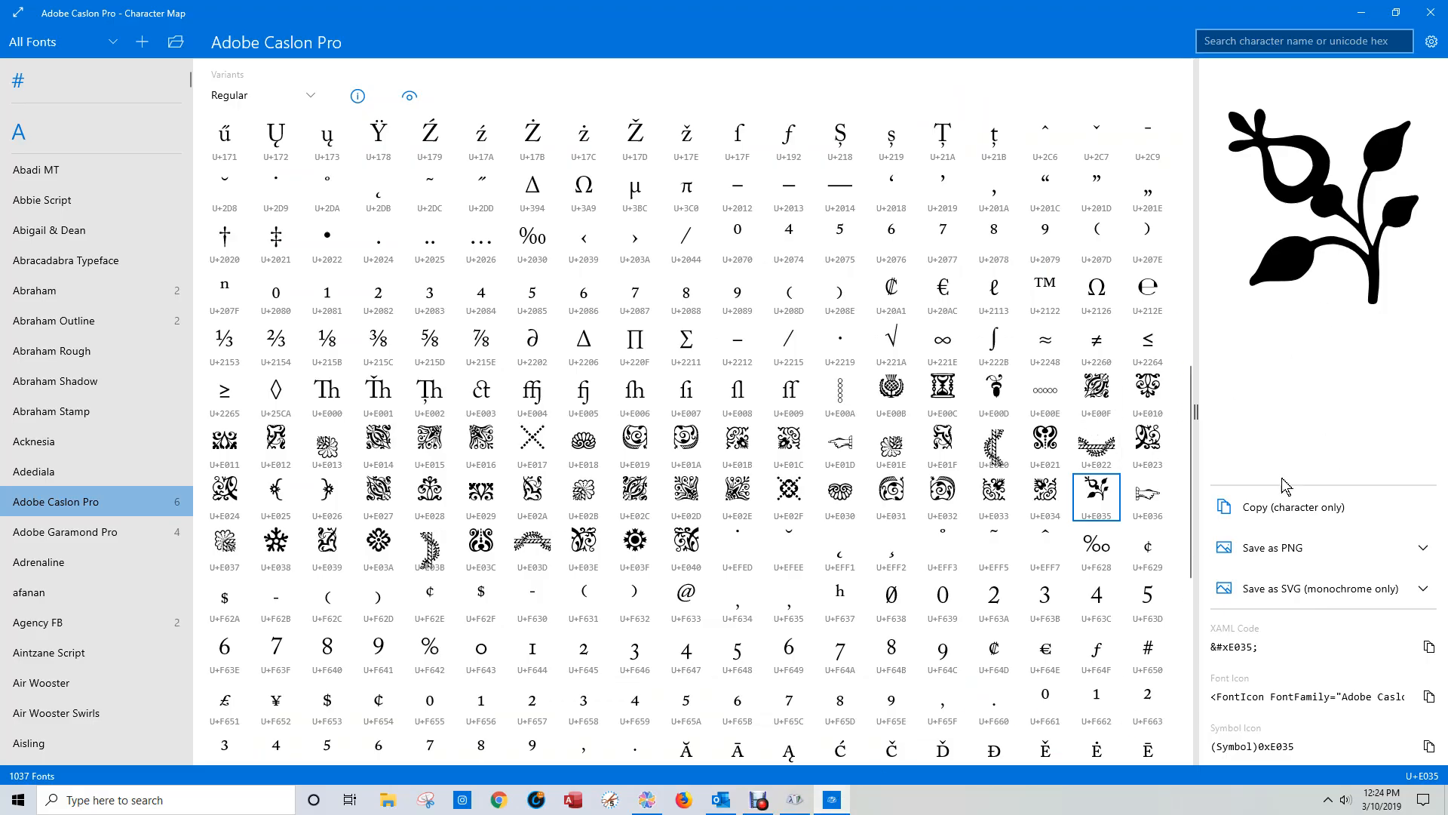
pyautogui.click(1267, 513)
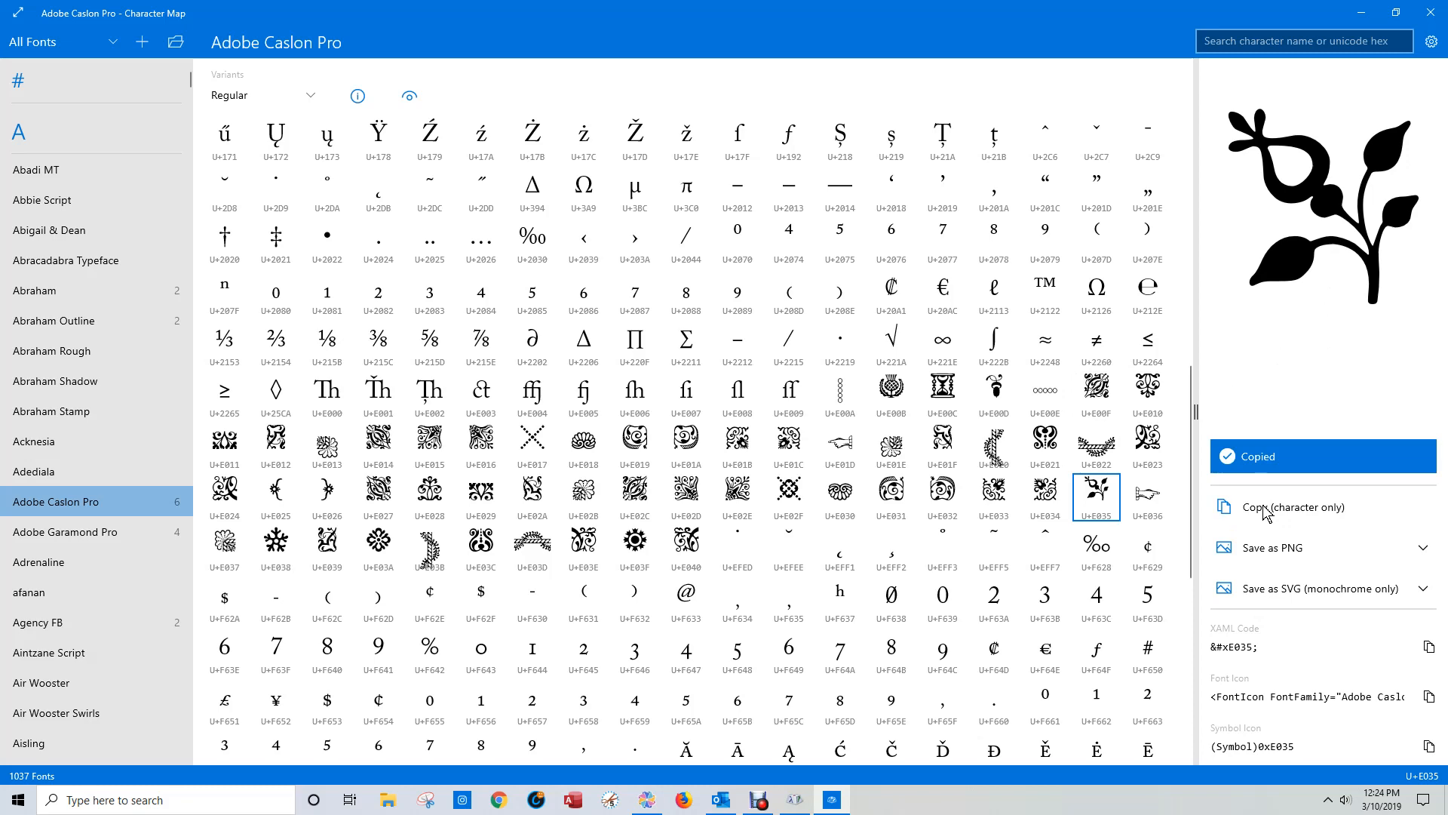
# Return to Brother CanvasWorkspace, paste the flower glyph into the text at the mat's right edge, and undo that text
pyautogui.moveTo(761, 804)
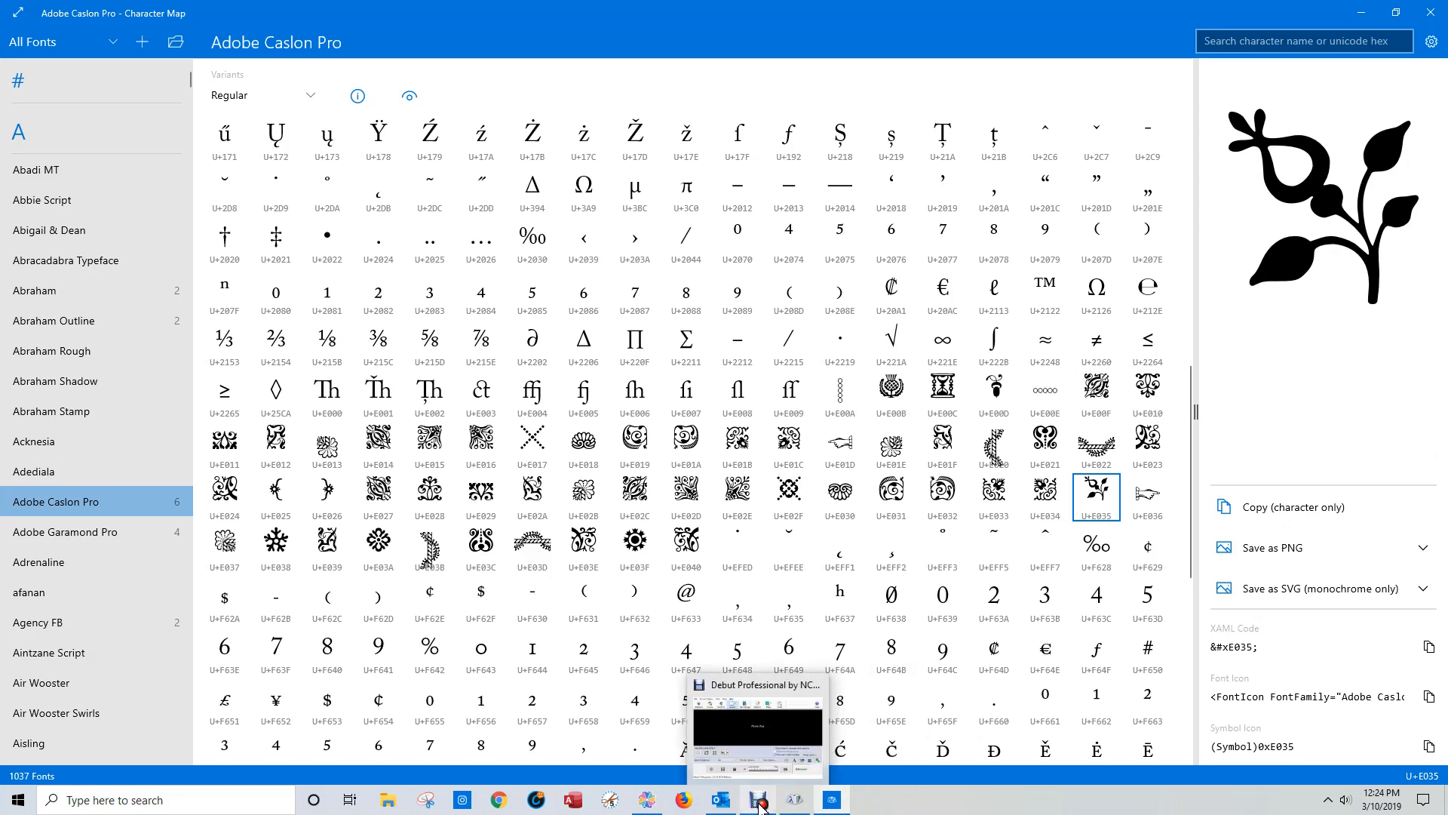
pyautogui.click(644, 805)
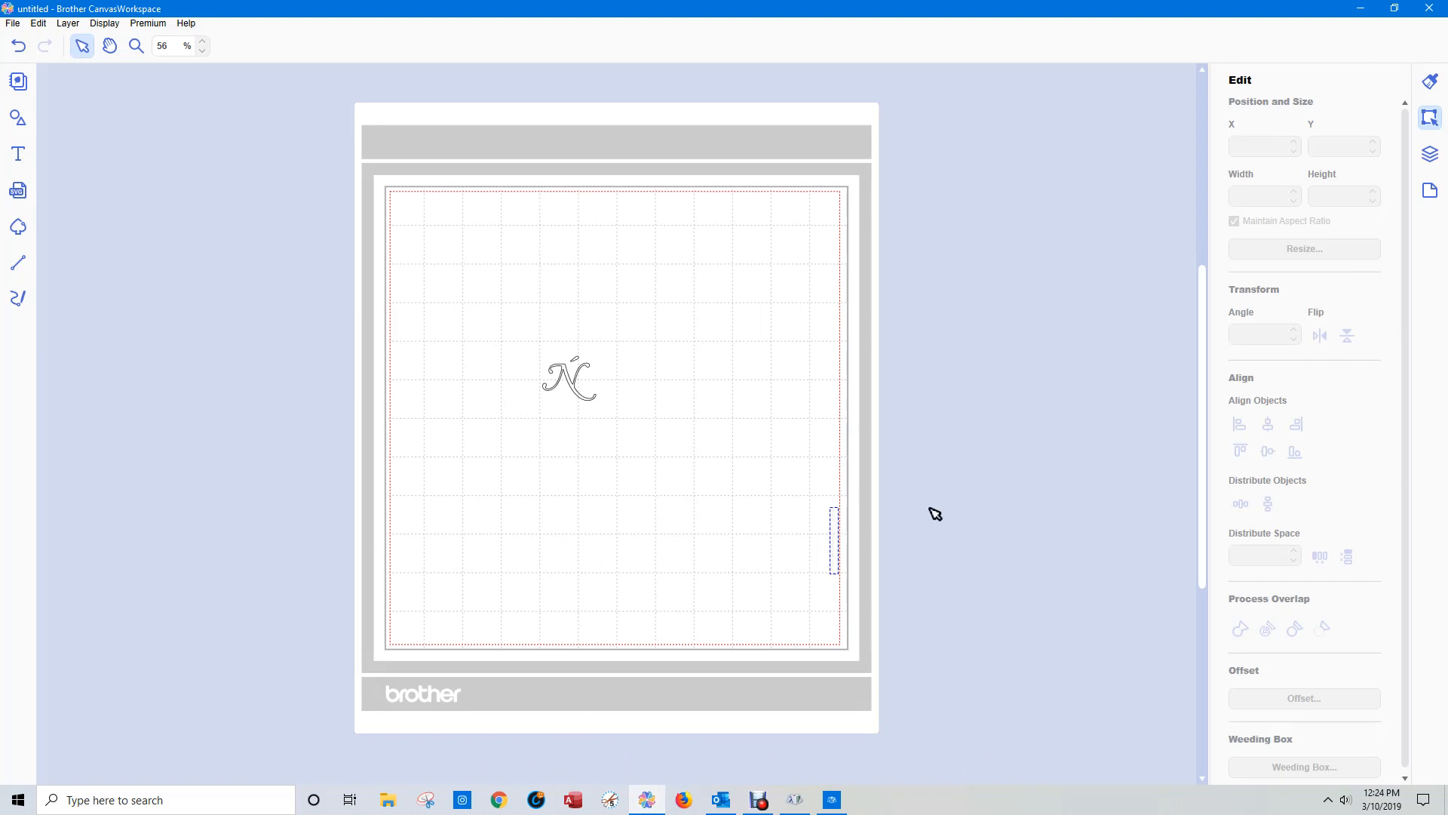
pyautogui.hotkey('ctrl', 'v')
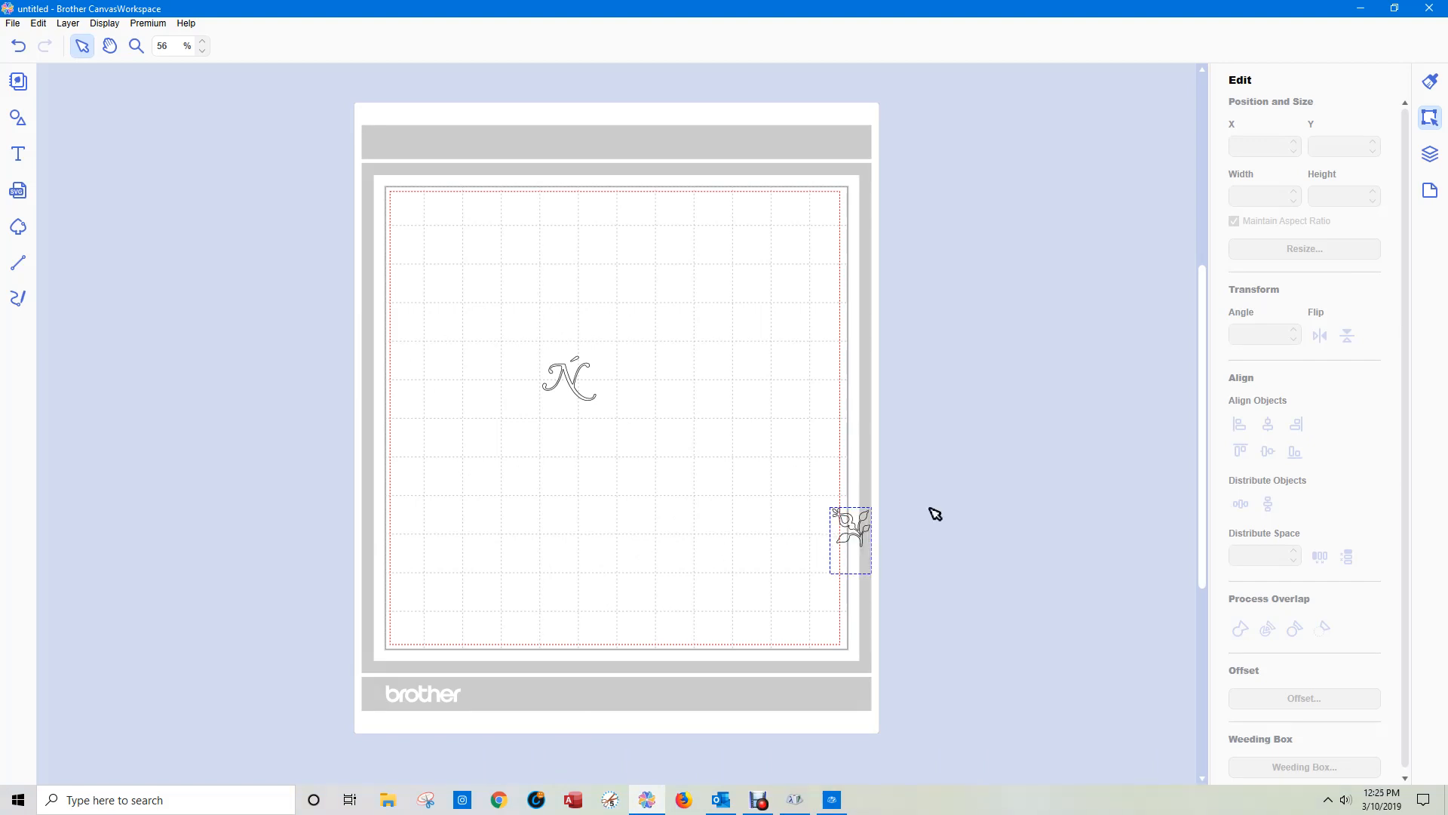
pyautogui.click(18, 47)
# Delete the accented N from the mat and paste the flower glyph as new text in the mat's upper-left area
pyautogui.moveTo(514, 327); pyautogui.dragTo(676, 427)
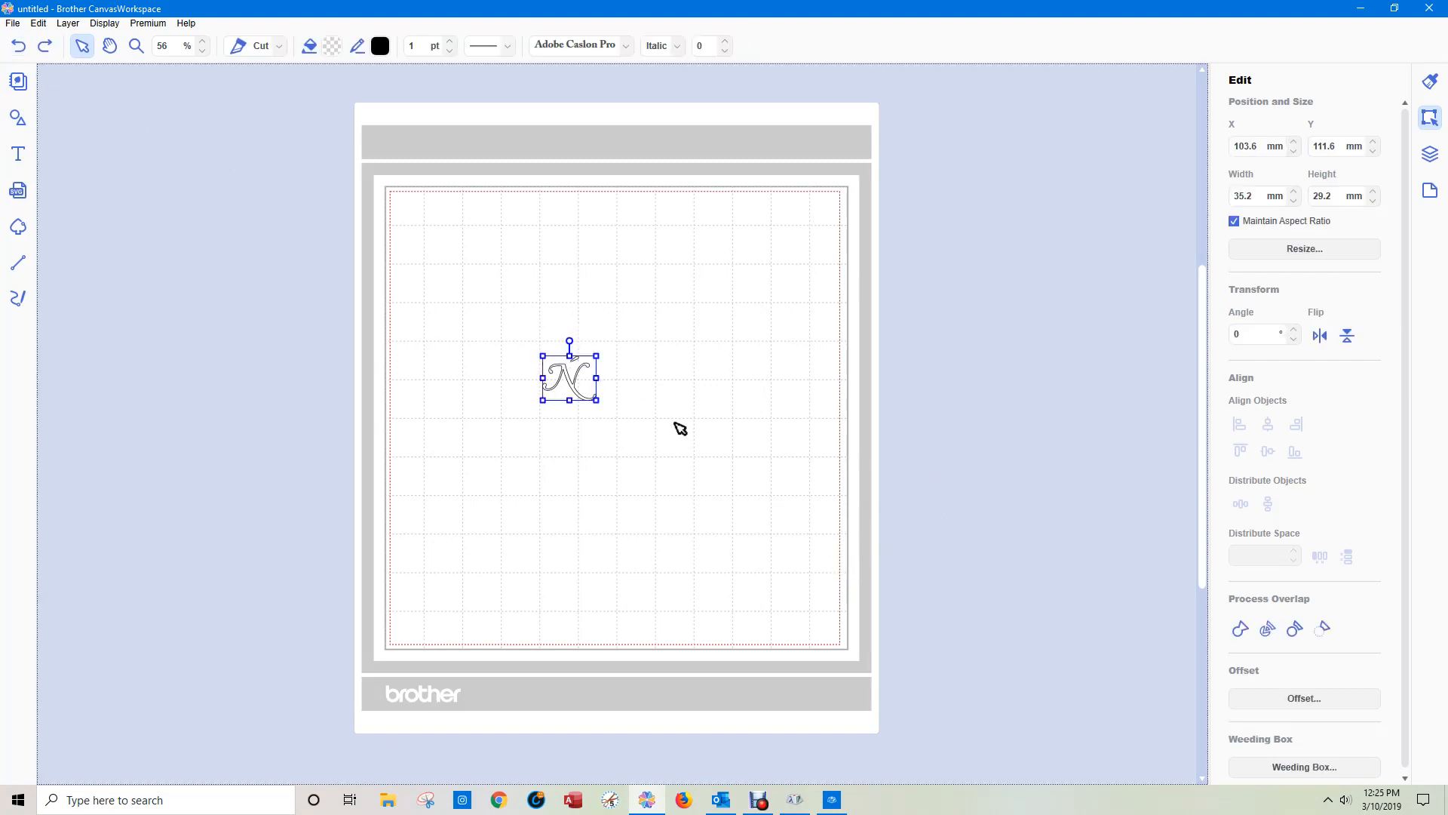
pyautogui.press('Delete')
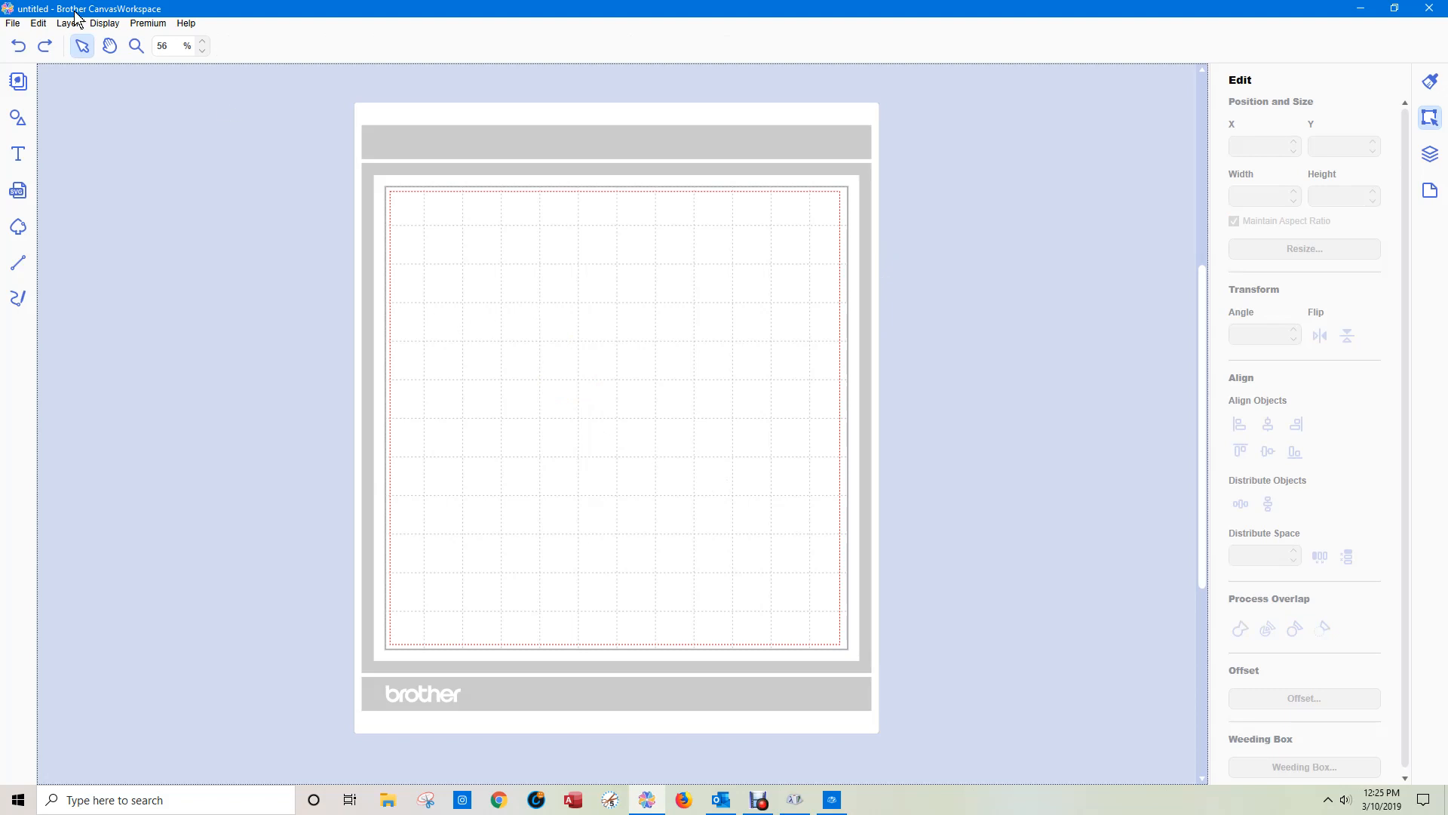
pyautogui.click(18, 154)
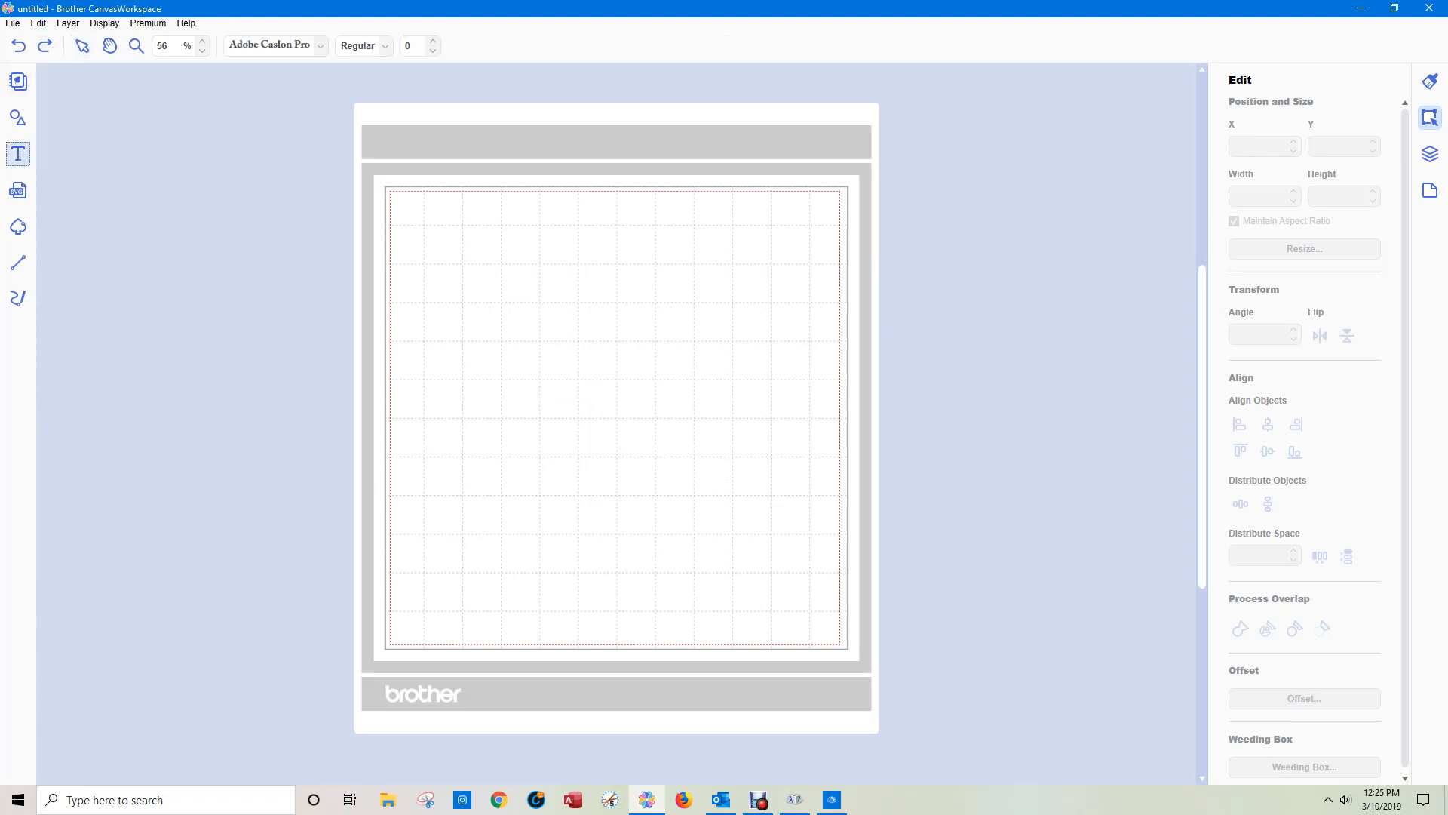
pyautogui.click(482, 318)
pyautogui.hotkey('ctrl', 'v')
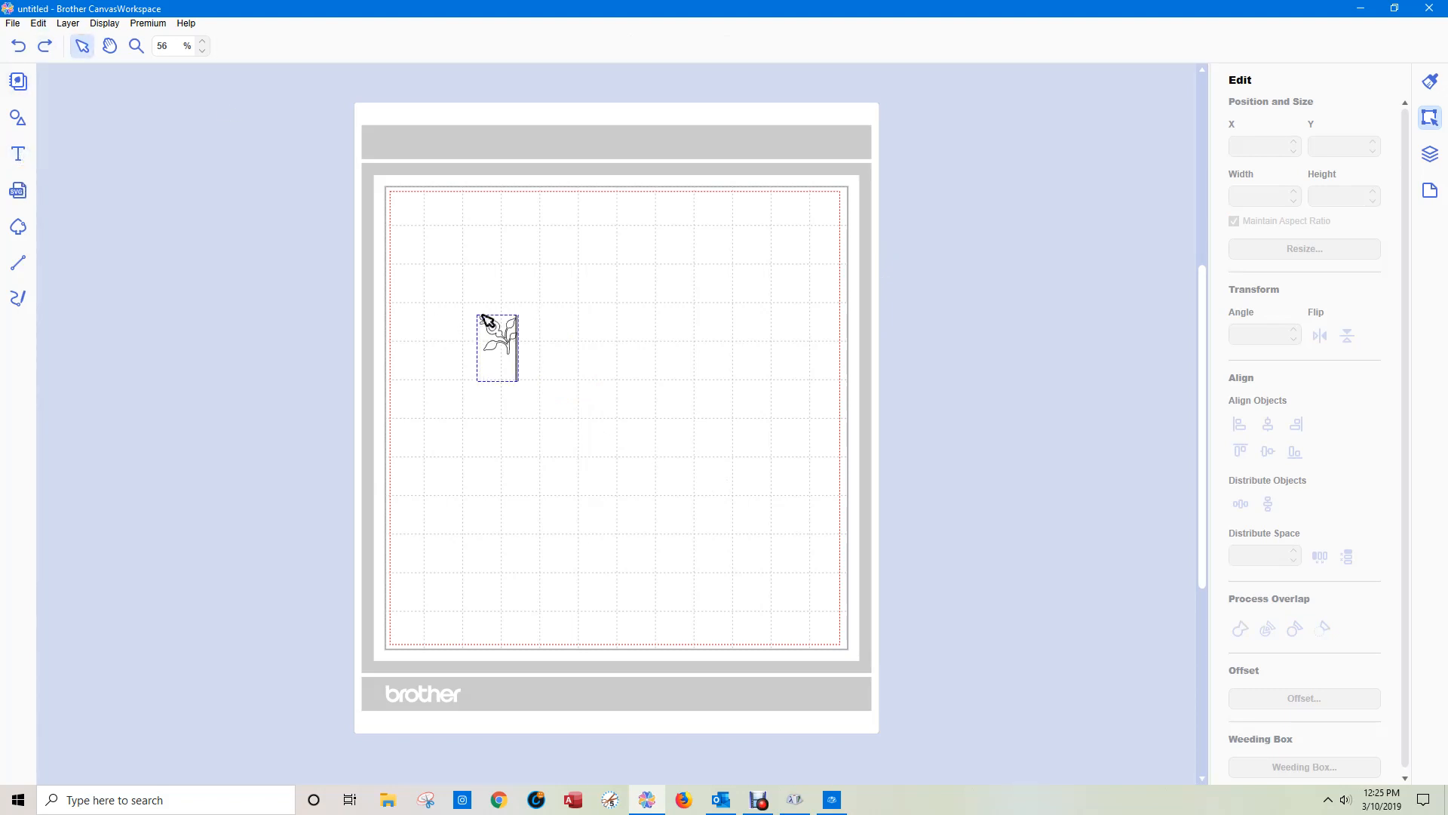
# Enlarge the flower glyph proportionally so it spans most of the mat, and deselect it
pyautogui.click(81, 46)
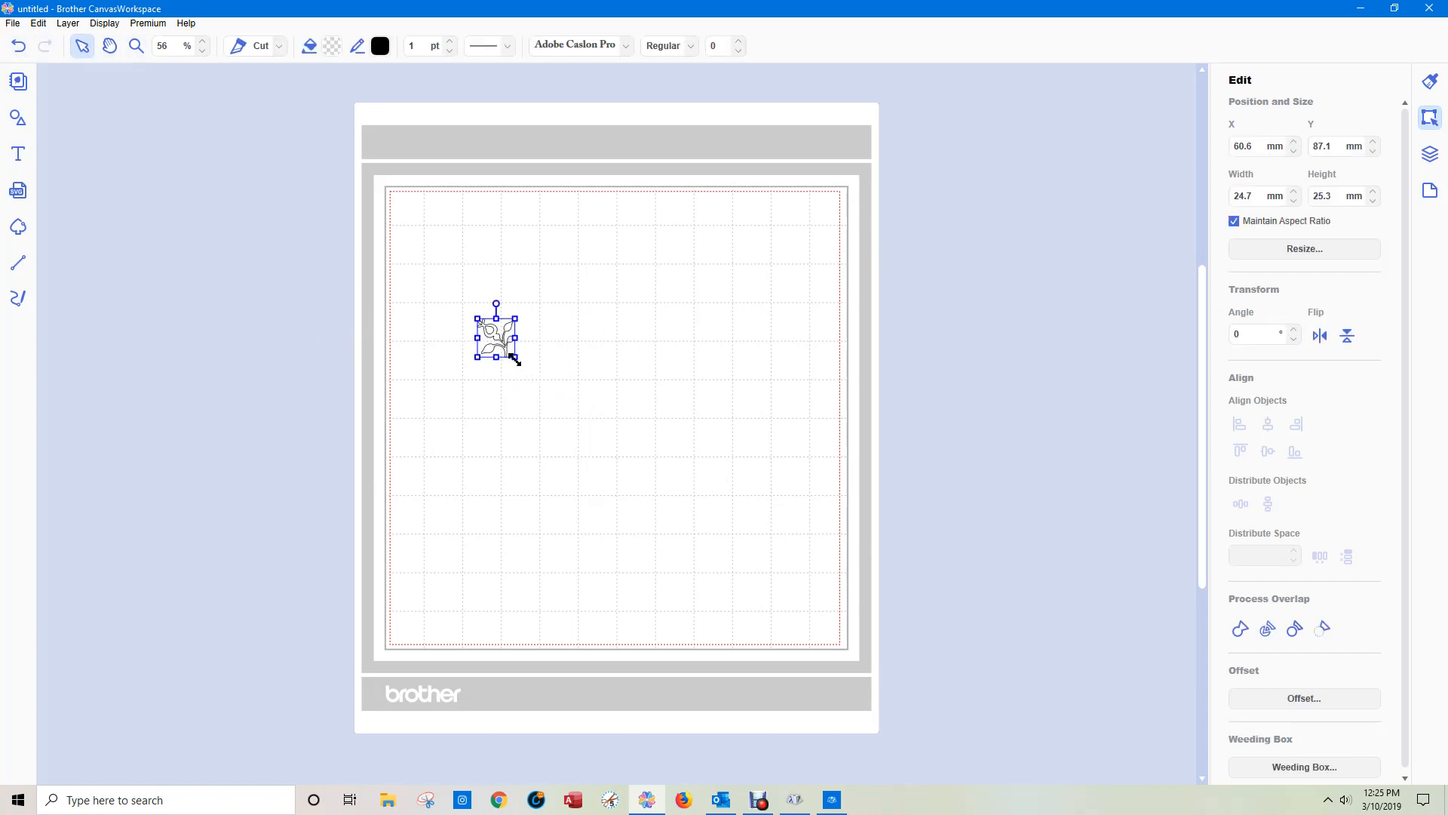
pyautogui.moveTo(515, 358); pyautogui.dragTo(766, 518)
pyautogui.click(1005, 430)
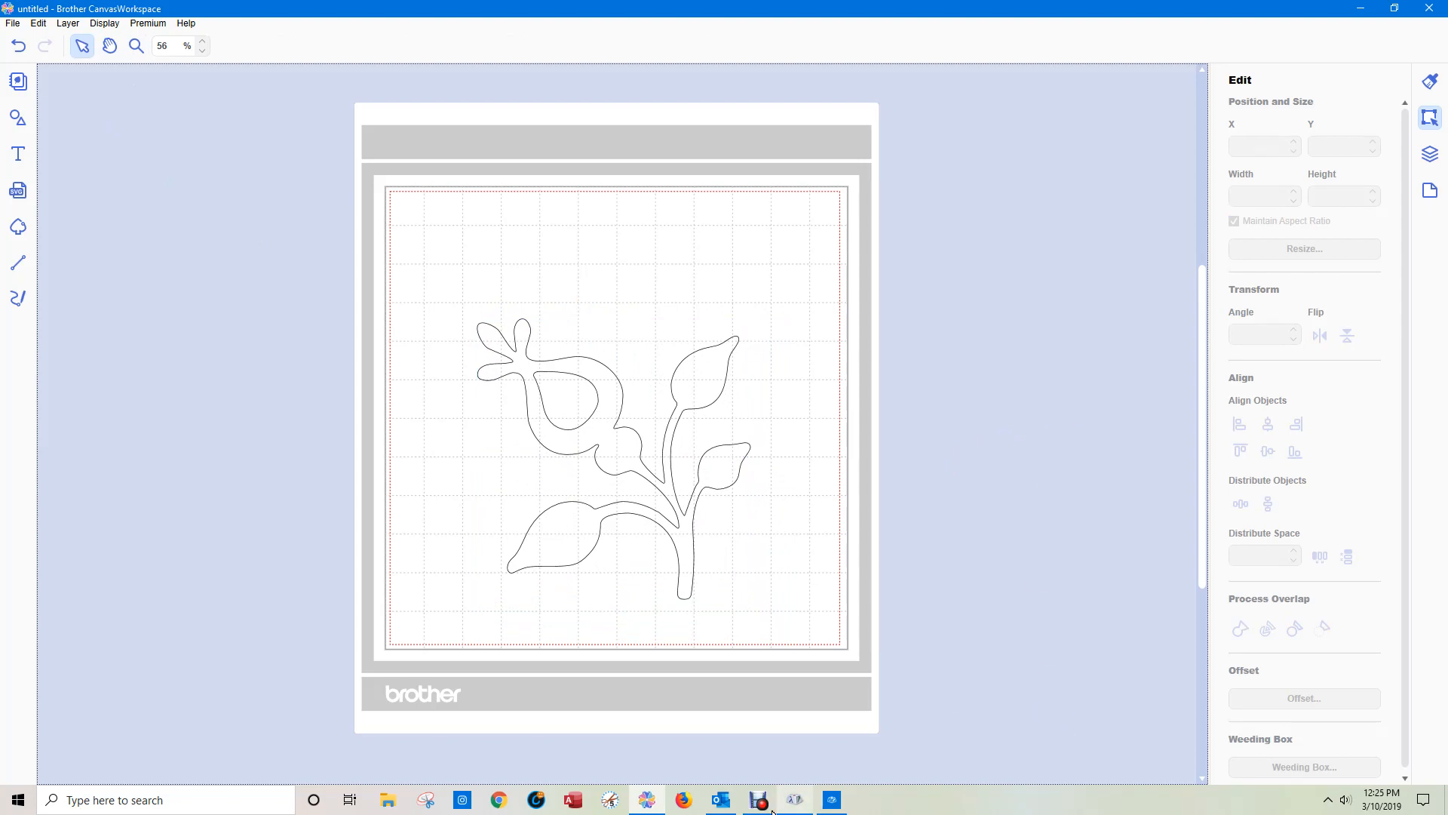
# Switch to Character Map and examine the character sets of the afanan and Adrenaline fonts, previewing afanan's right curly bracket
pyautogui.click(832, 801)
pyautogui.click(836, 804)
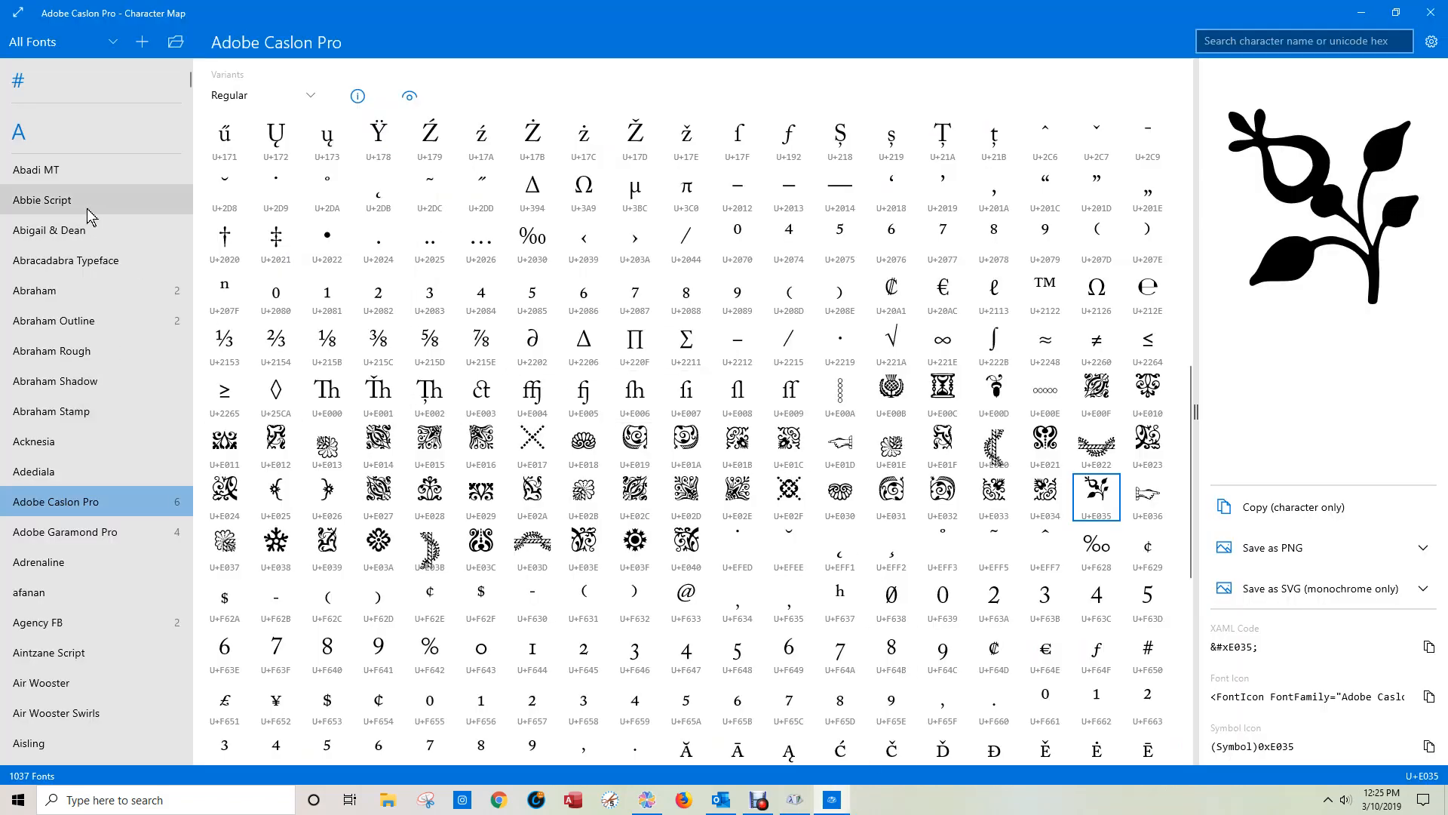
pyautogui.scroll(-2, 94, 218)
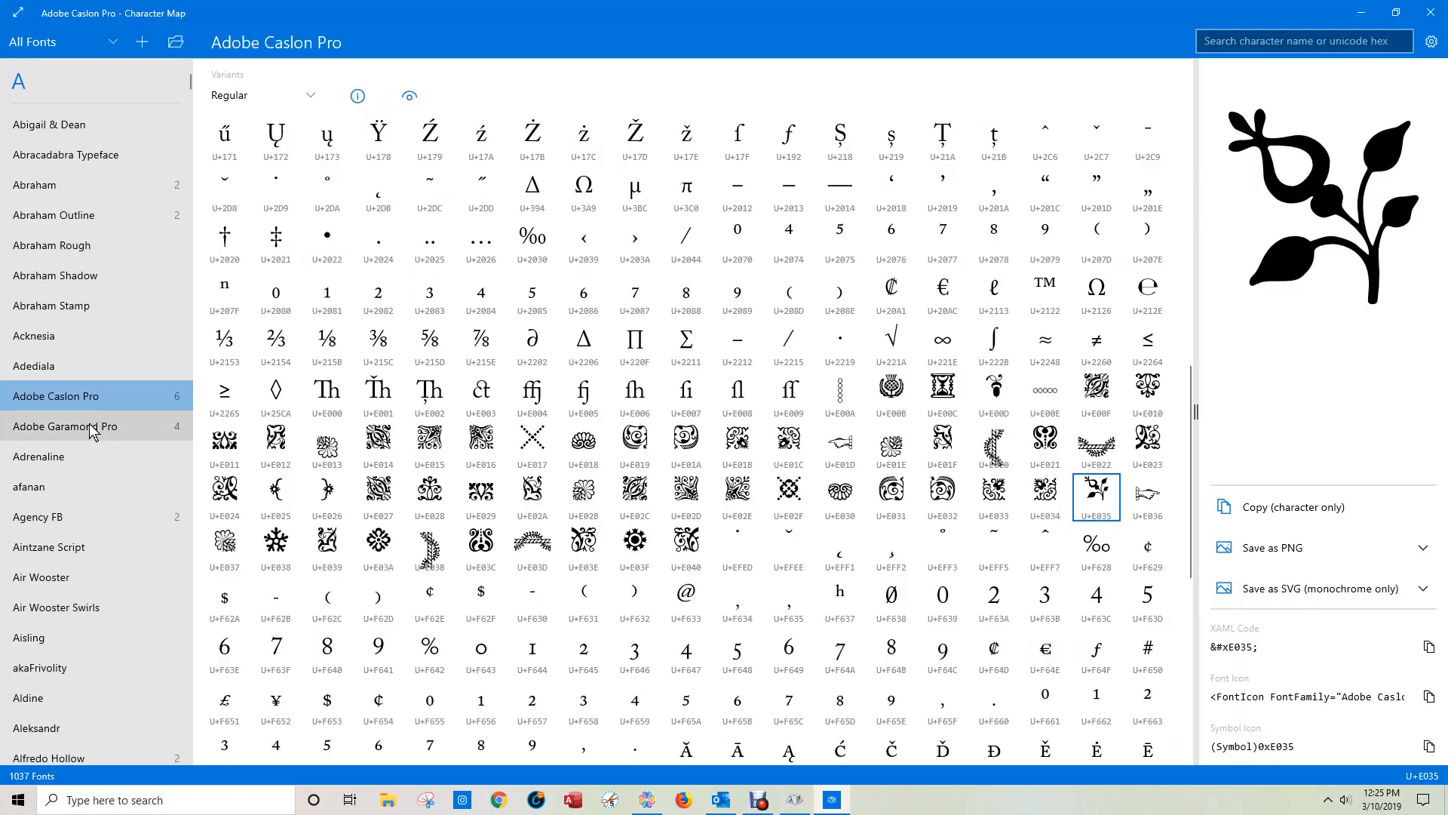
pyautogui.click(79, 488)
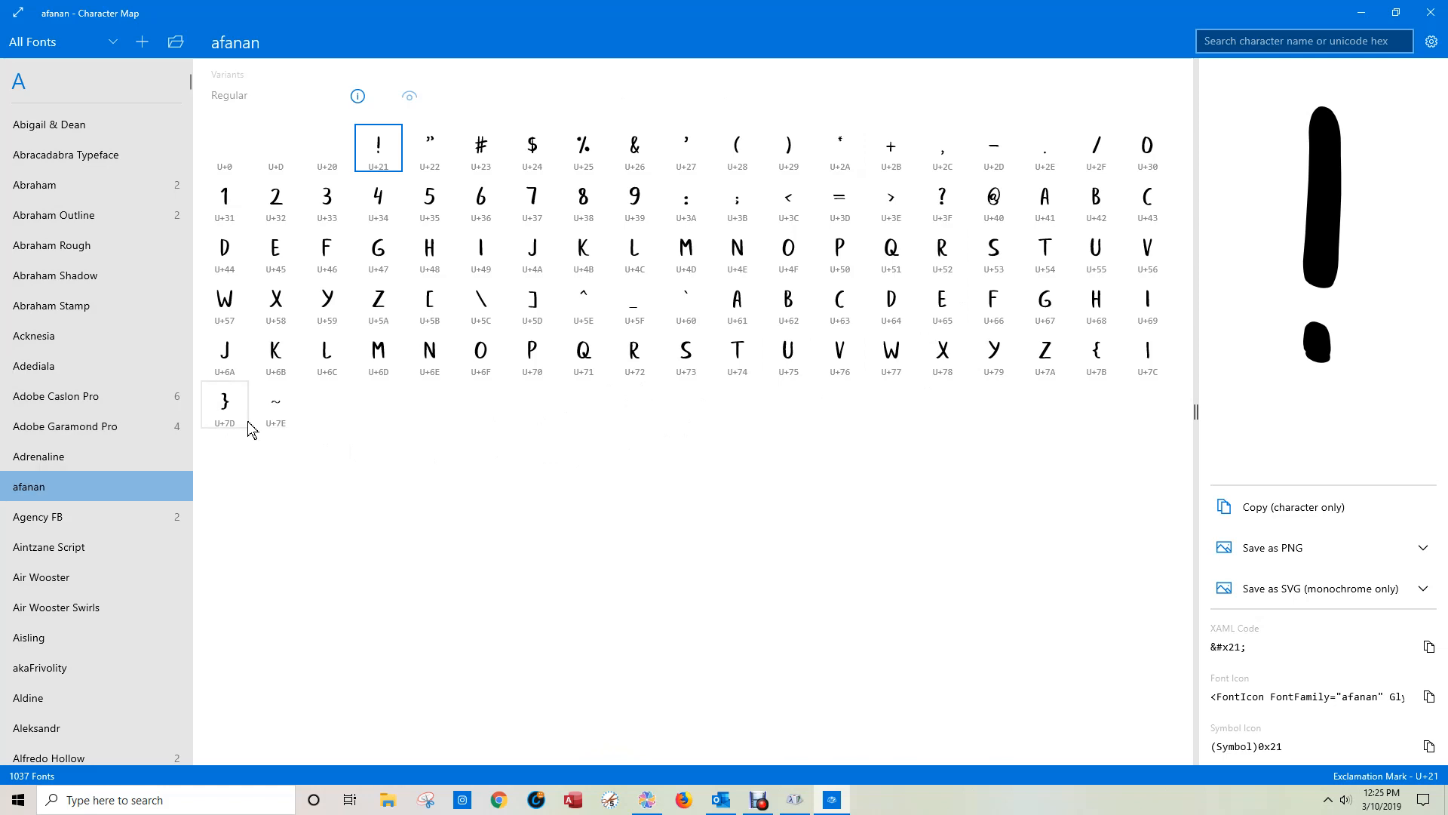
pyautogui.click(215, 398)
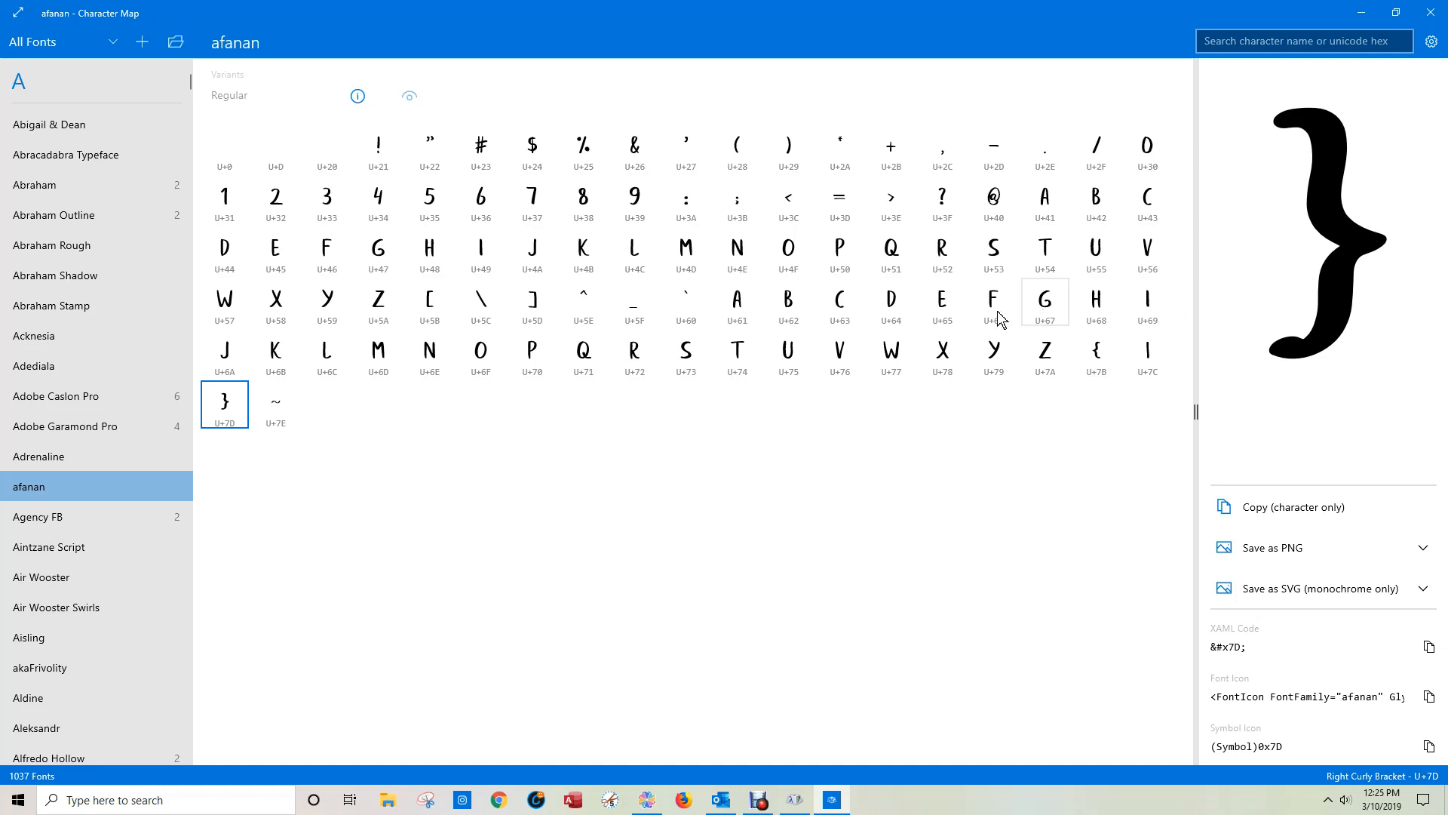
pyautogui.click(67, 457)
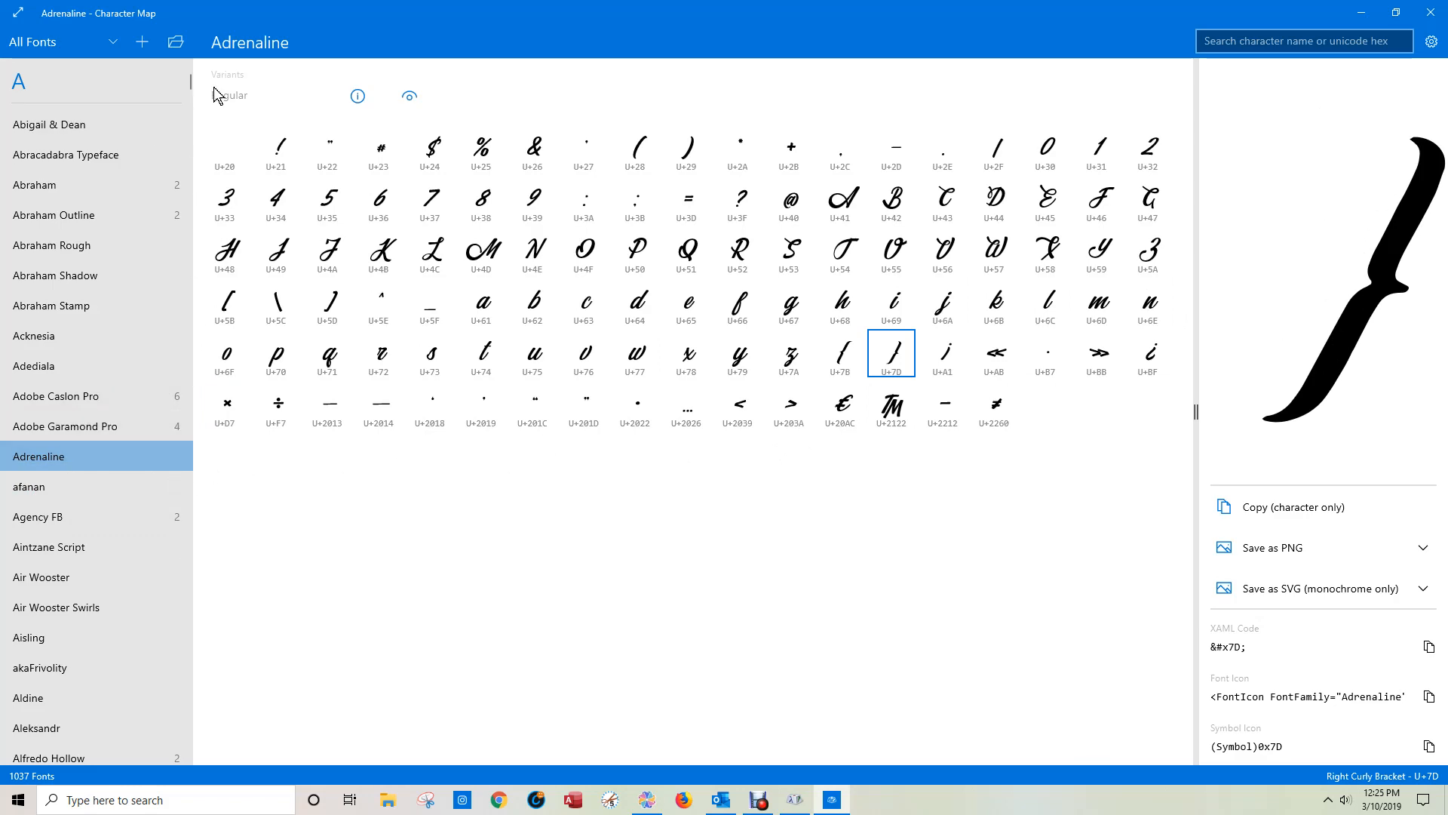
# Examine the character sets of the Candy and Caringin Swashes Catchword fonts
pyautogui.moveTo(188, 91); pyautogui.dragTo(193, 221)
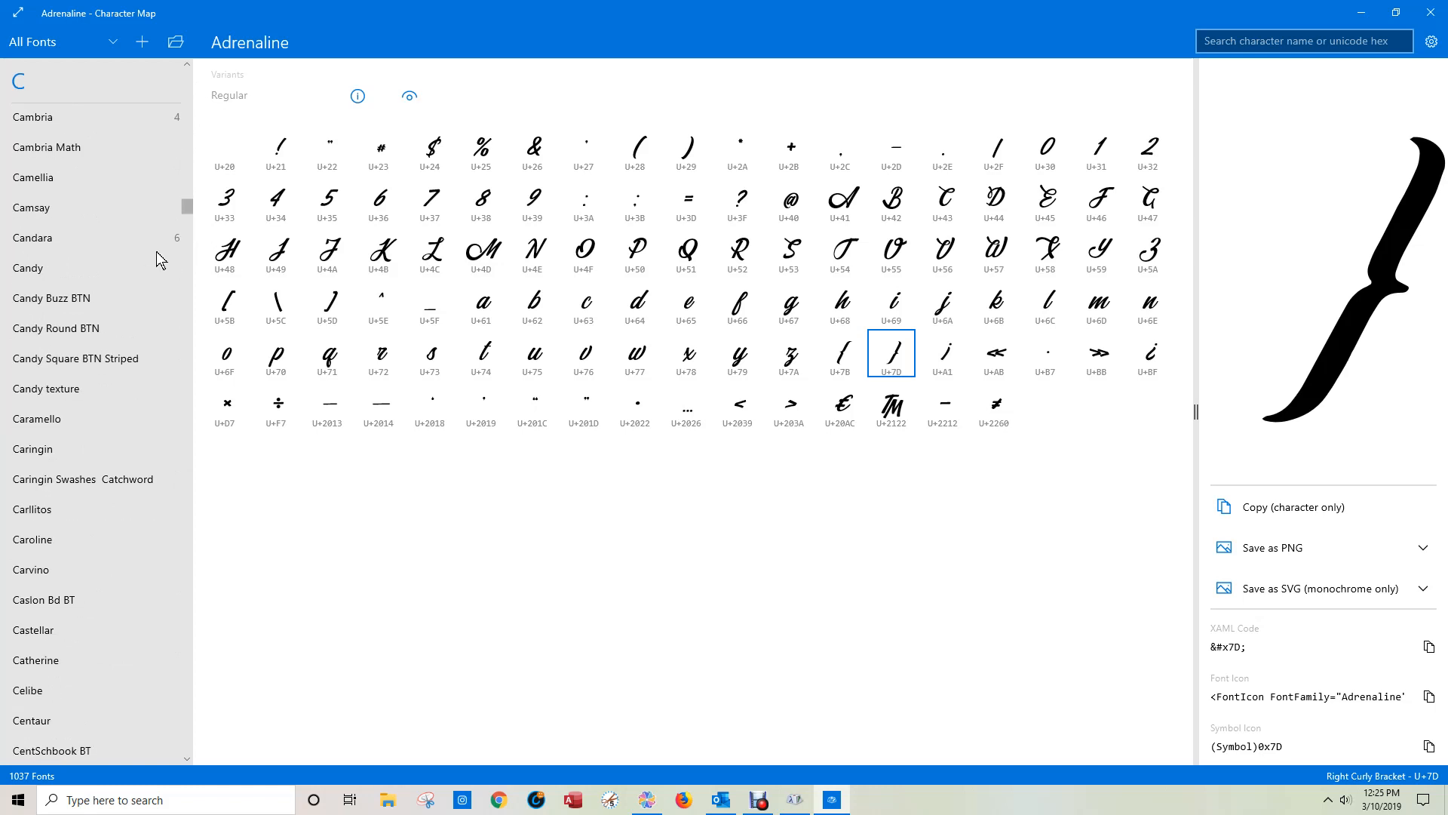
pyautogui.click(53, 267)
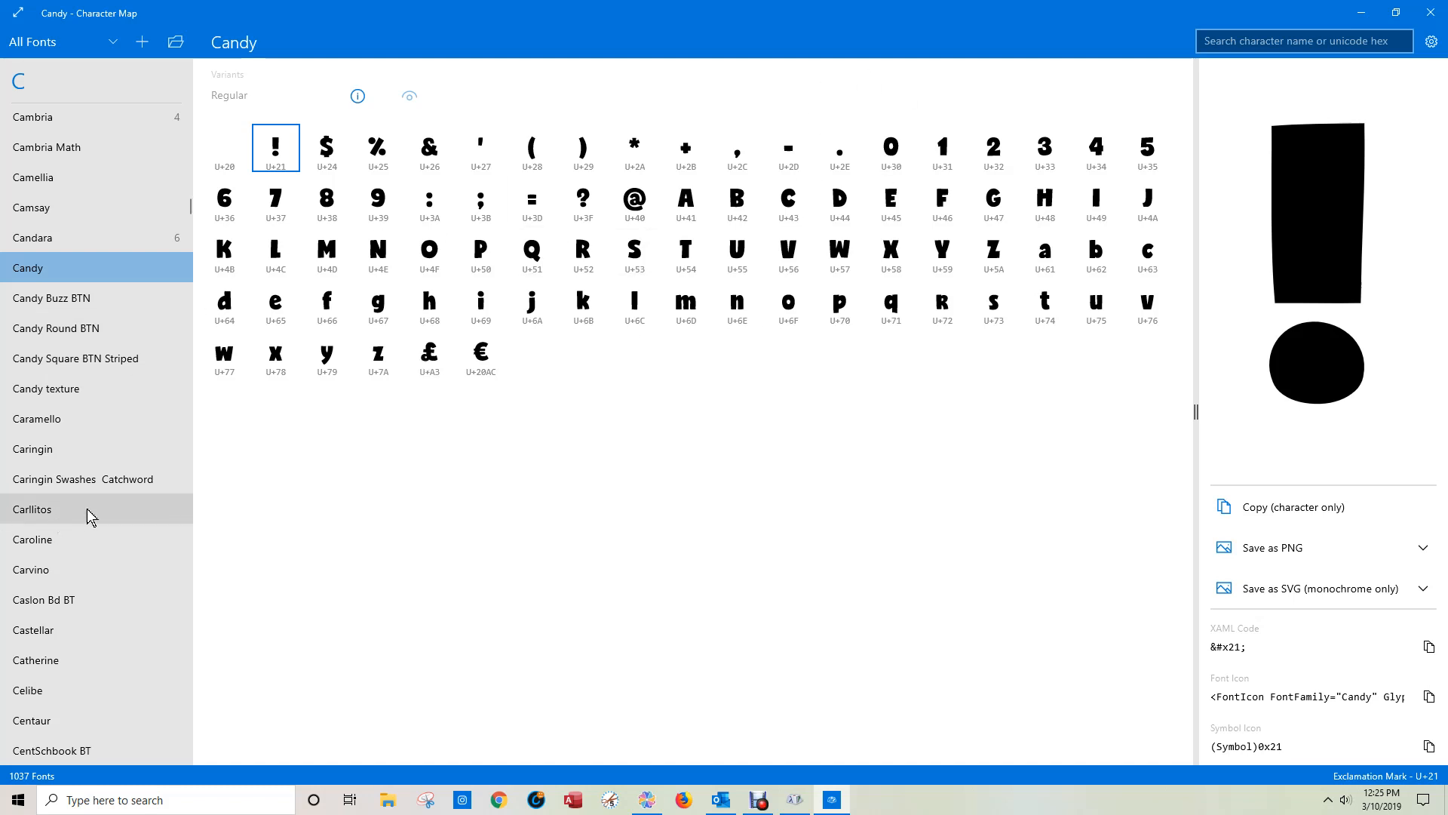
pyautogui.click(114, 478)
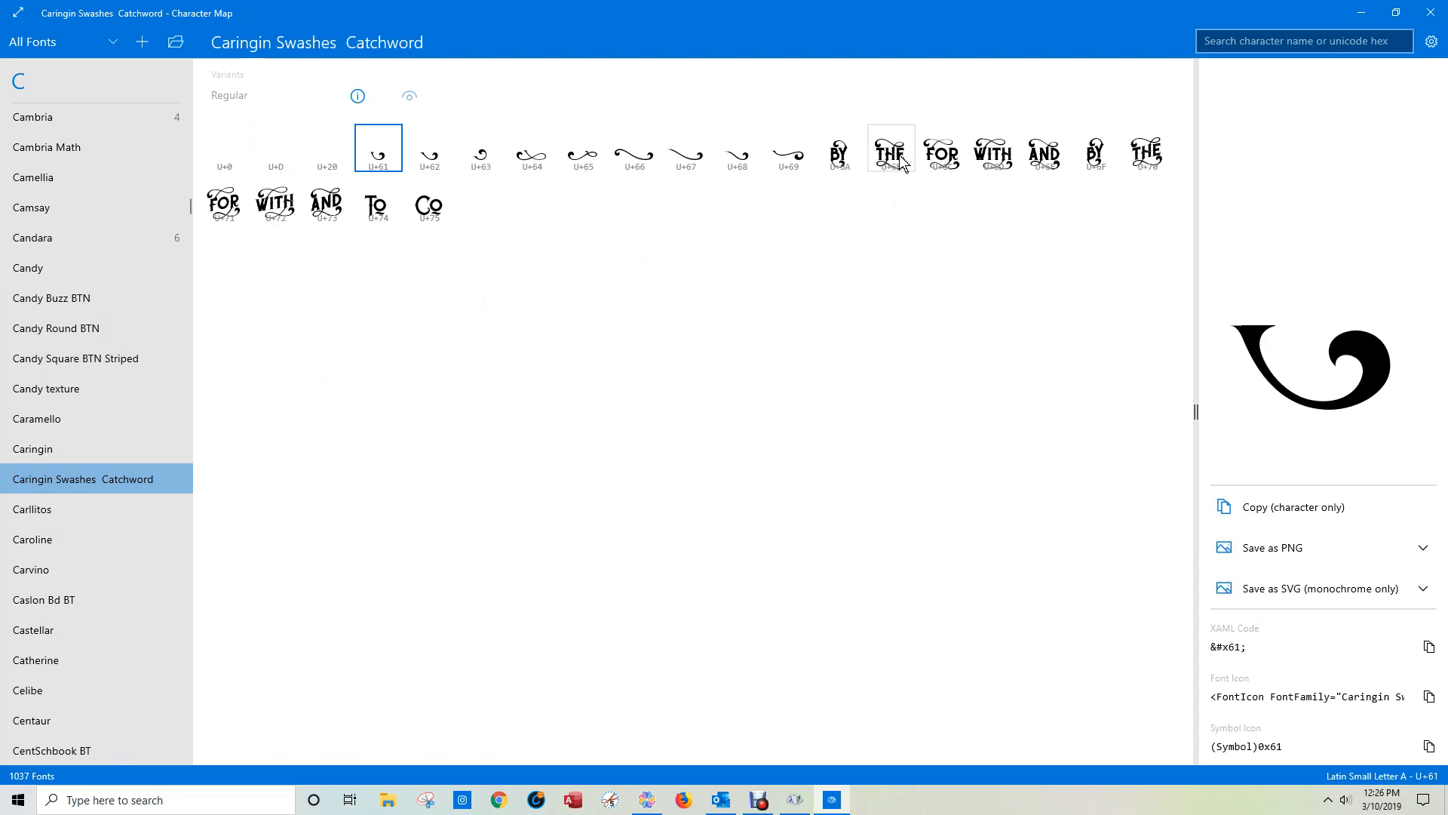
# Copy the decorative AND glyph from Caringin Swashes Catchword and switch to CanvasWorkspace
pyautogui.click(1035, 156)
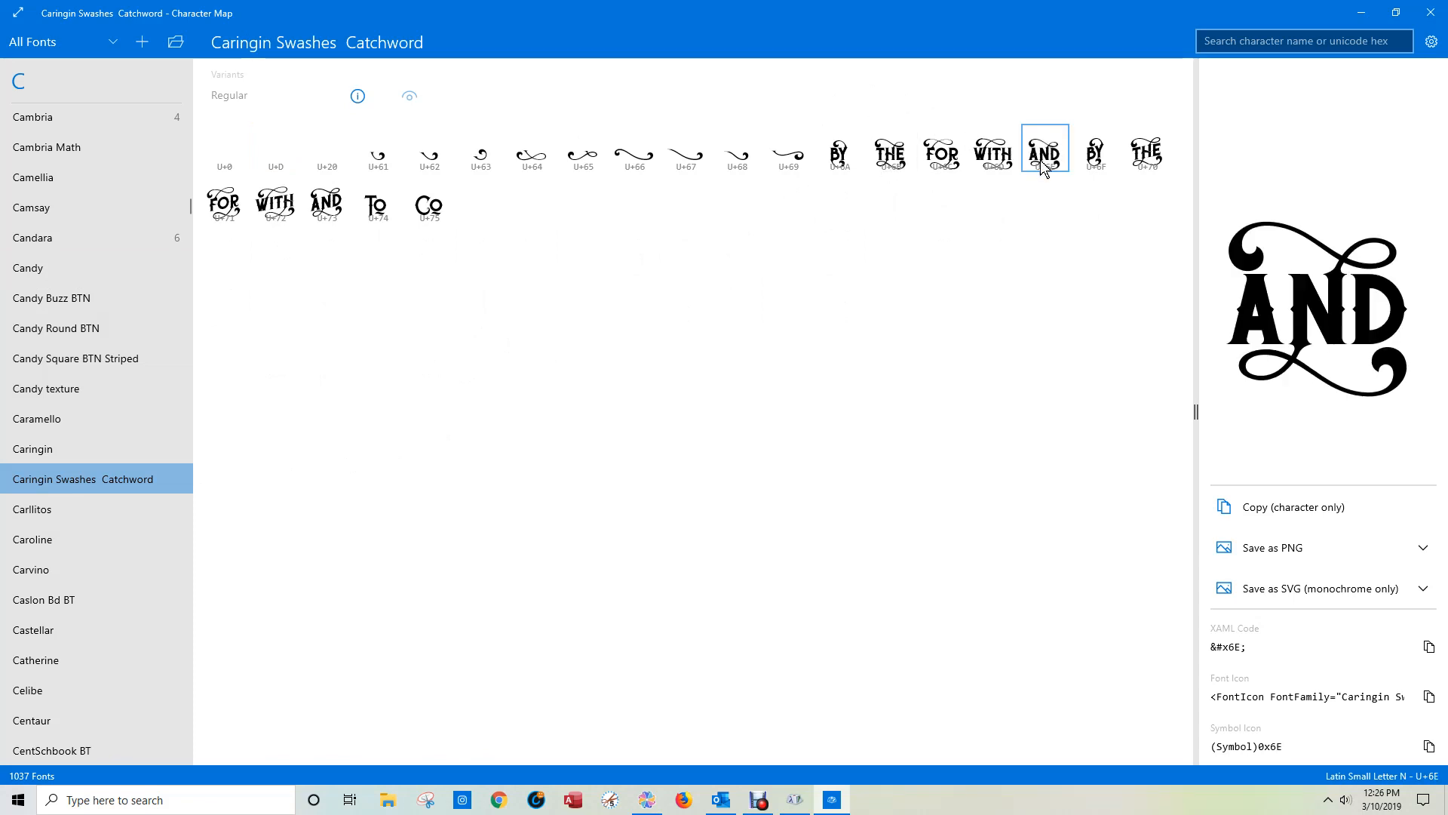
pyautogui.click(1294, 510)
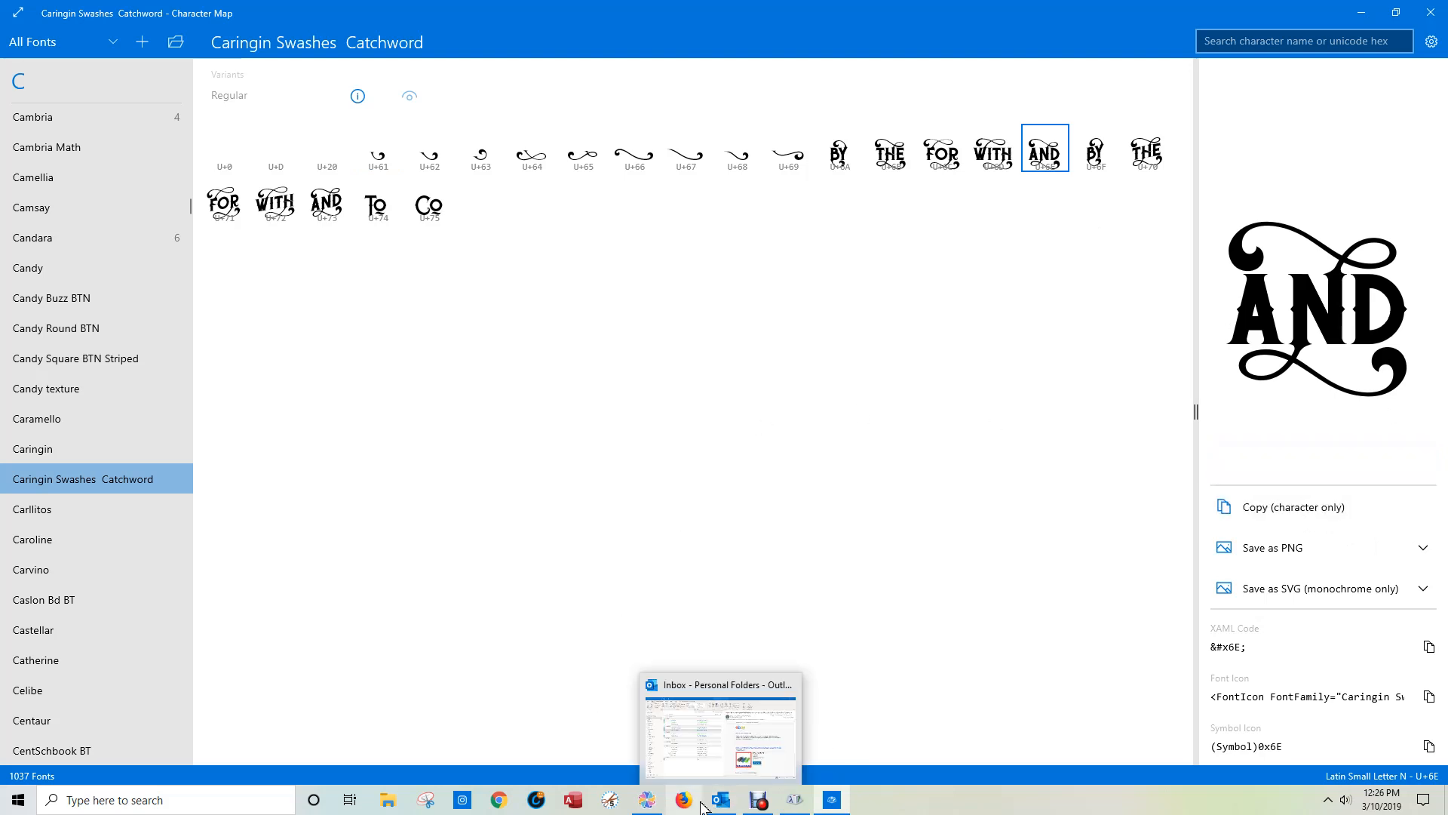
pyautogui.click(647, 801)
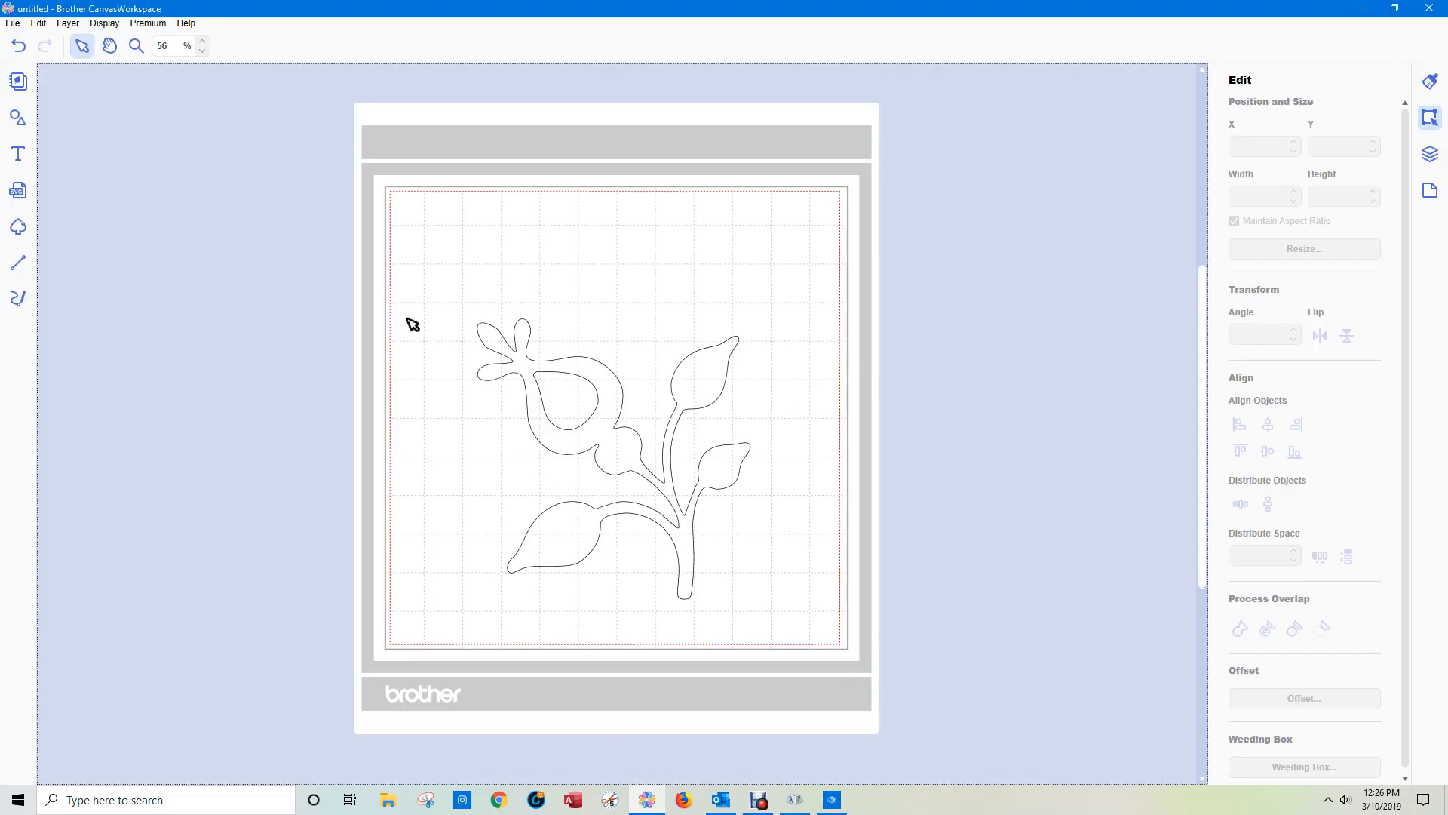
# Start a new text object and set its font to Caringin Swashes Catchword
pyautogui.click(18, 154)
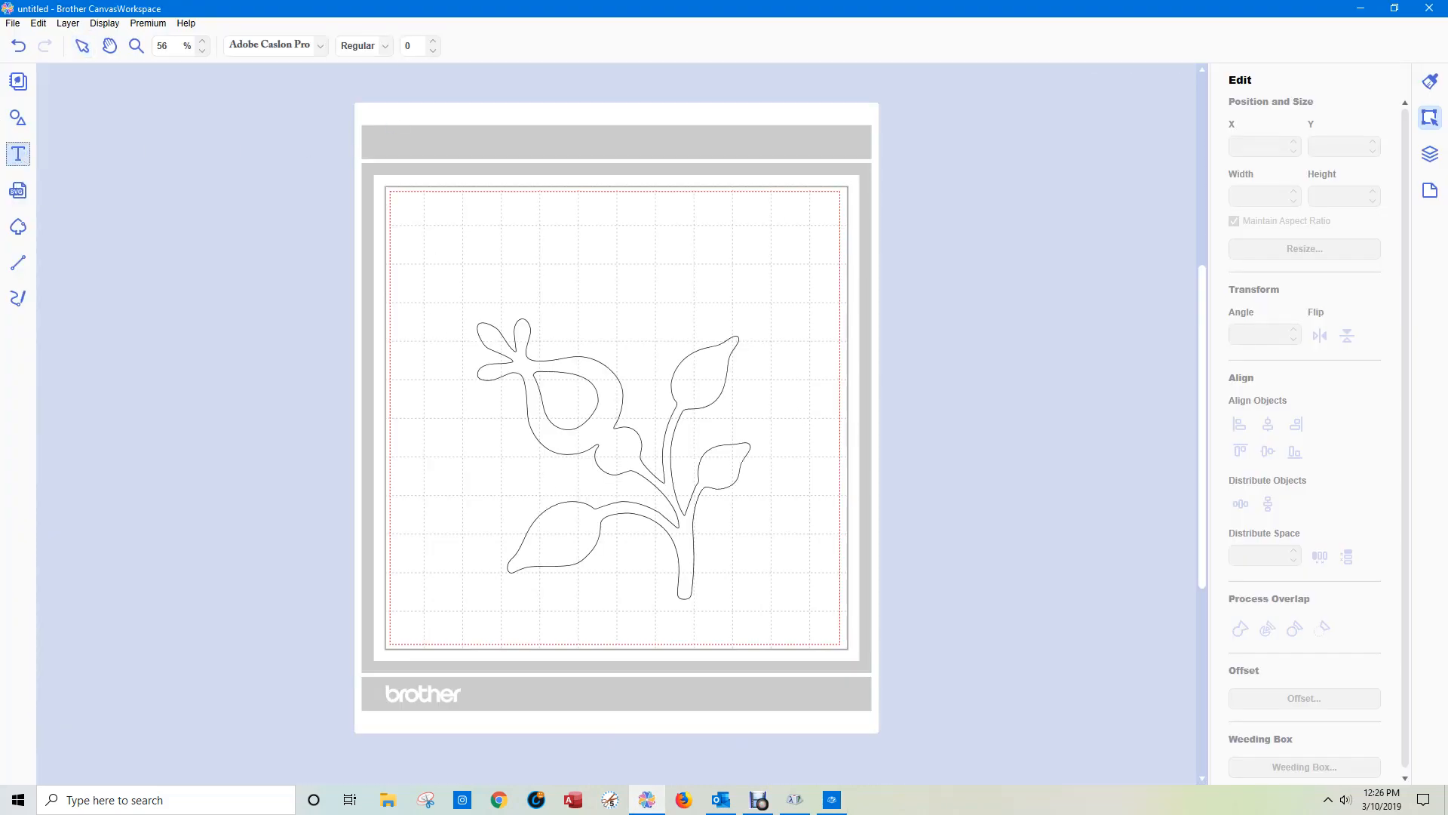
pyautogui.click(322, 46)
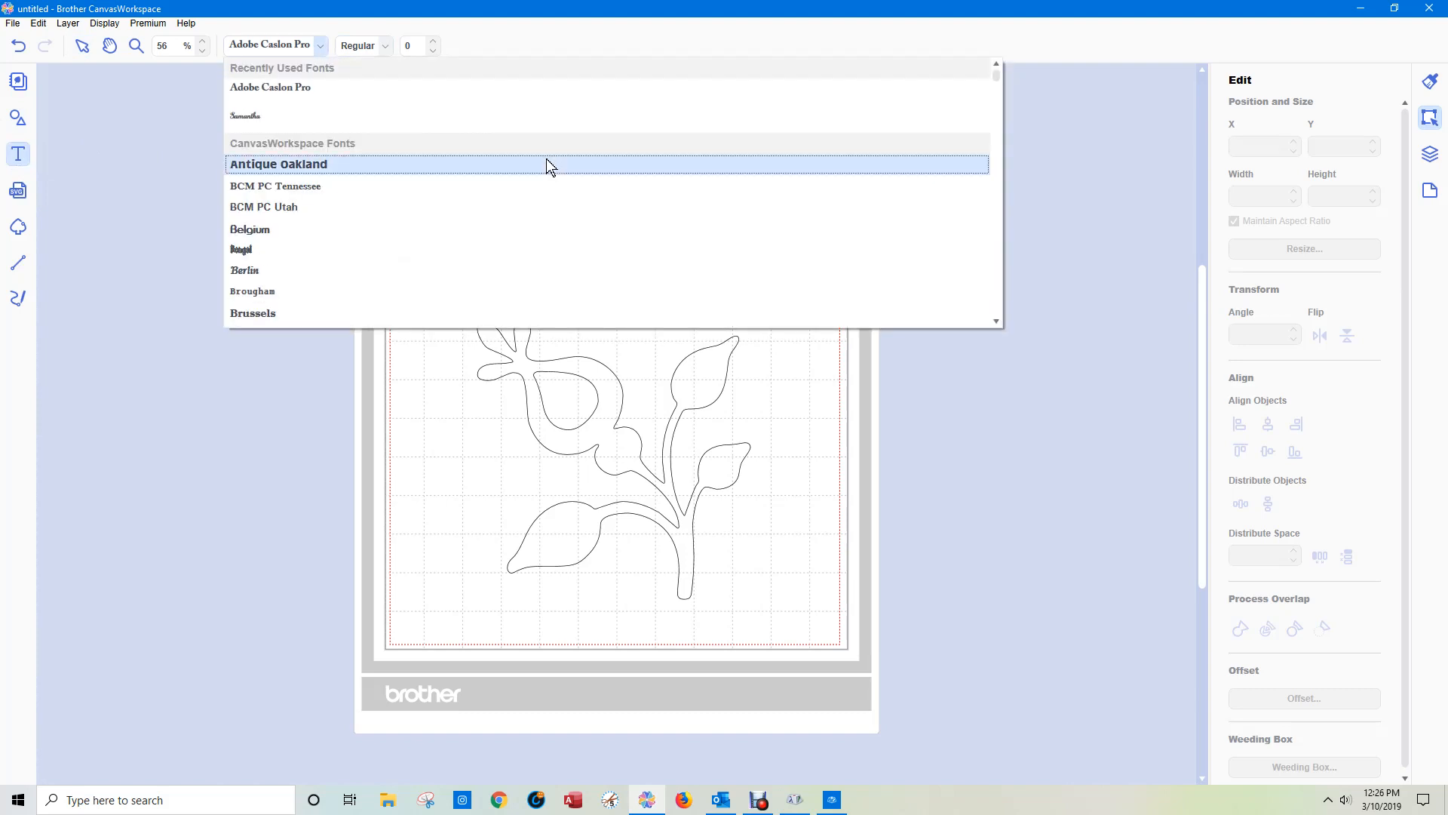
pyautogui.scroll(-3, 543, 162)
pyautogui.scroll(-10, 540, 162)
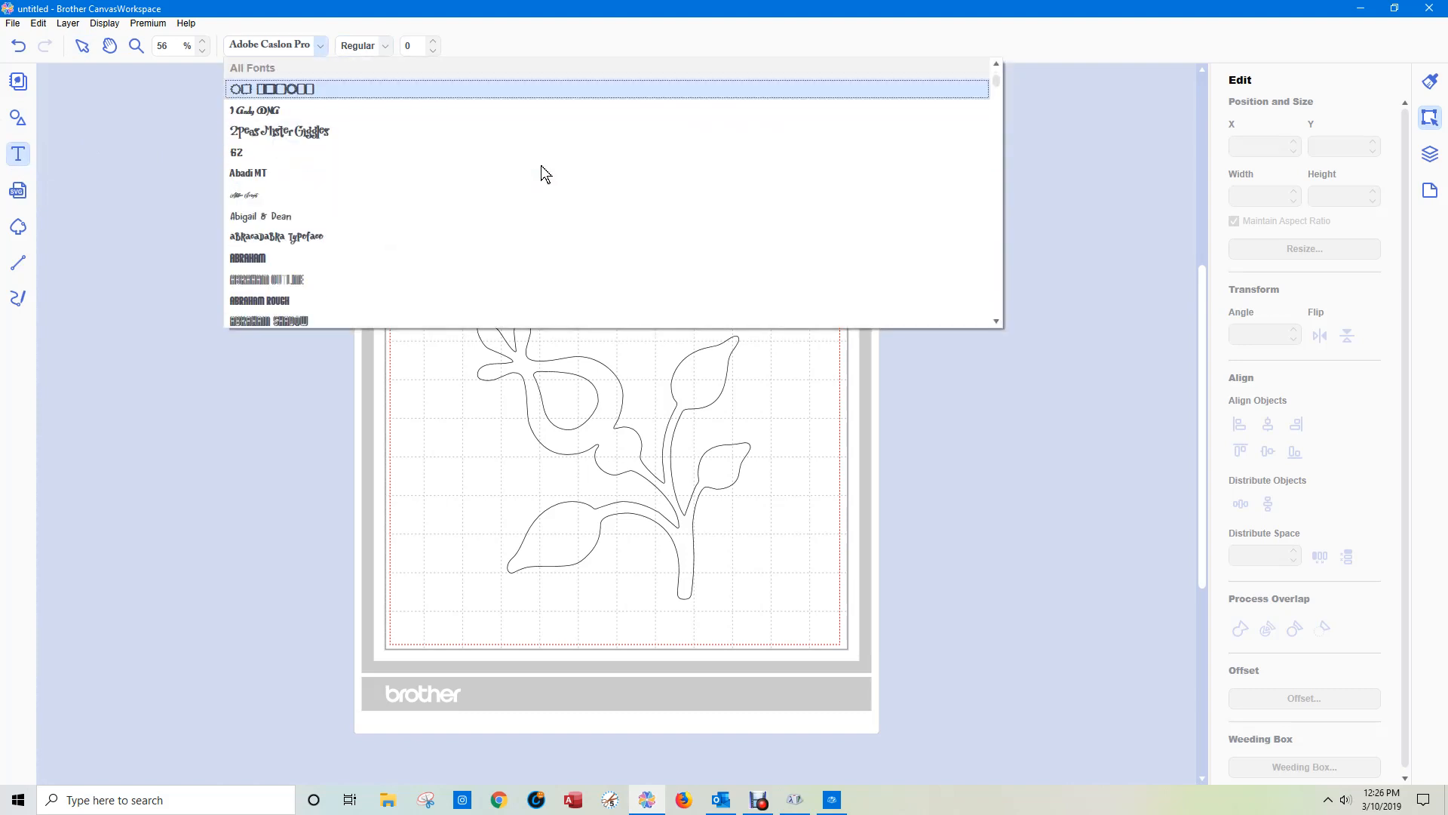
pyautogui.scroll(-10, 543, 163)
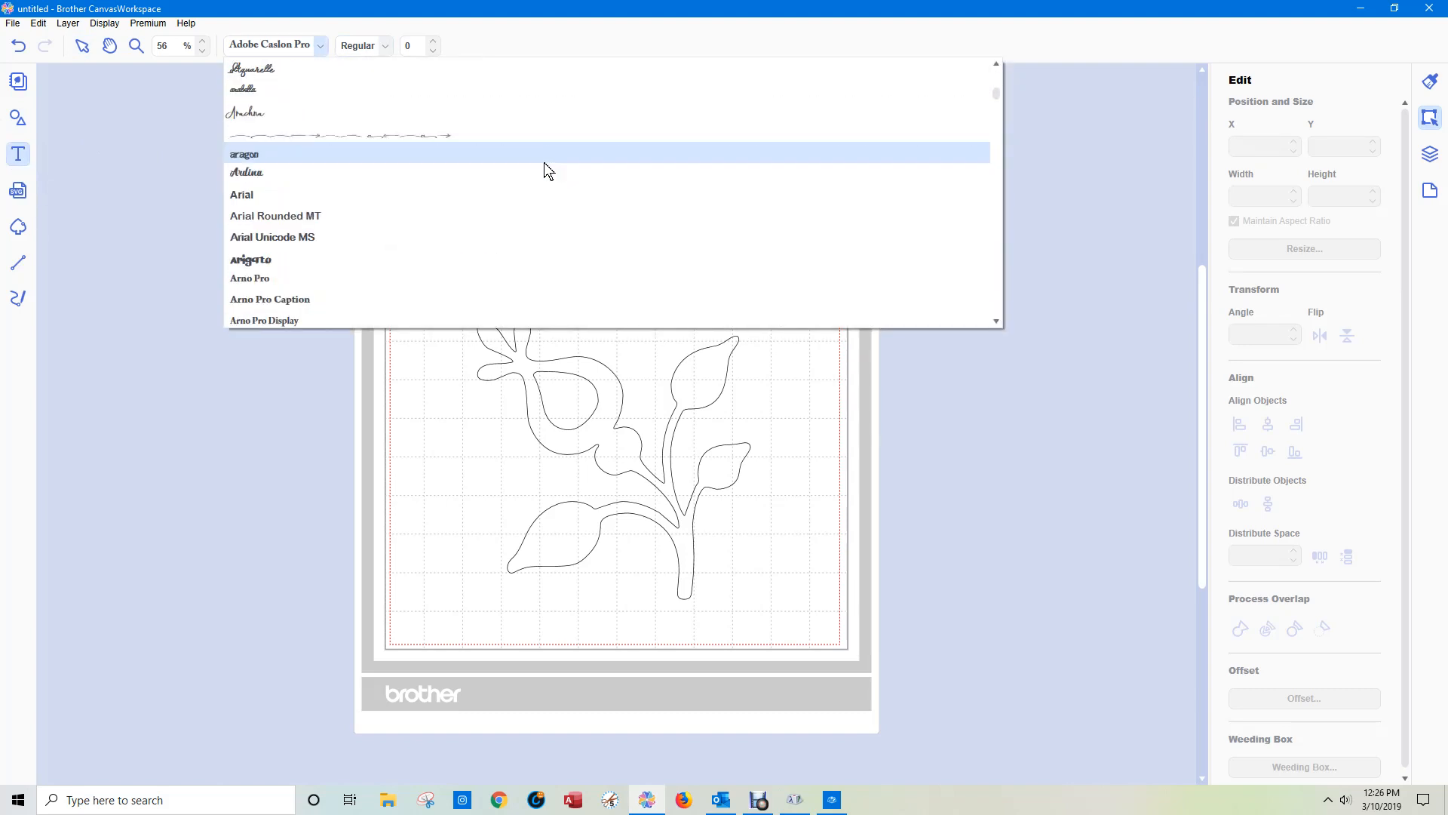
pyautogui.scroll(-10, 545, 162)
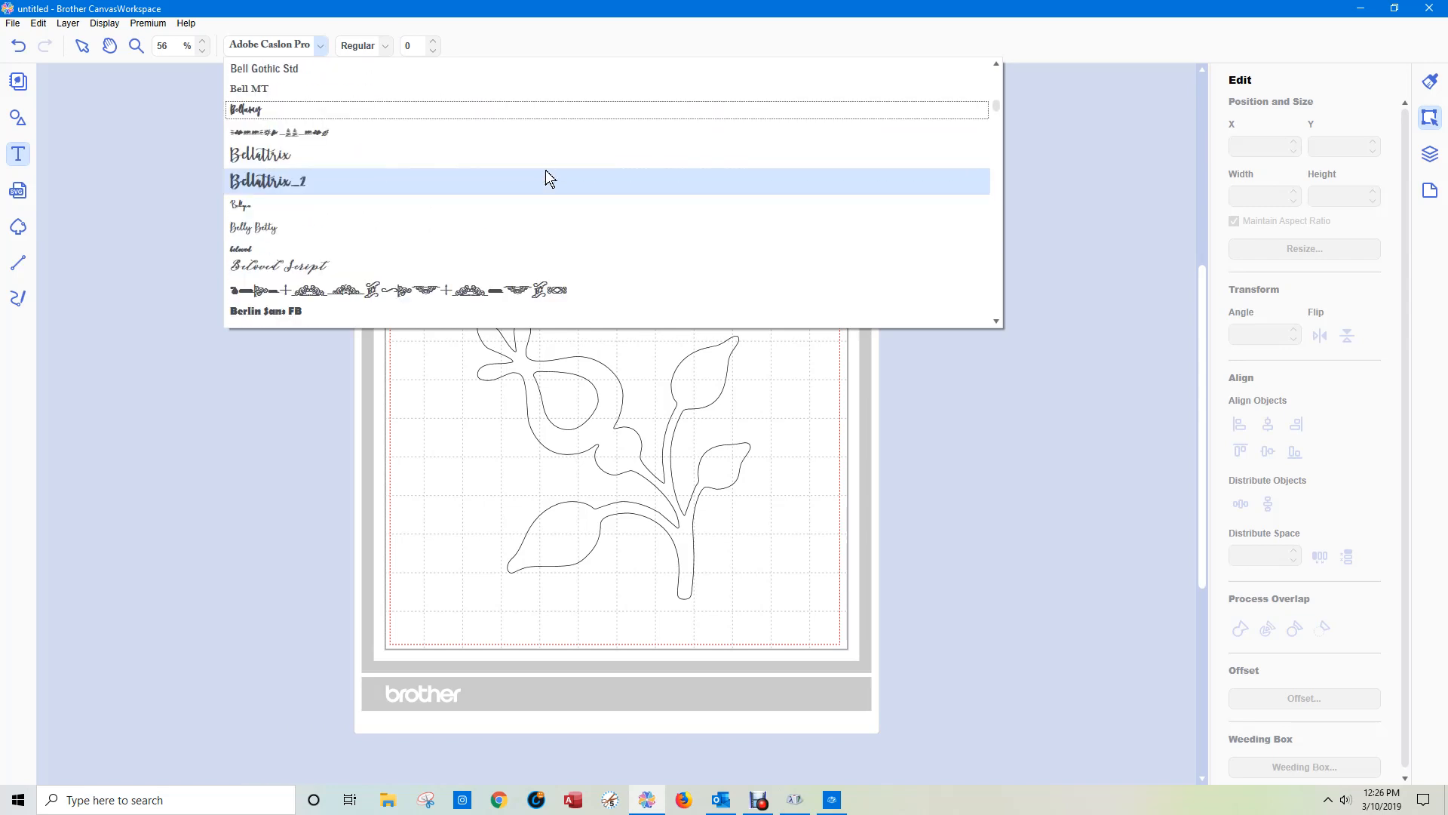
pyautogui.scroll(-8, 550, 163)
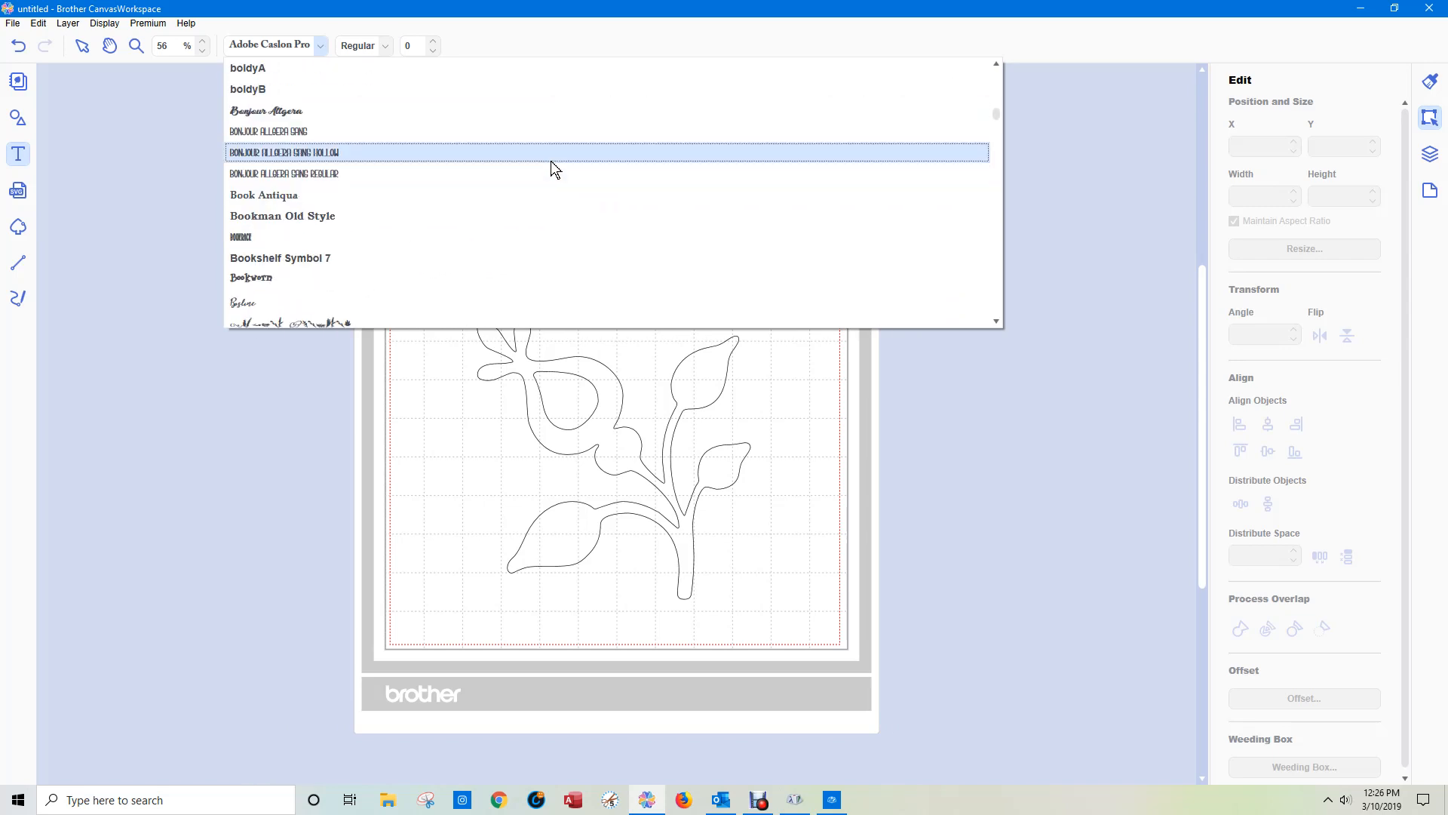
pyautogui.scroll(-10, 556, 181)
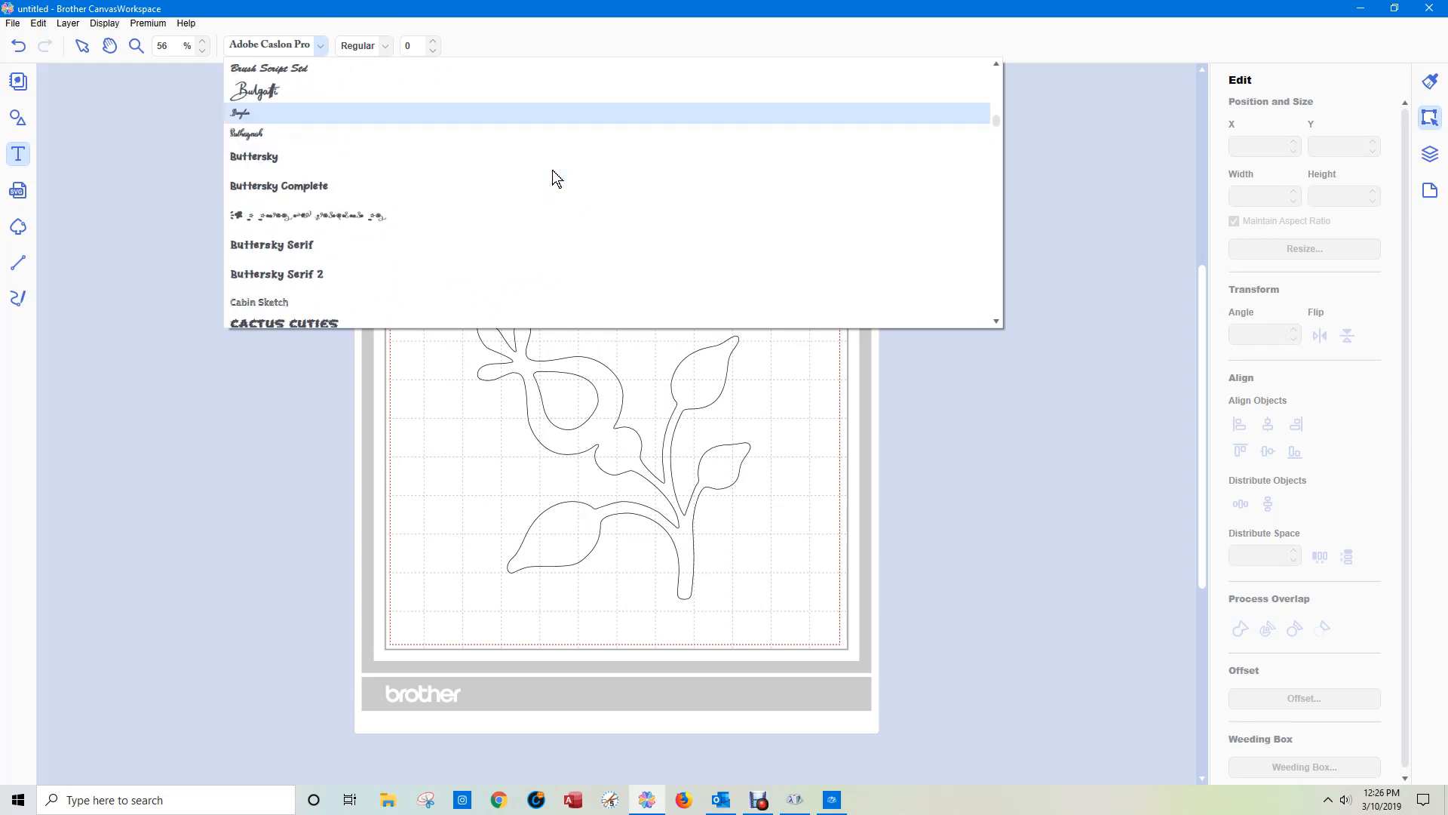
pyautogui.scroll(-9, 556, 178)
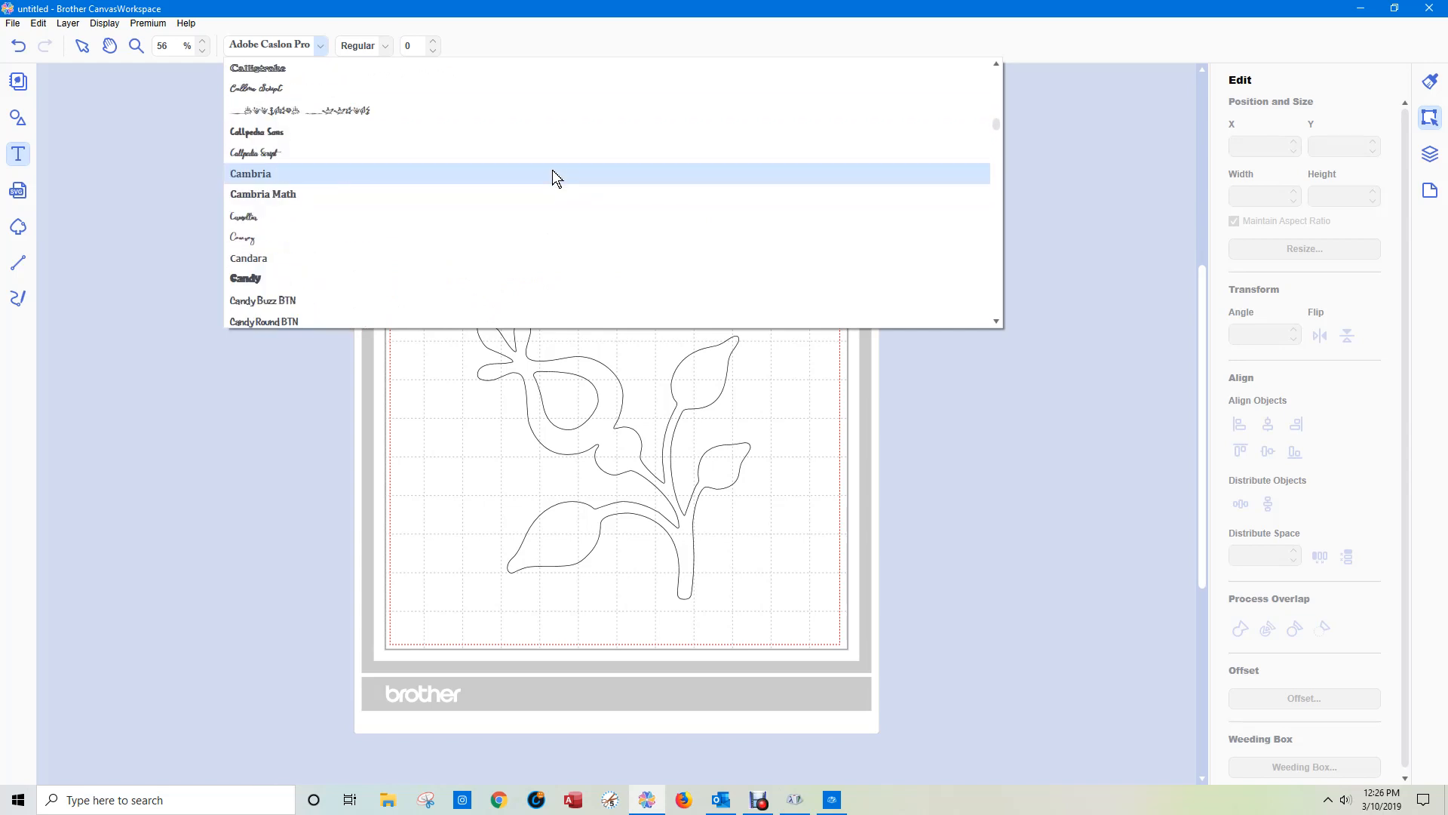
pyautogui.scroll(-3, 553, 178)
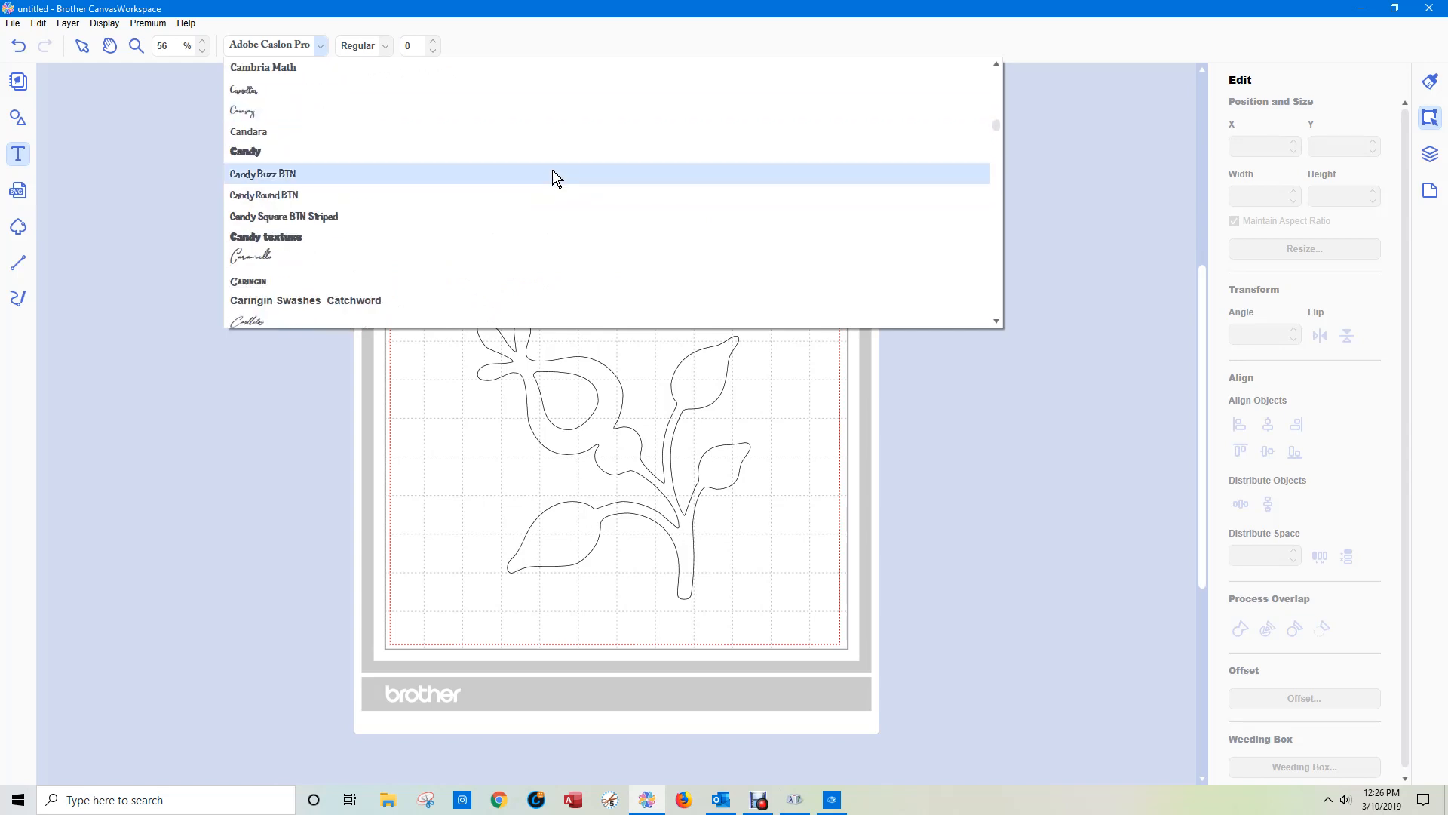
pyautogui.click(343, 303)
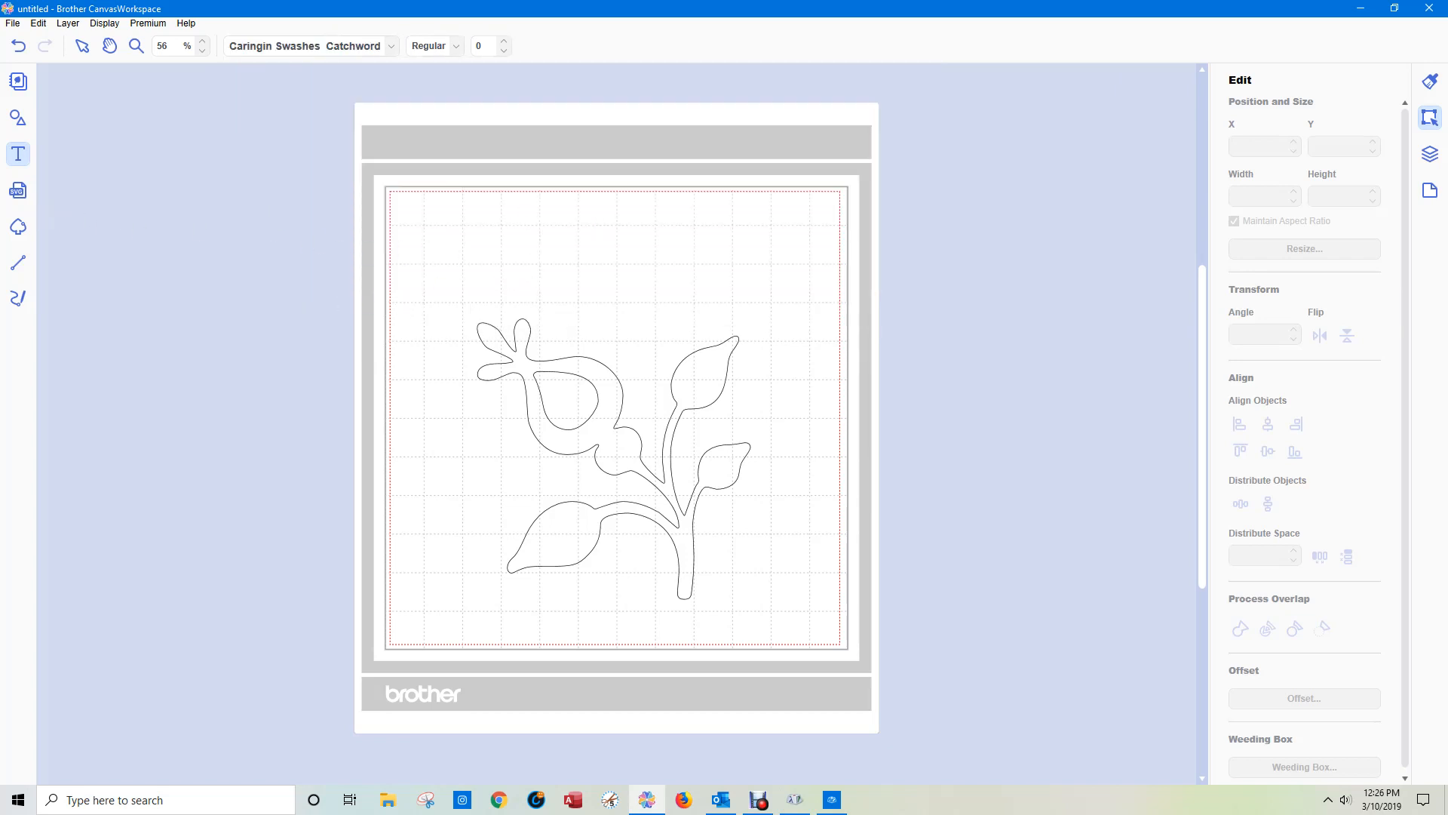
# Paste the AND glyph as text in the mat's upper-left area and enlarge it proportionally to about 152 mm wide
pyautogui.click(437, 253)
pyautogui.write('a')
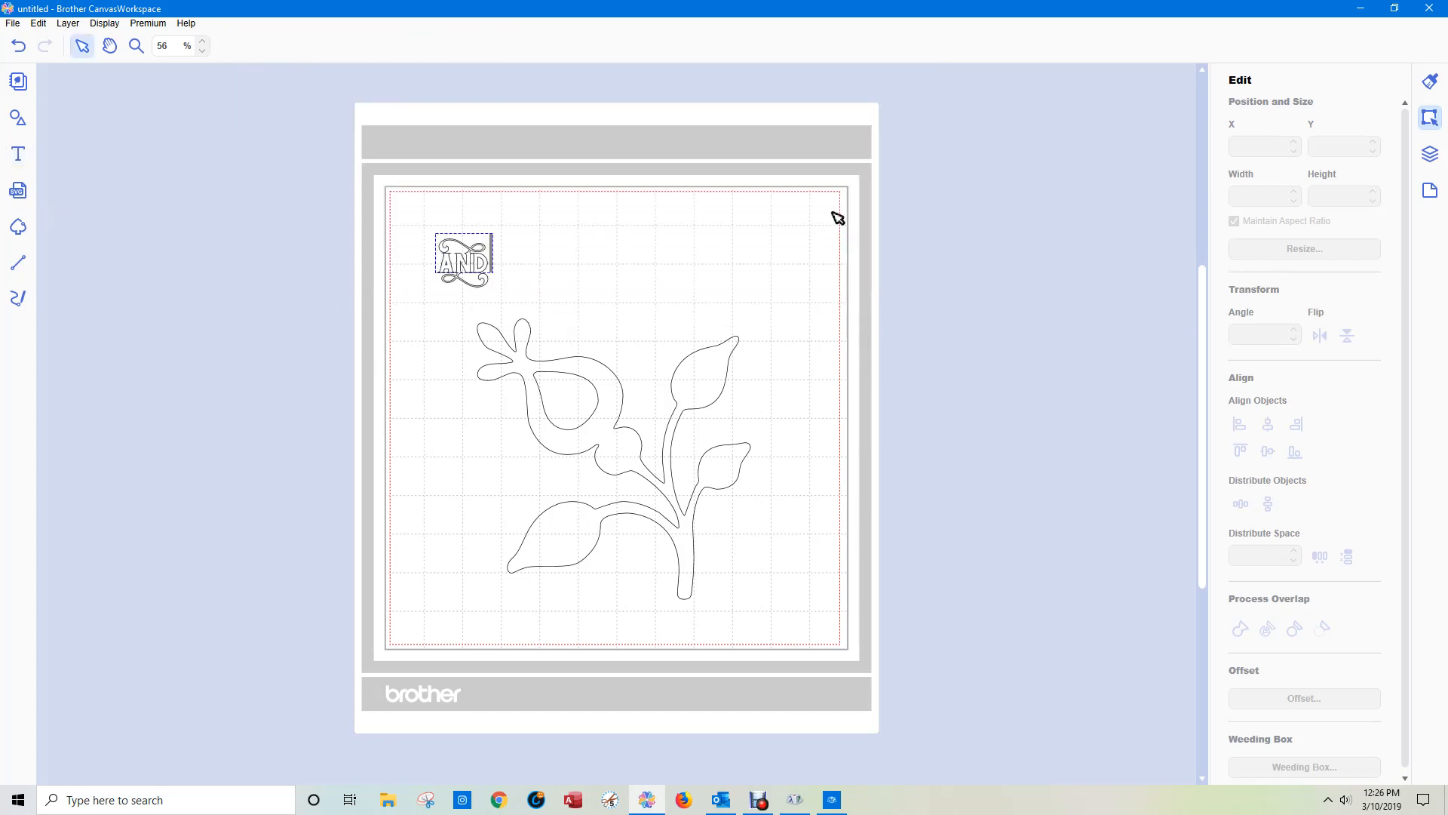
pyautogui.click(396, 221)
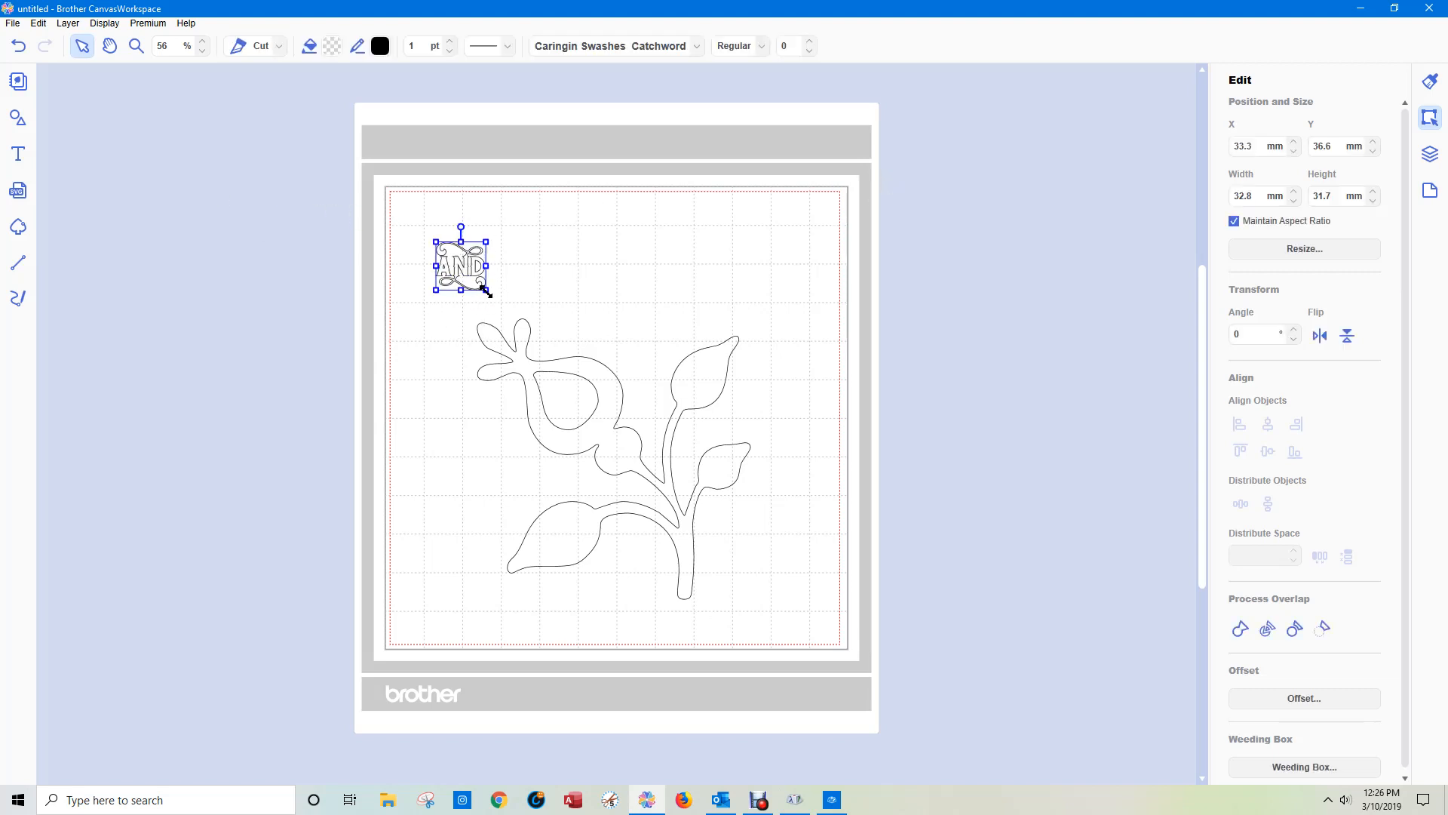
pyautogui.moveTo(486, 290); pyautogui.dragTo(661, 379)
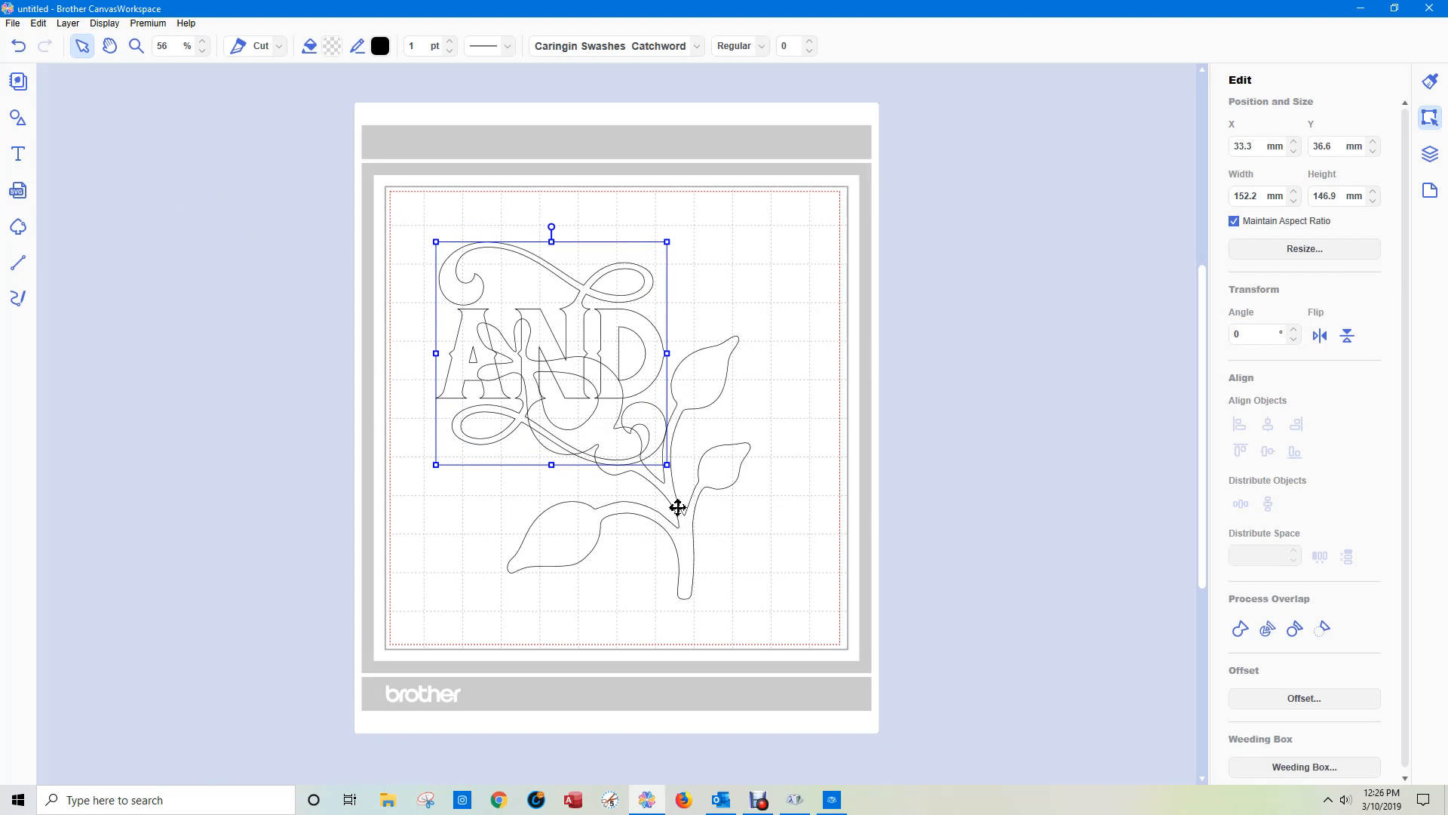
# Move the flower off the mat to its right and shift the AND design to about X 77 mm, Y 52 mm
pyautogui.moveTo(679, 507); pyautogui.dragTo(1168, 496)
pyautogui.moveTo(556, 349); pyautogui.dragTo(622, 371)
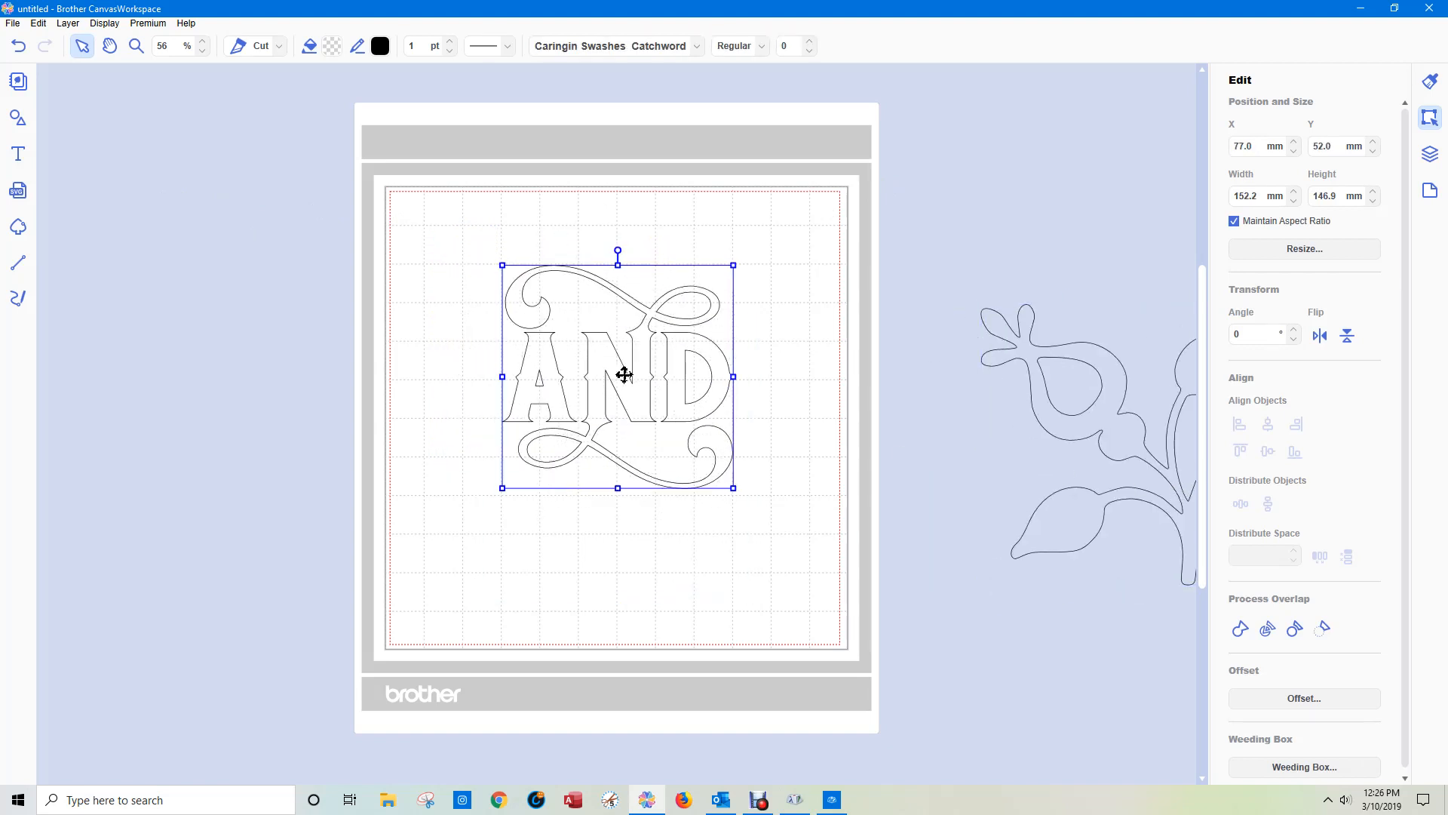
pyautogui.click(783, 351)
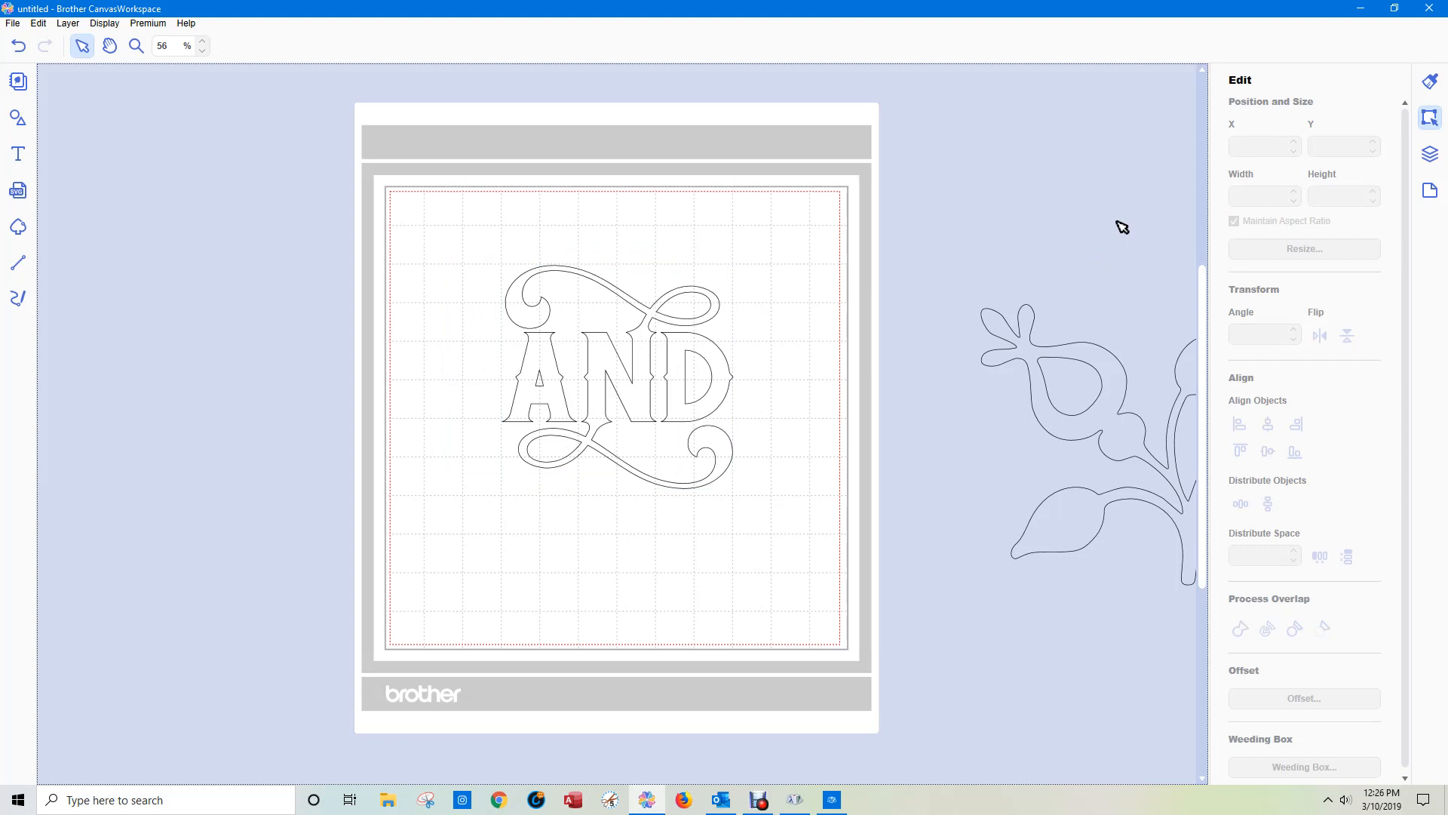
# Switch to the classic Windows Character Map and display the Berrylicious font
pyautogui.click(795, 799)
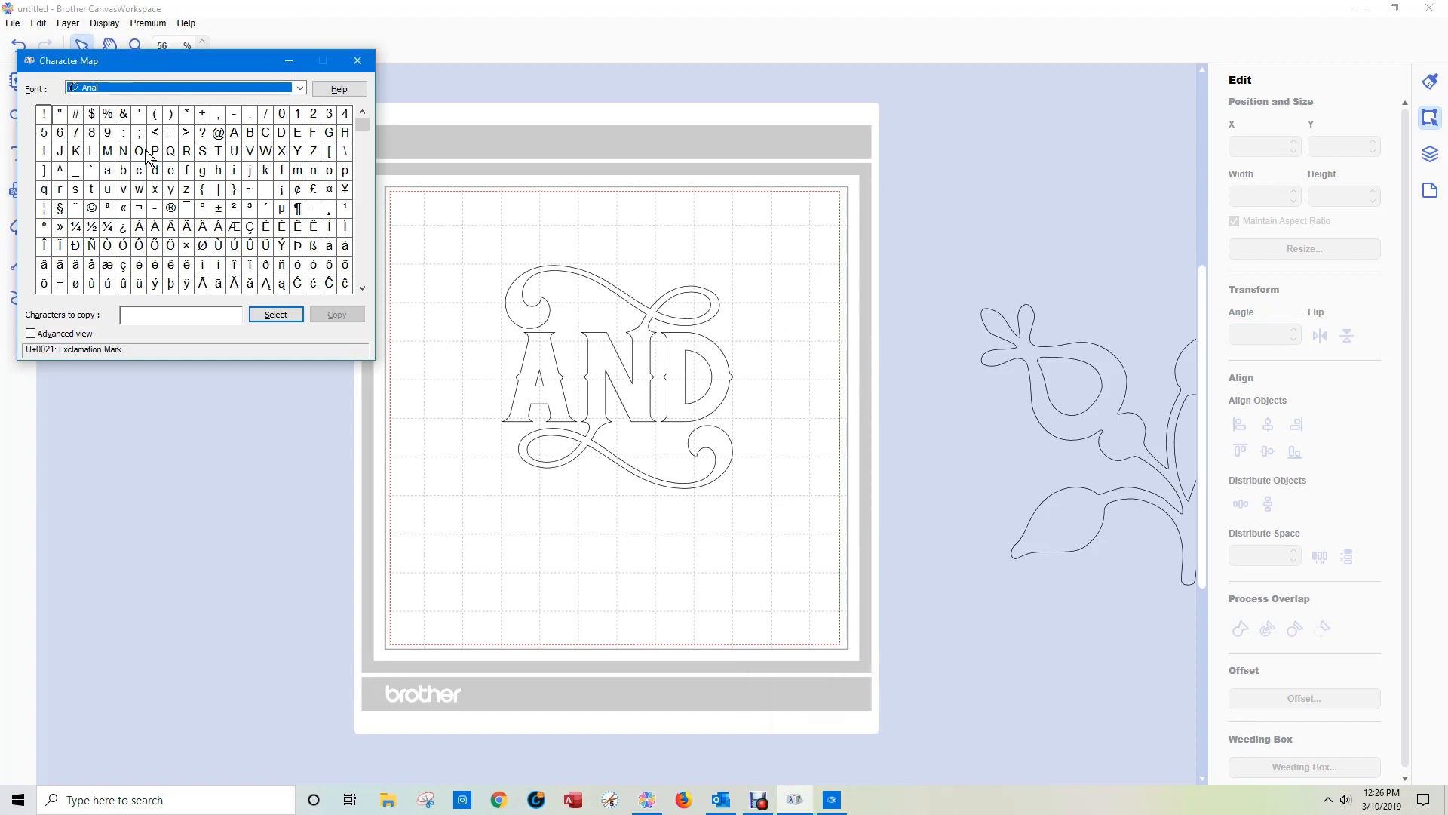
pyautogui.click(302, 94)
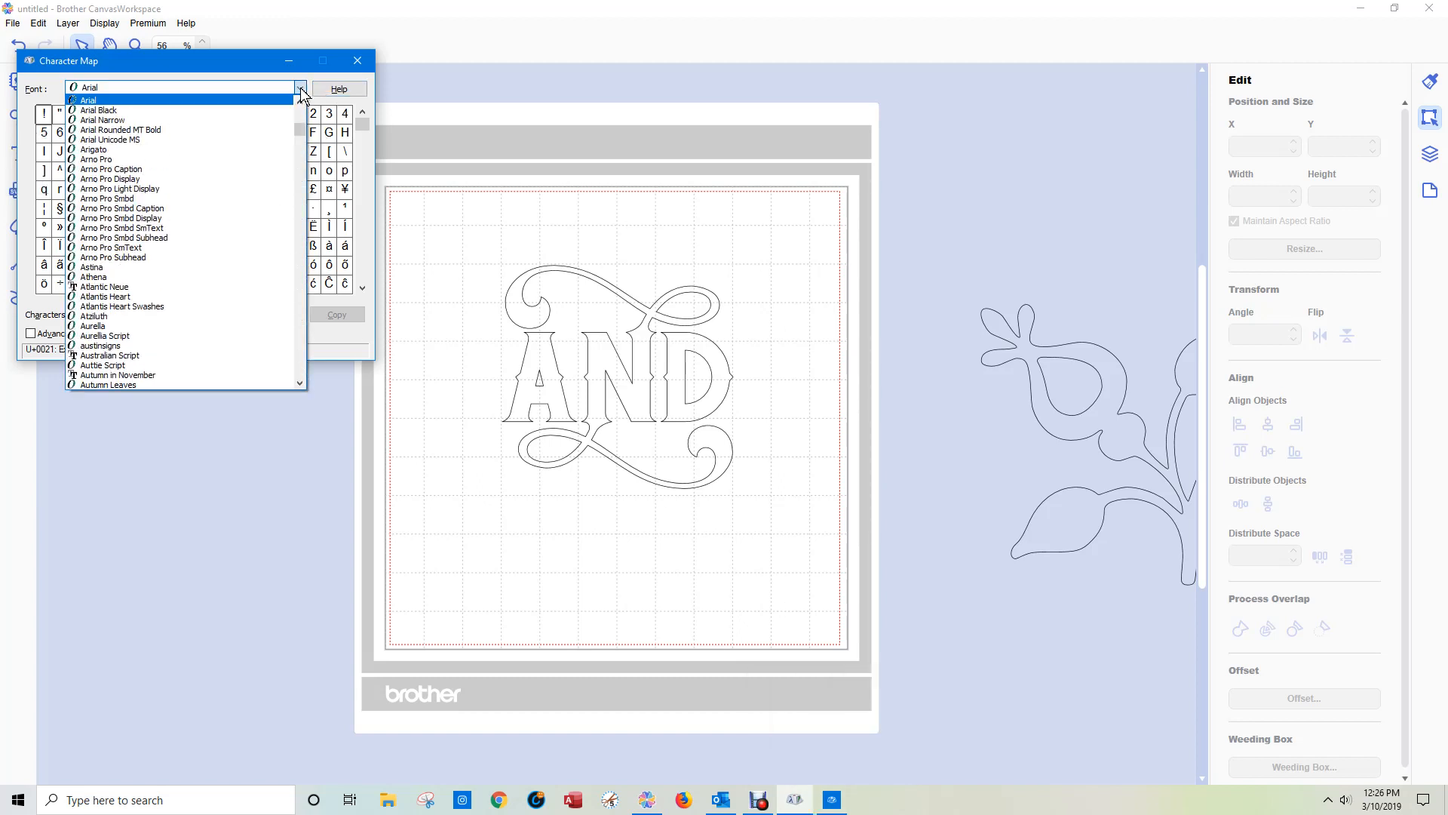
pyautogui.scroll(-6, 200, 194)
pyautogui.scroll(-15, 184, 216)
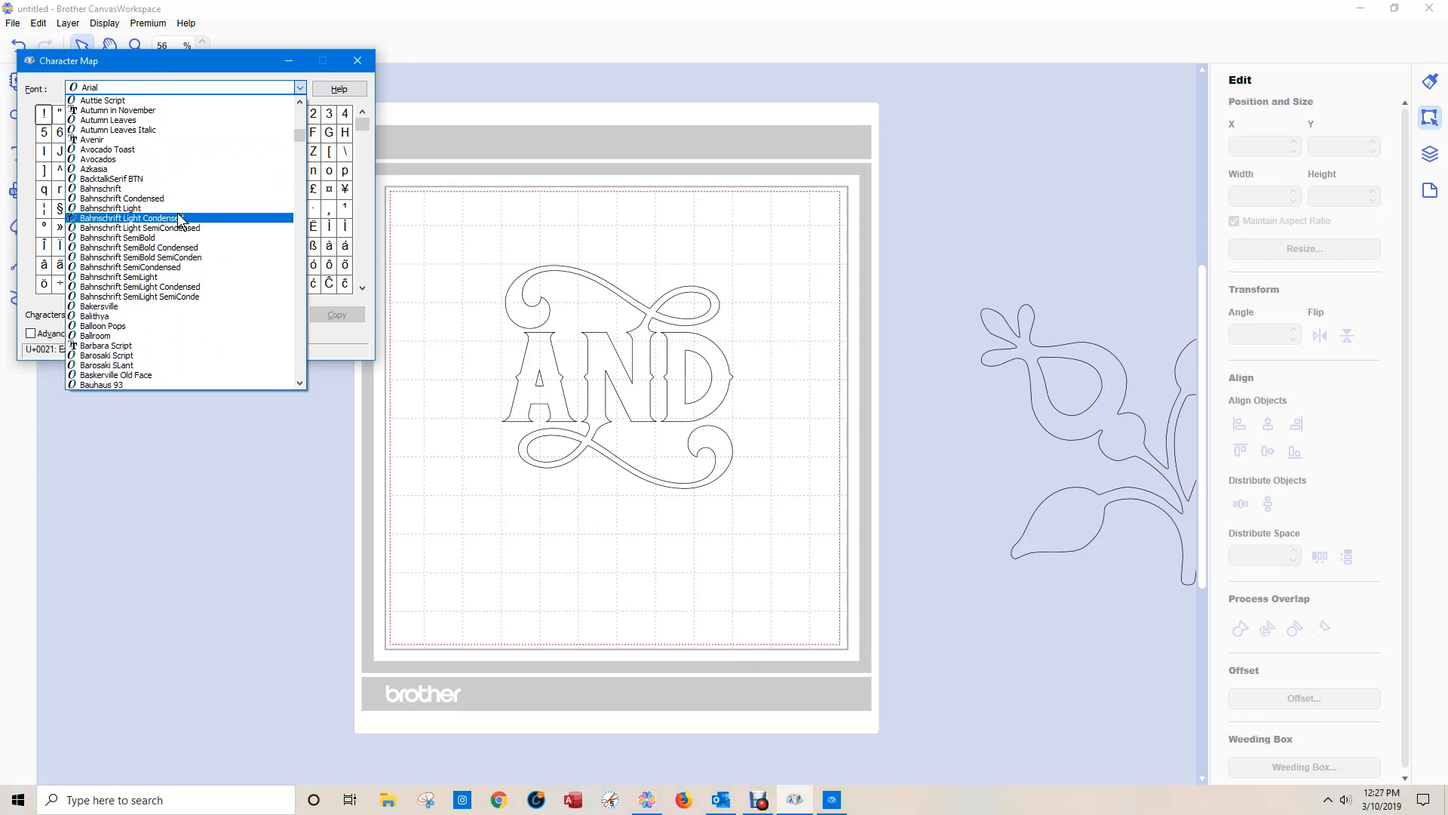
pyautogui.scroll(-8, 206, 246)
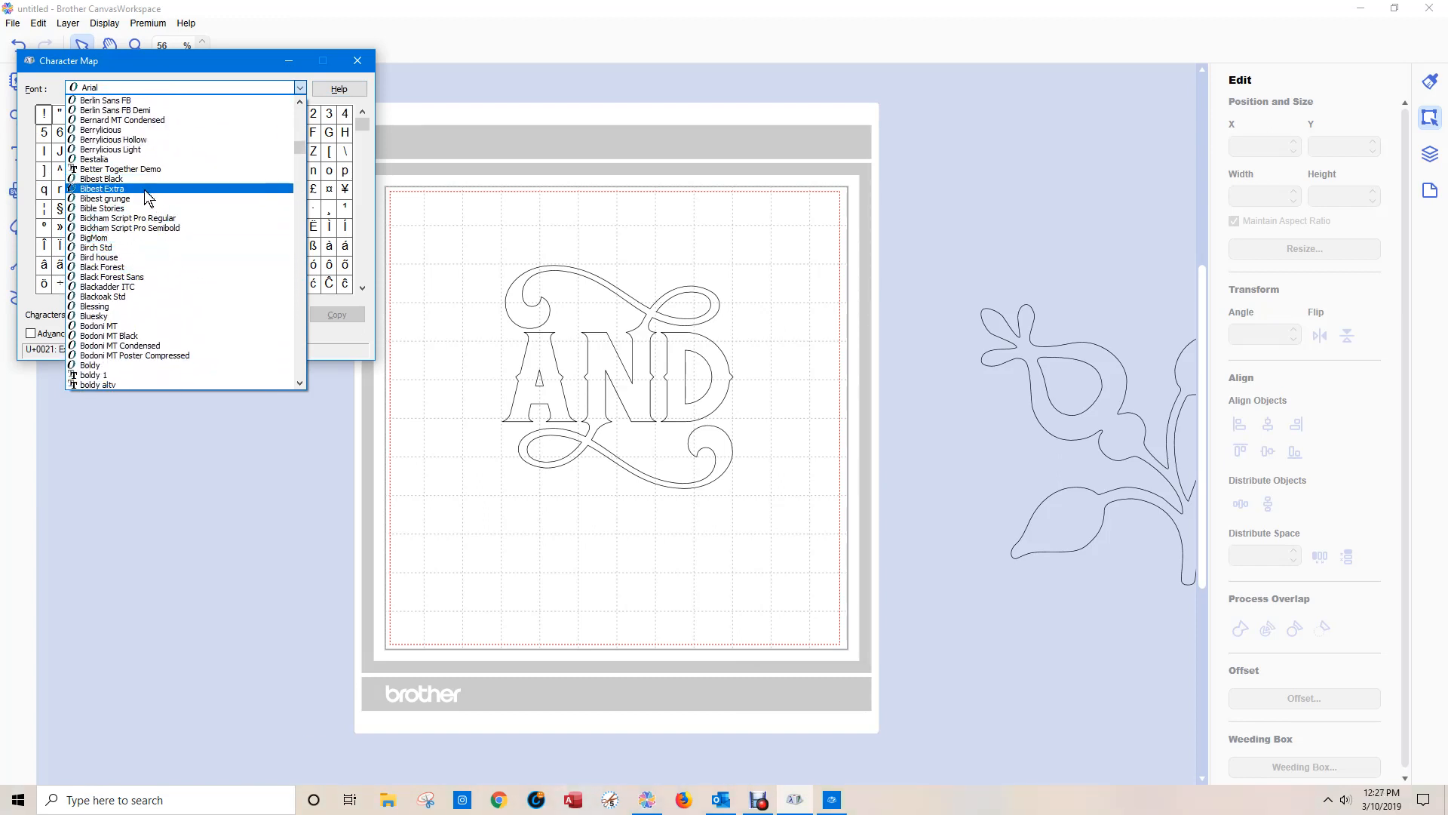
pyautogui.click(150, 130)
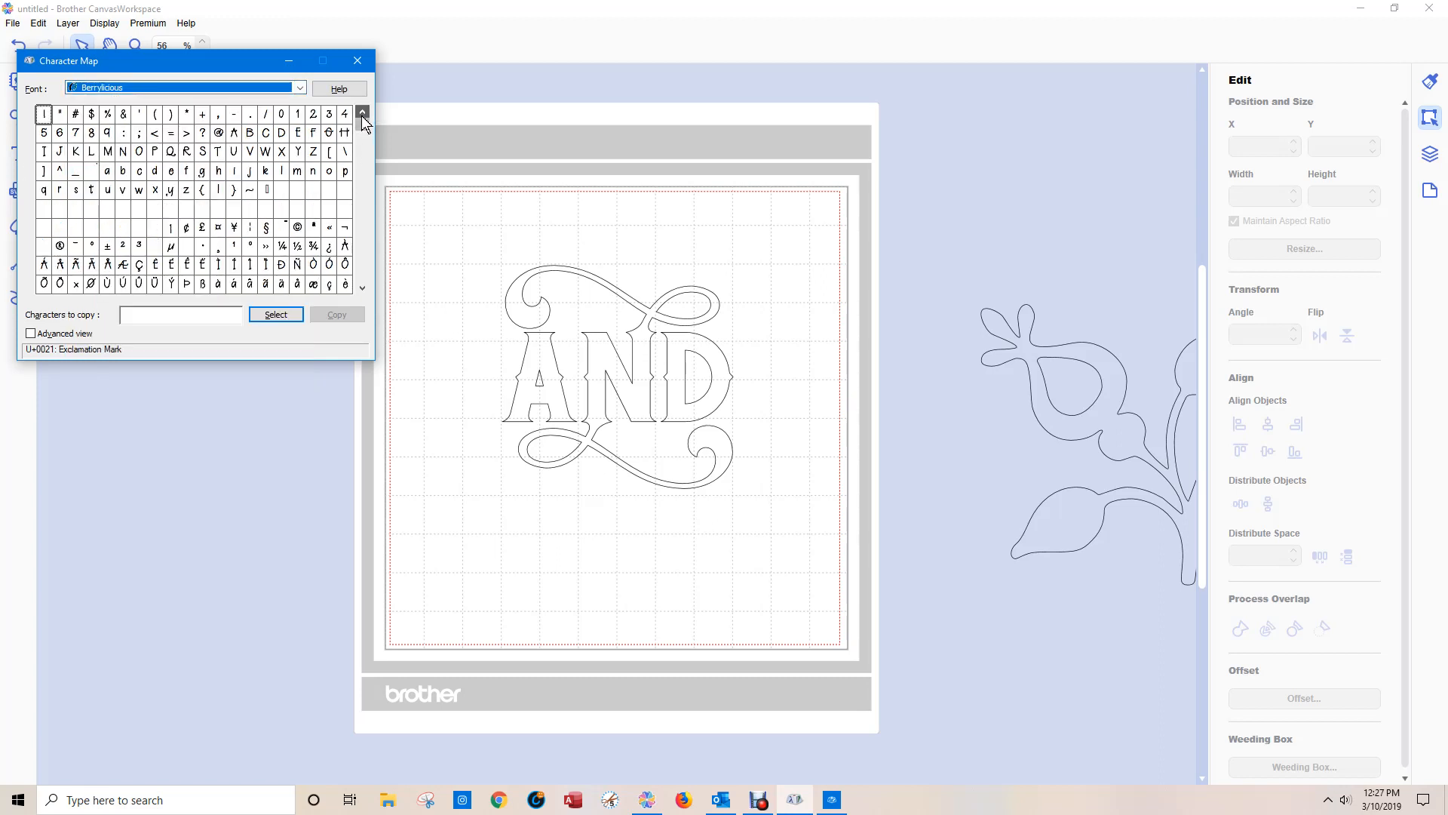
# Find the inverted question mark among the Berrylicious characters and copy it
pyautogui.click(362, 287)
pyautogui.click(362, 286)
pyautogui.click(362, 286)
pyautogui.click(362, 287)
pyautogui.click(362, 287)
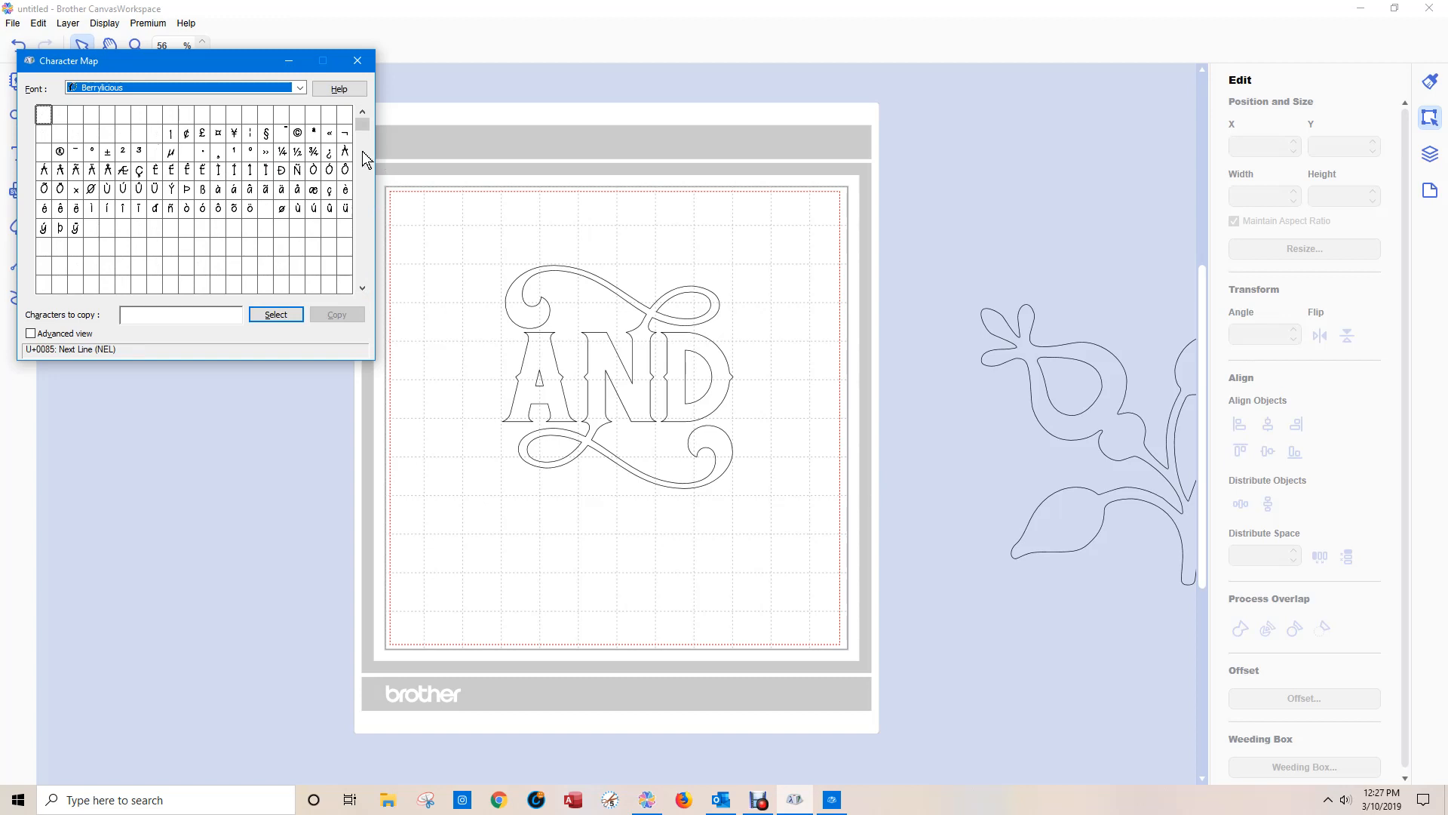
pyautogui.click(322, 157)
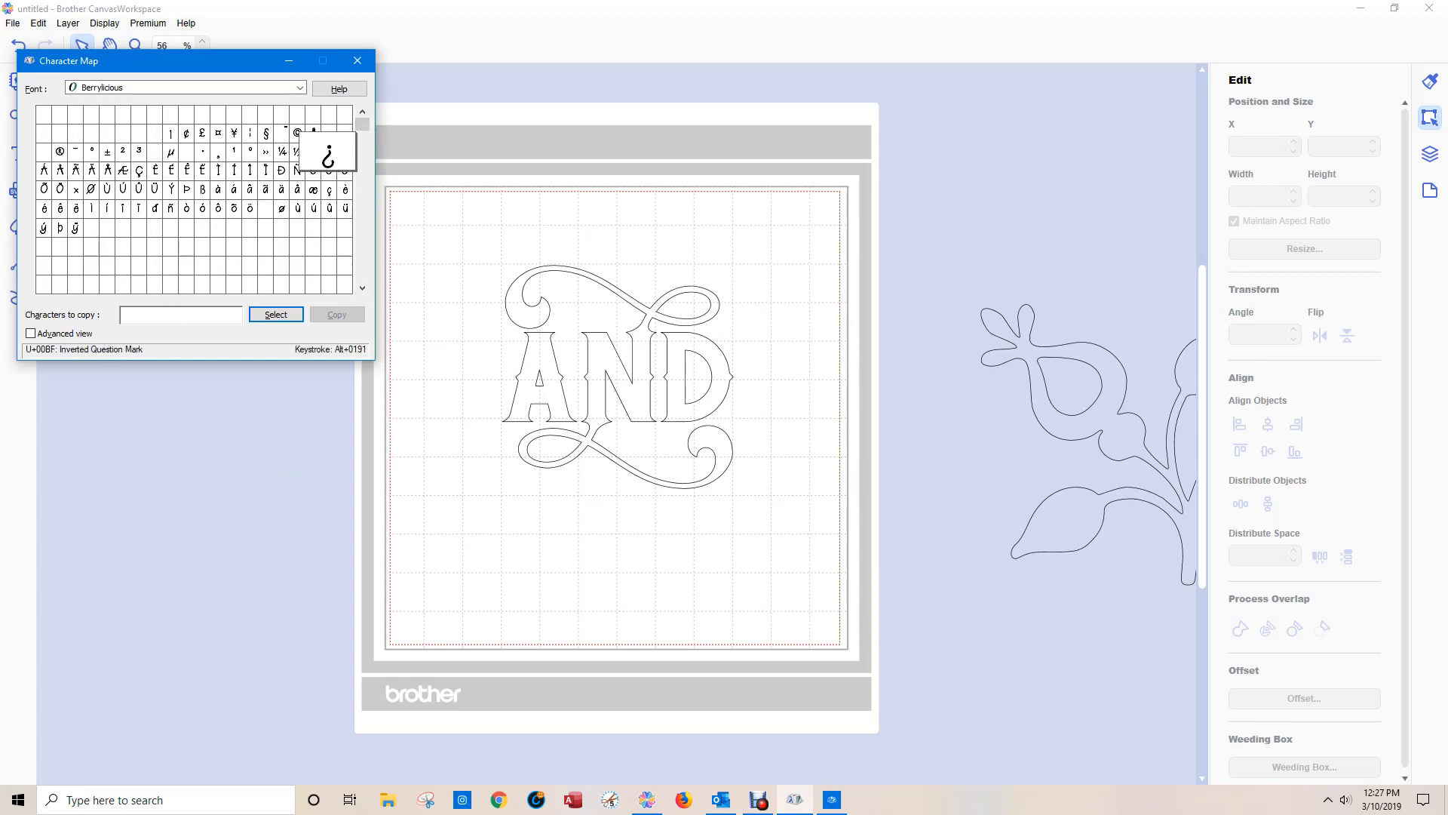
pyautogui.click(278, 317)
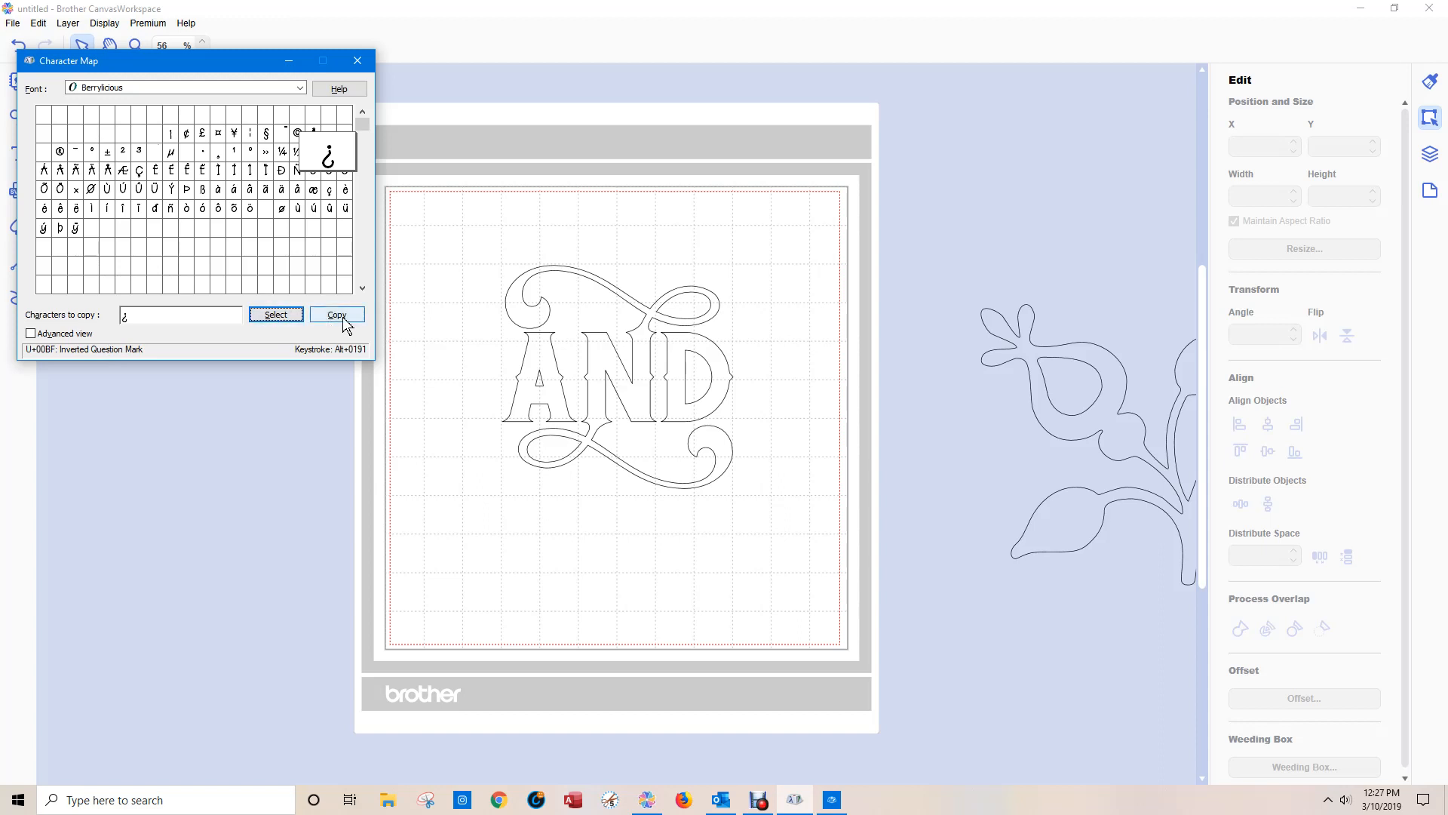
pyautogui.click(345, 320)
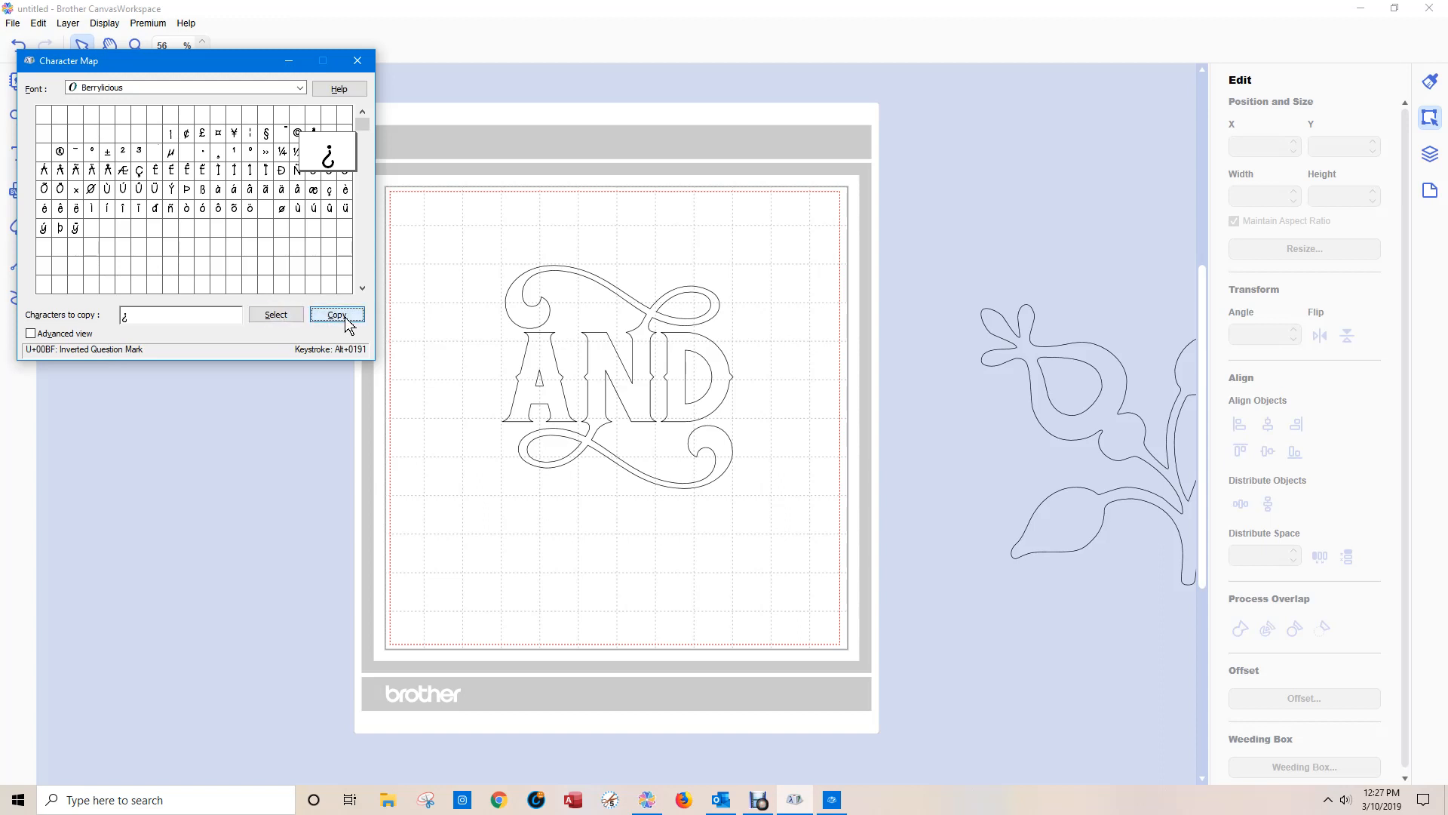
# Switch to CanvasWorkspace and start a text object with the Berrylicious font
pyautogui.click(193, 494)
pyautogui.click(19, 153)
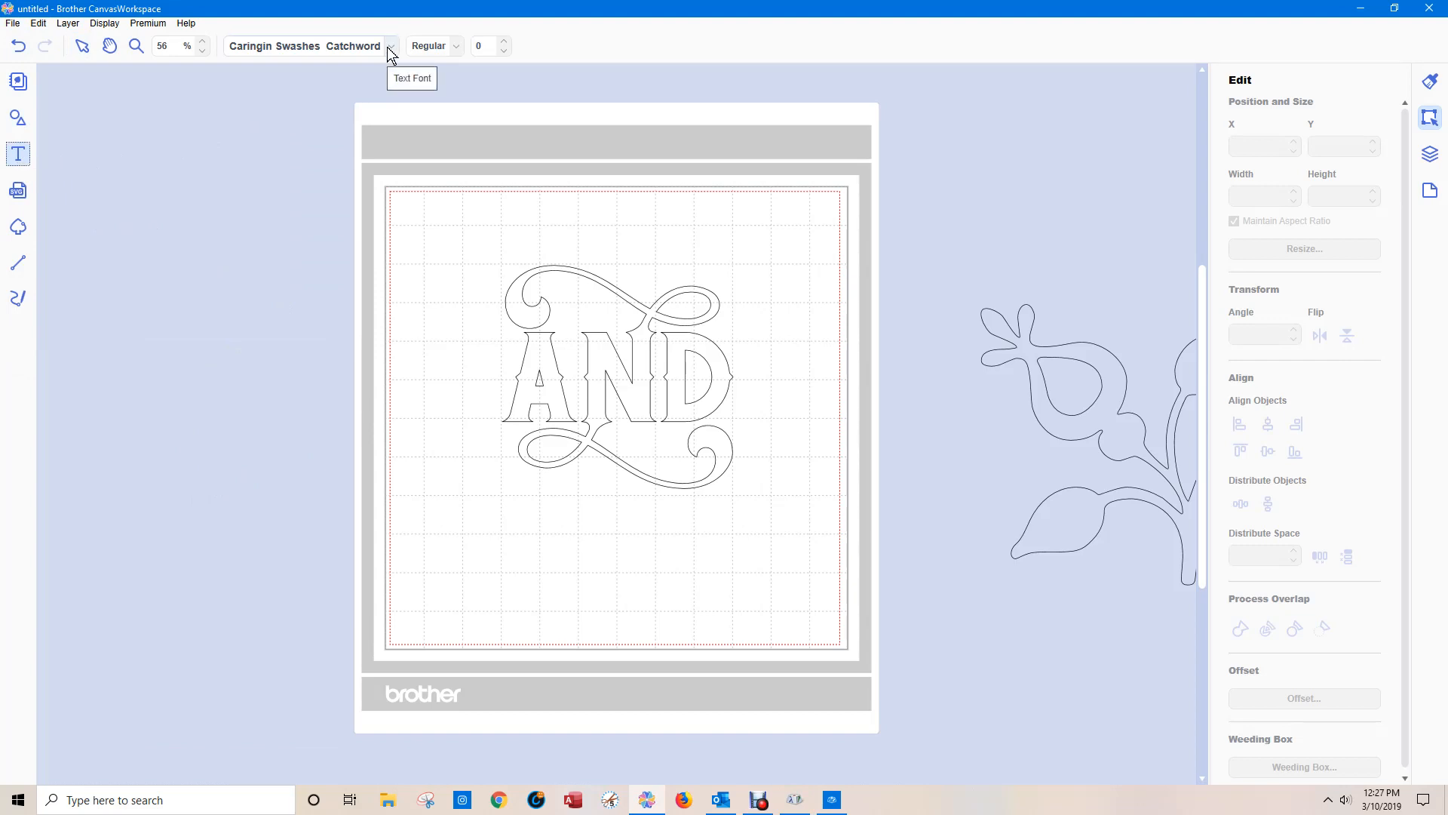
pyautogui.click(389, 47)
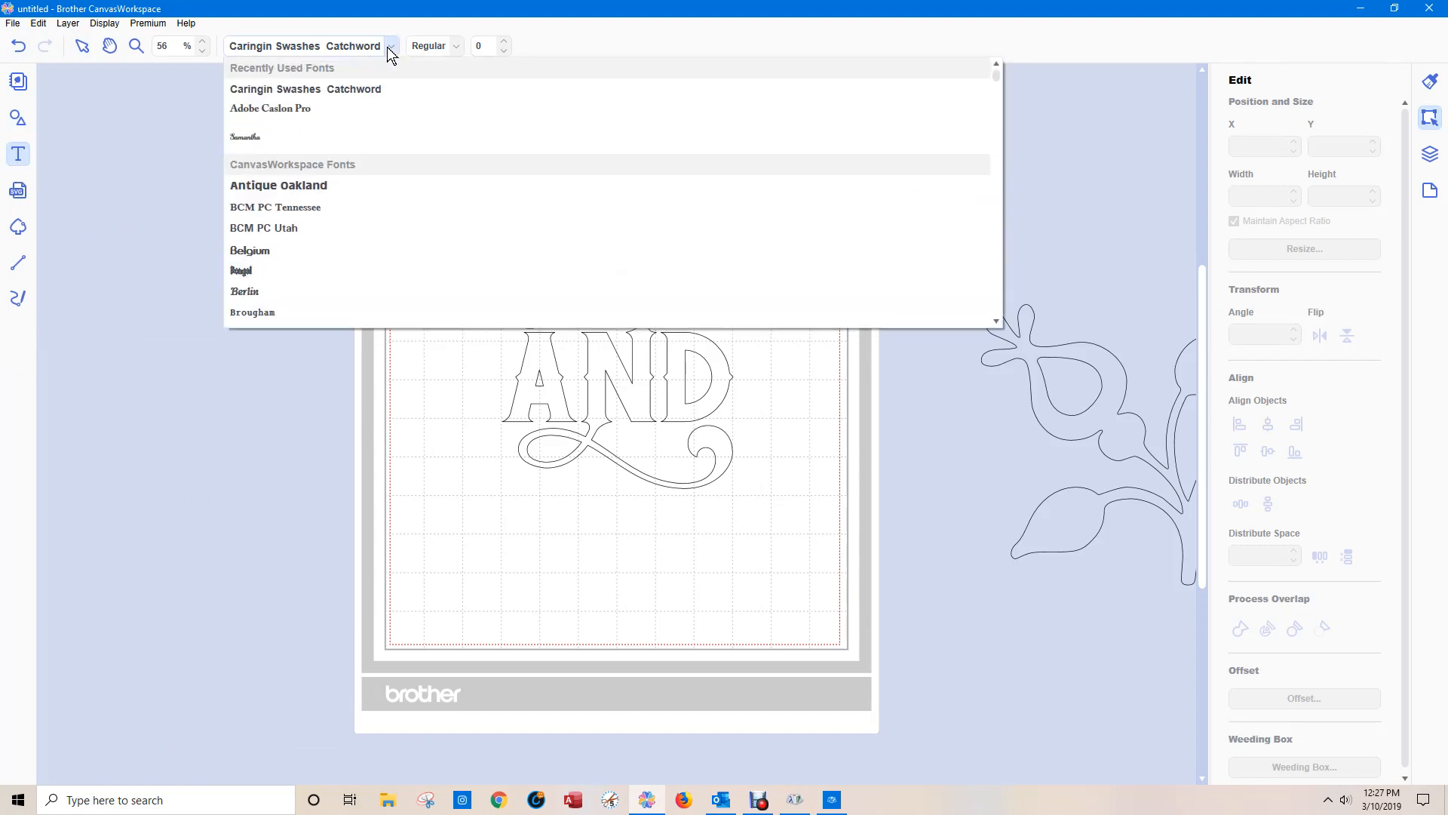
pyautogui.scroll(-1, 378, 160)
pyautogui.scroll(-10, 381, 173)
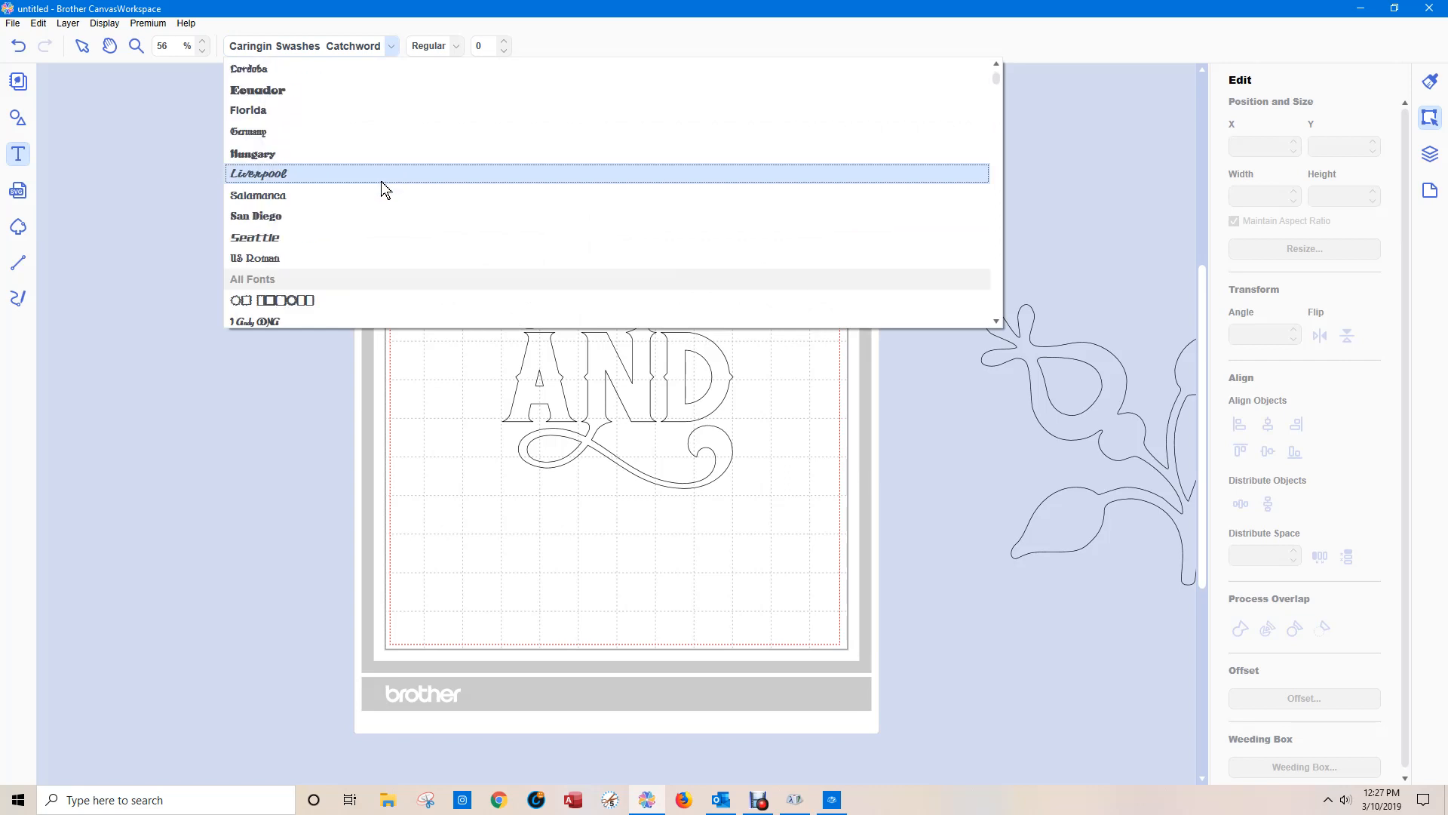
pyautogui.scroll(-10, 383, 187)
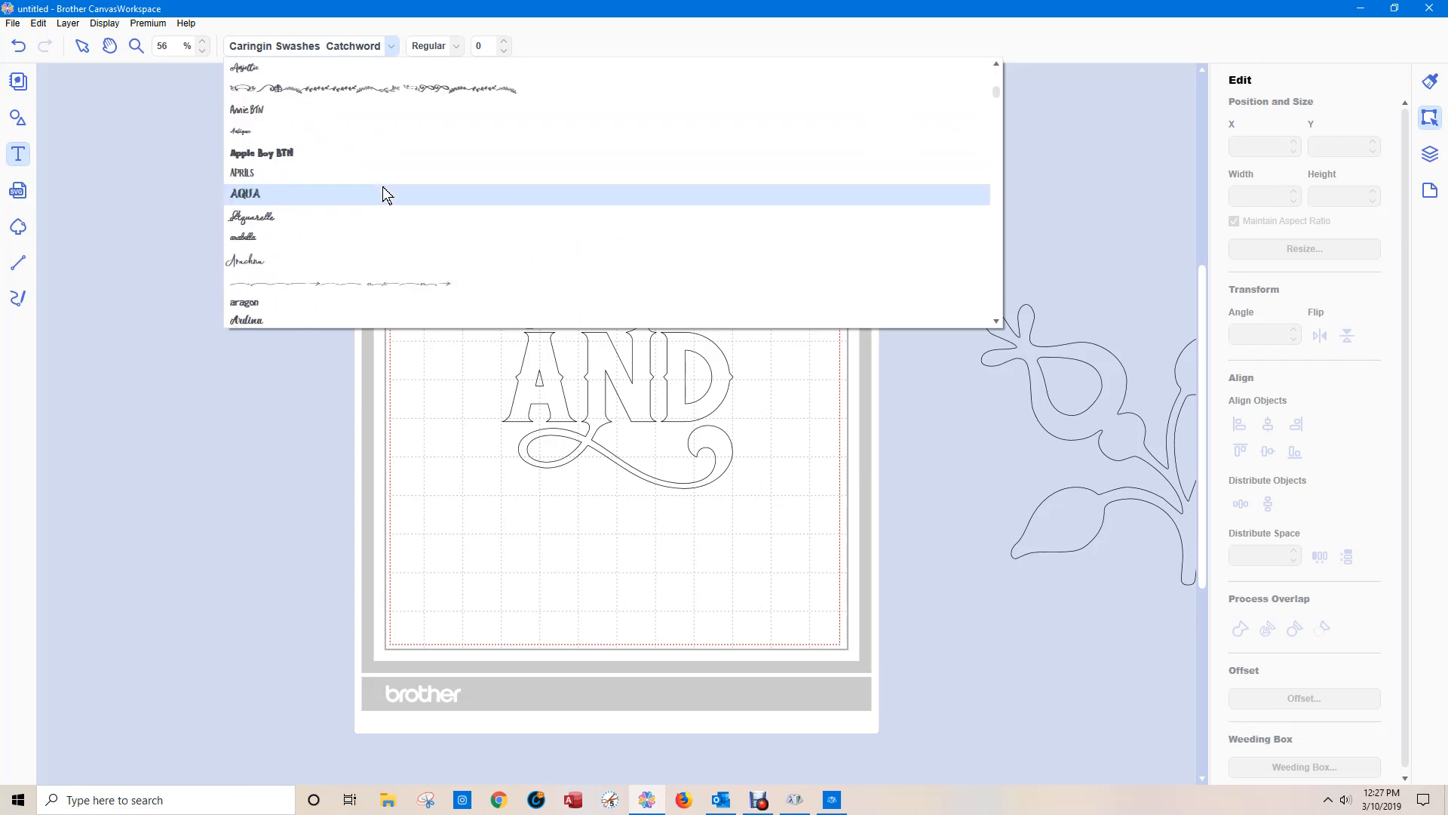
pyautogui.scroll(-8, 382, 187)
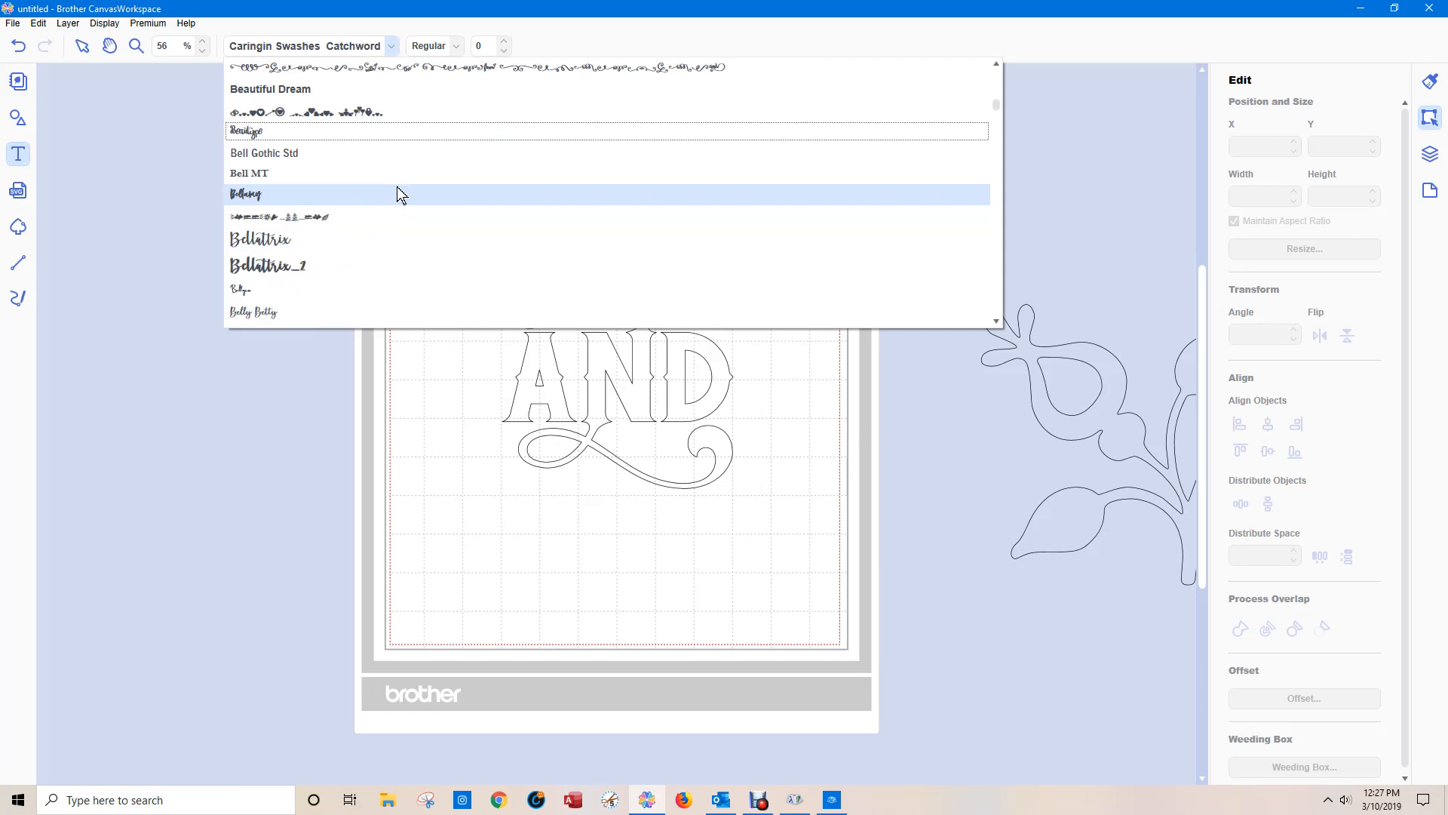
pyautogui.scroll(-3, 397, 187)
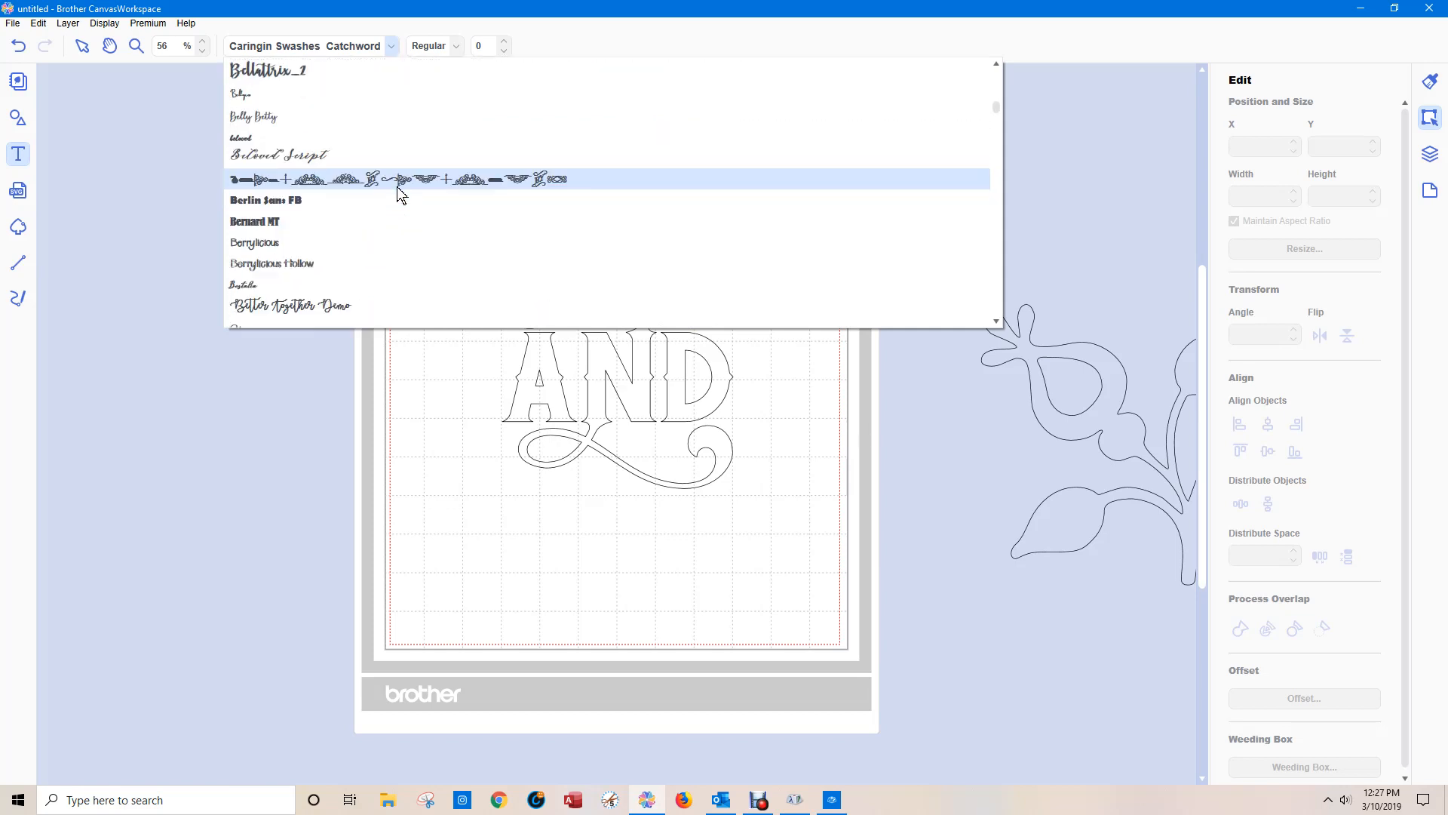
pyautogui.click(278, 236)
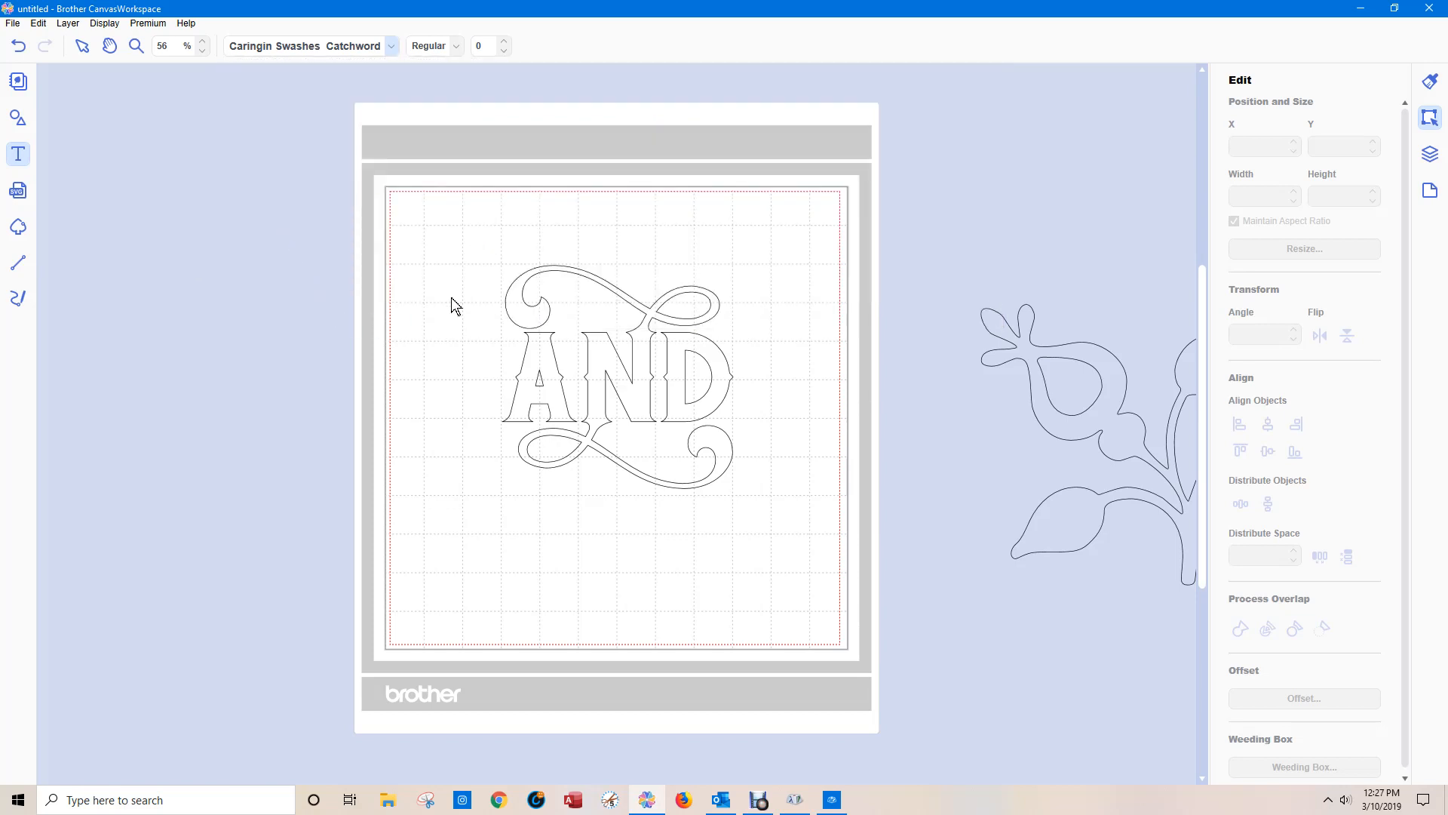
# Paste the inverted question mark as text in the mat's lower-left area and enlarge it proportionally to about 105 mm wide
pyautogui.click(452, 562)
pyautogui.press('Escape')
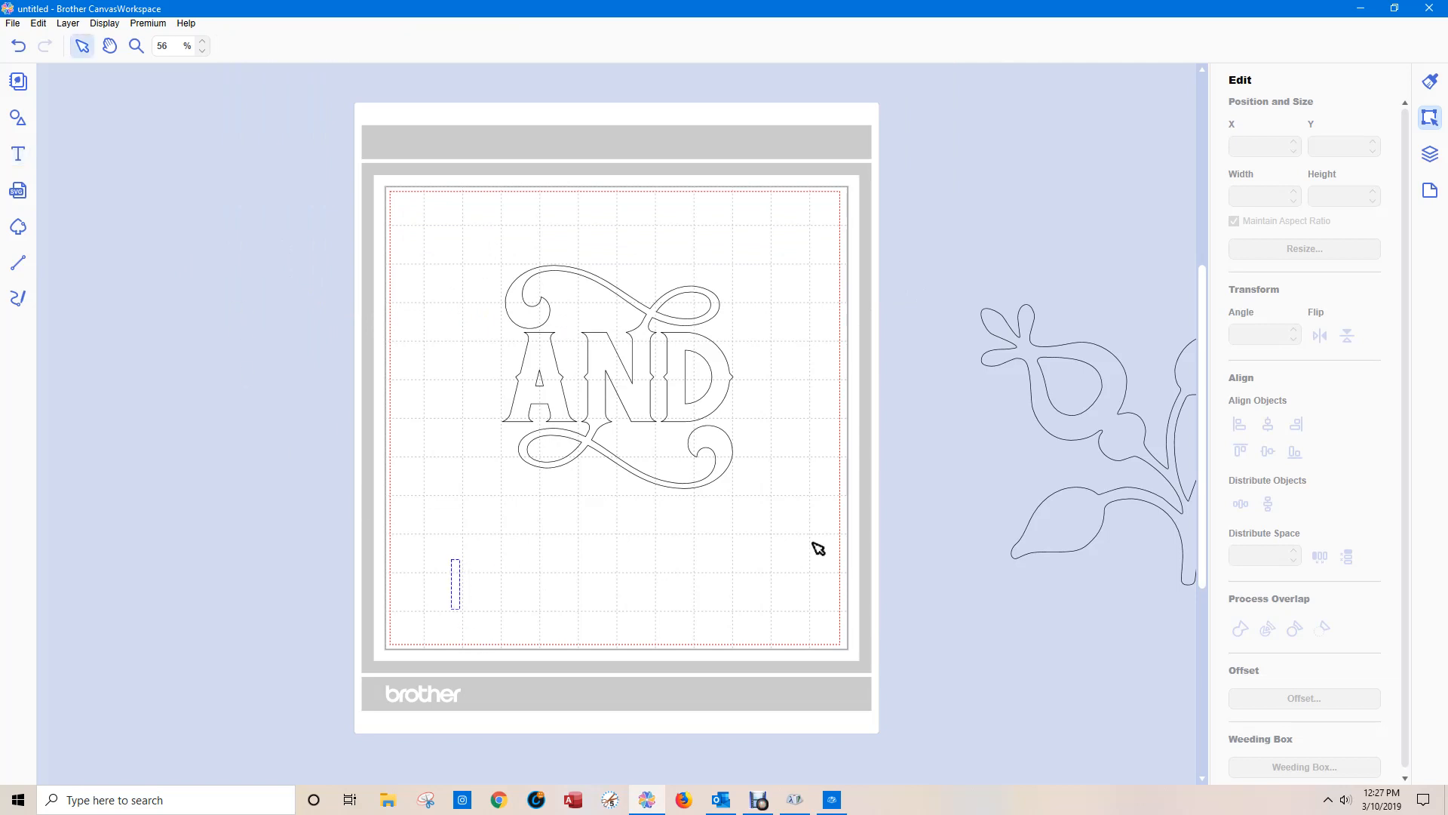
pyautogui.write('¿')
pyautogui.click(406, 546)
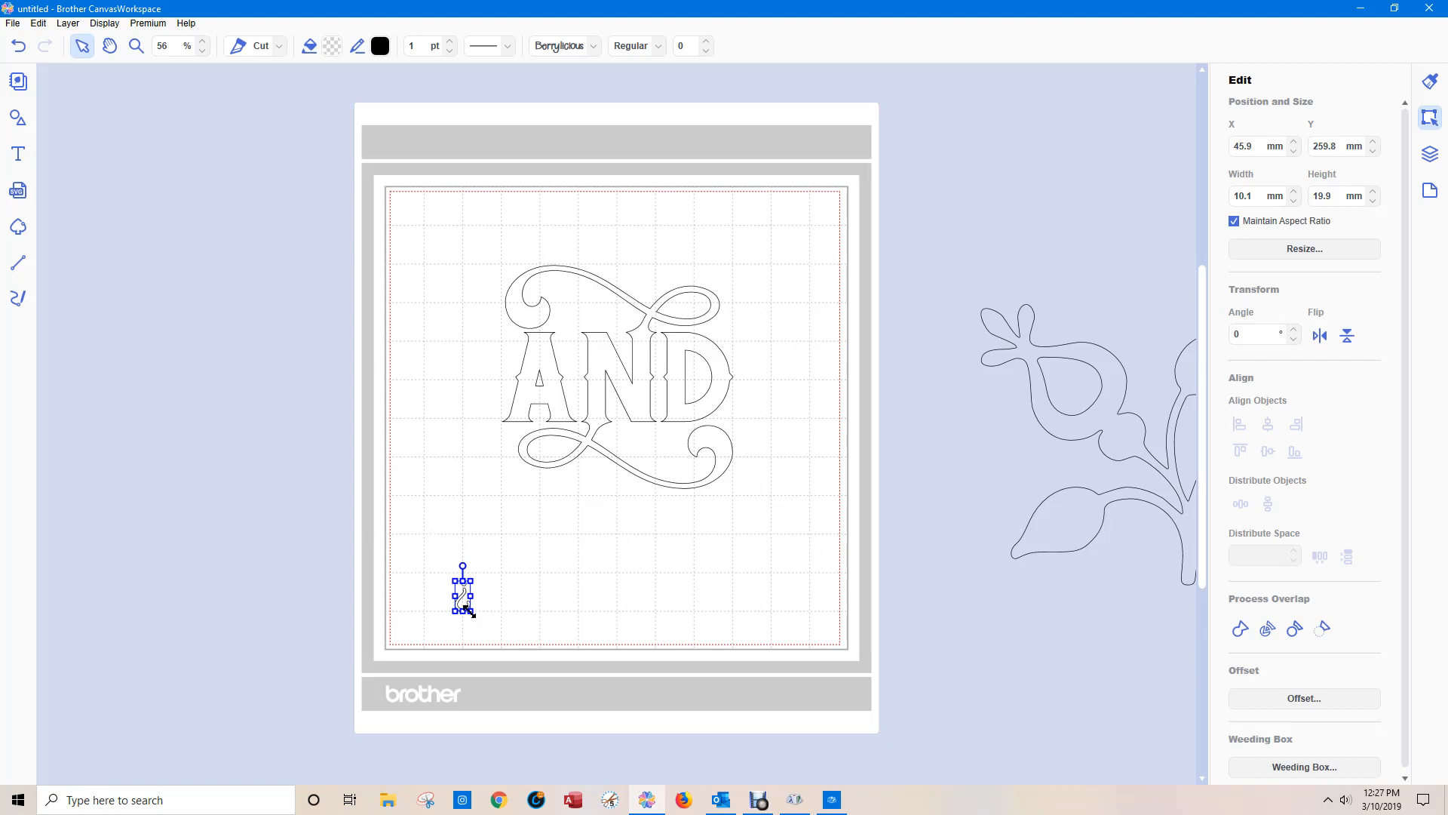
pyautogui.moveTo(471, 612); pyautogui.dragTo(422, 285)
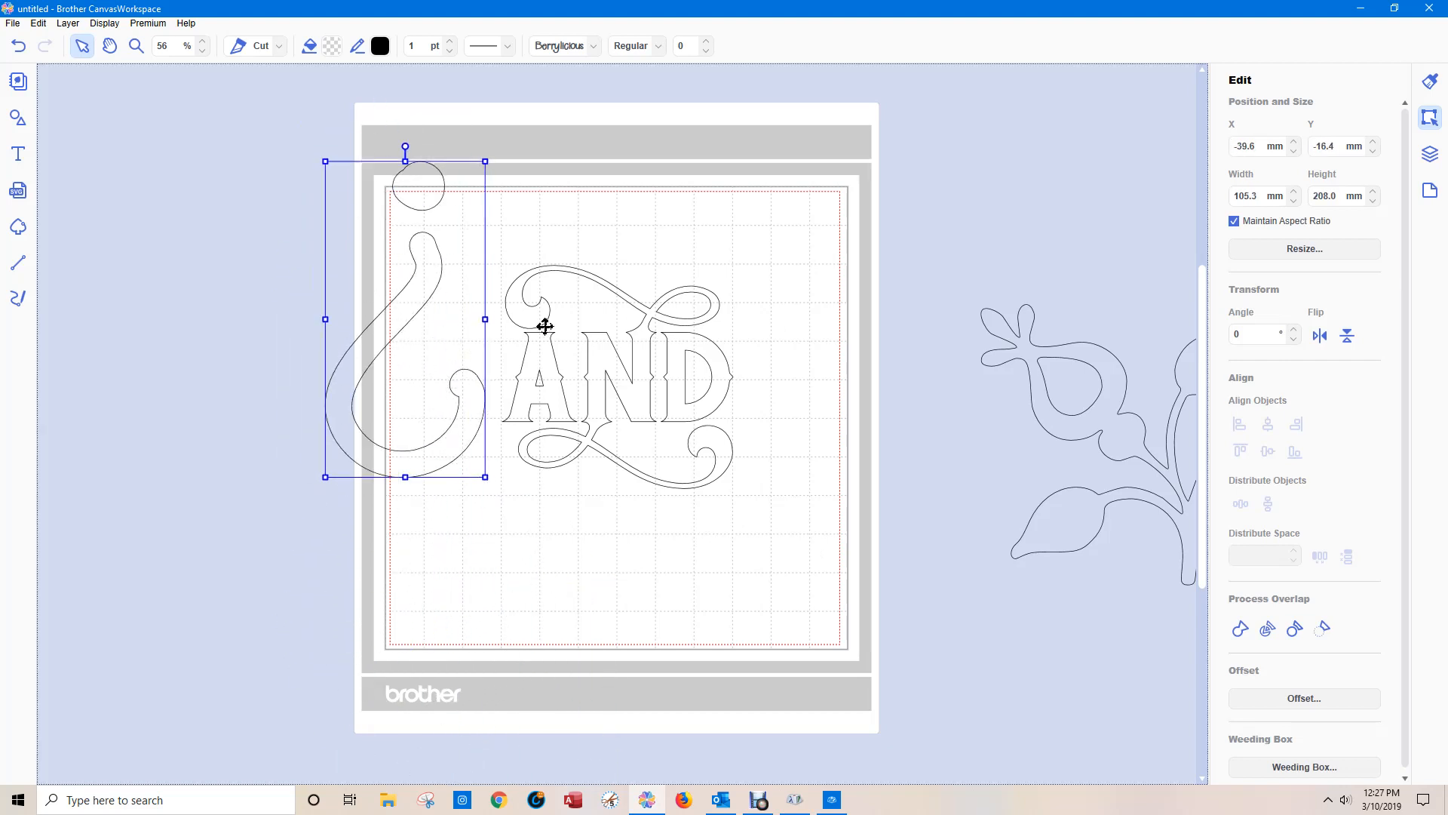
# Move the AND design over the mat's upper-right edge and shift the inverted question mark to about X 63 mm, Y 3 mm
pyautogui.click(575, 352)
pyautogui.moveTo(605, 378); pyautogui.dragTo(880, 265)
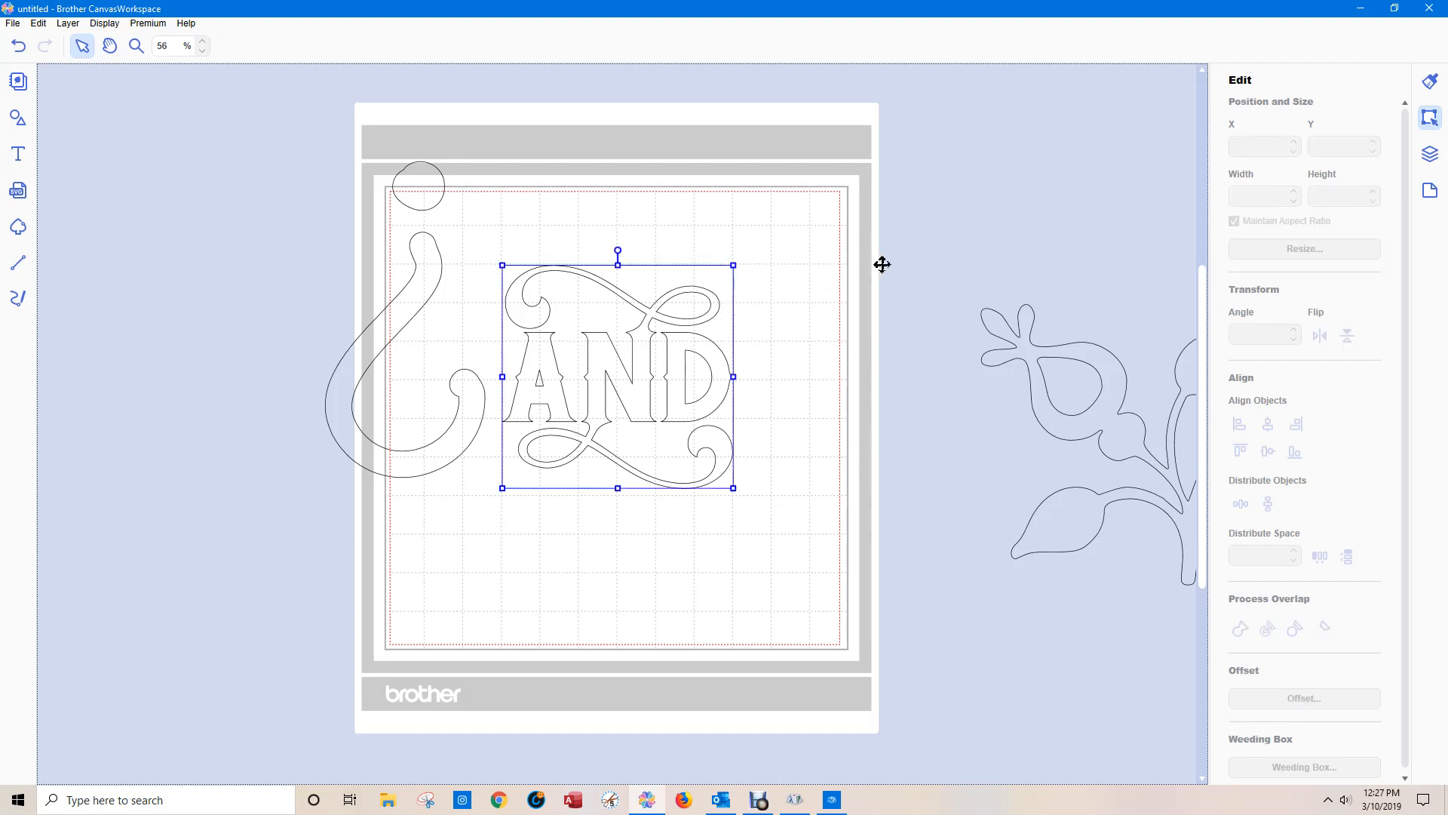
pyautogui.moveTo(340, 398); pyautogui.dragTo(495, 428)
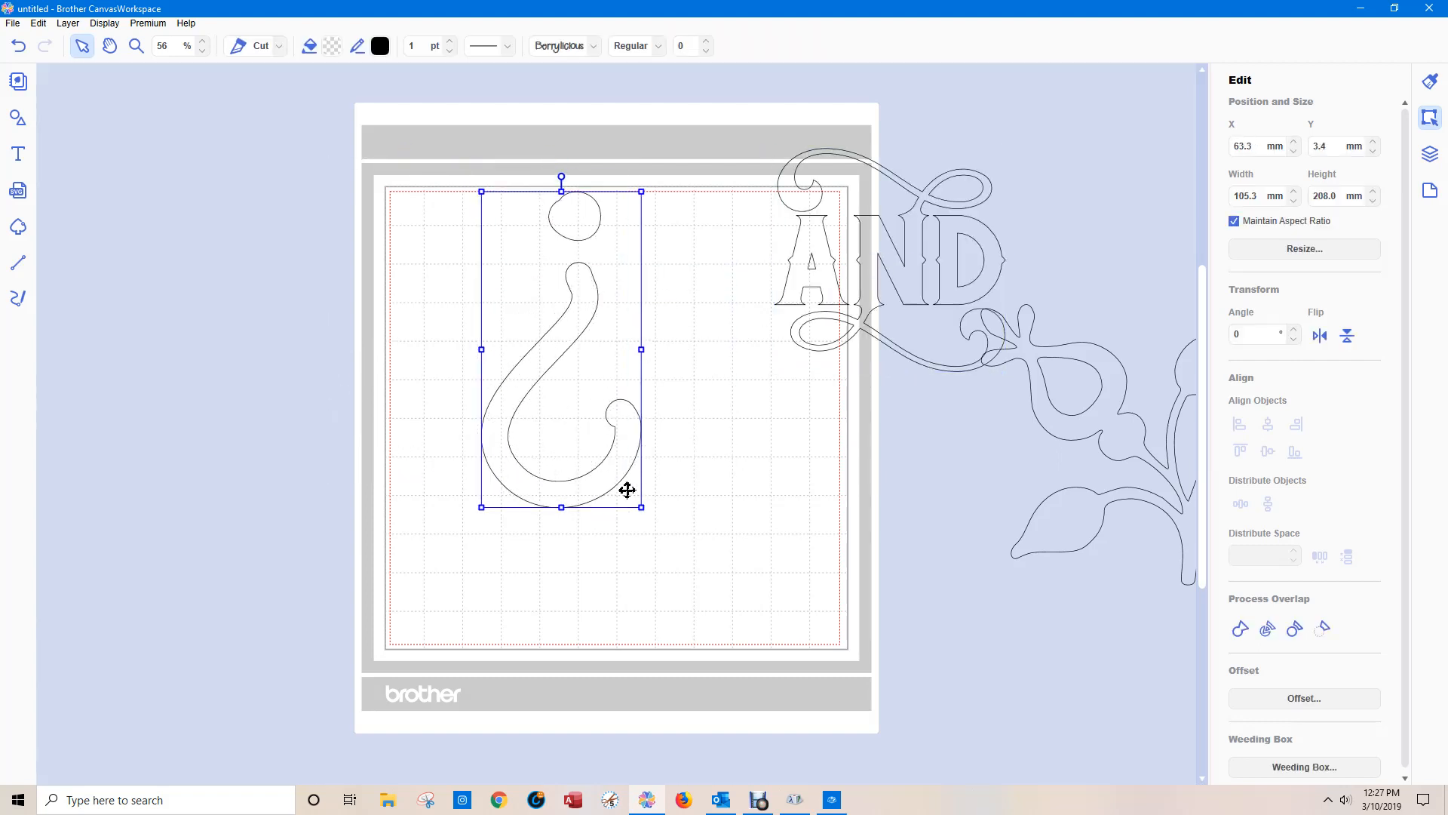
# Switch to the modern Character Map and copy the first THE glyph of the Caringin Swashes Catchword font
pyautogui.click(795, 799)
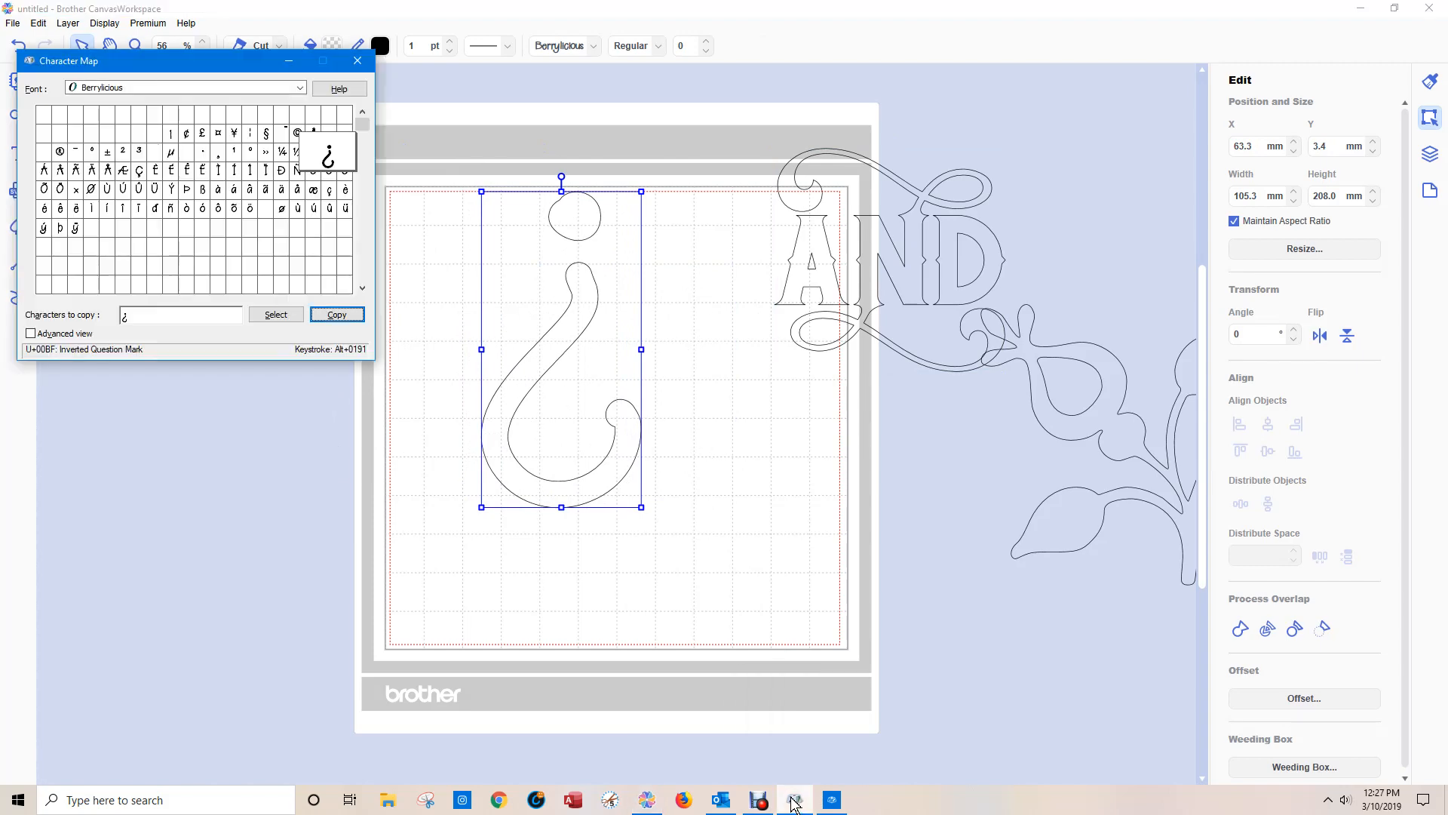
pyautogui.click(836, 801)
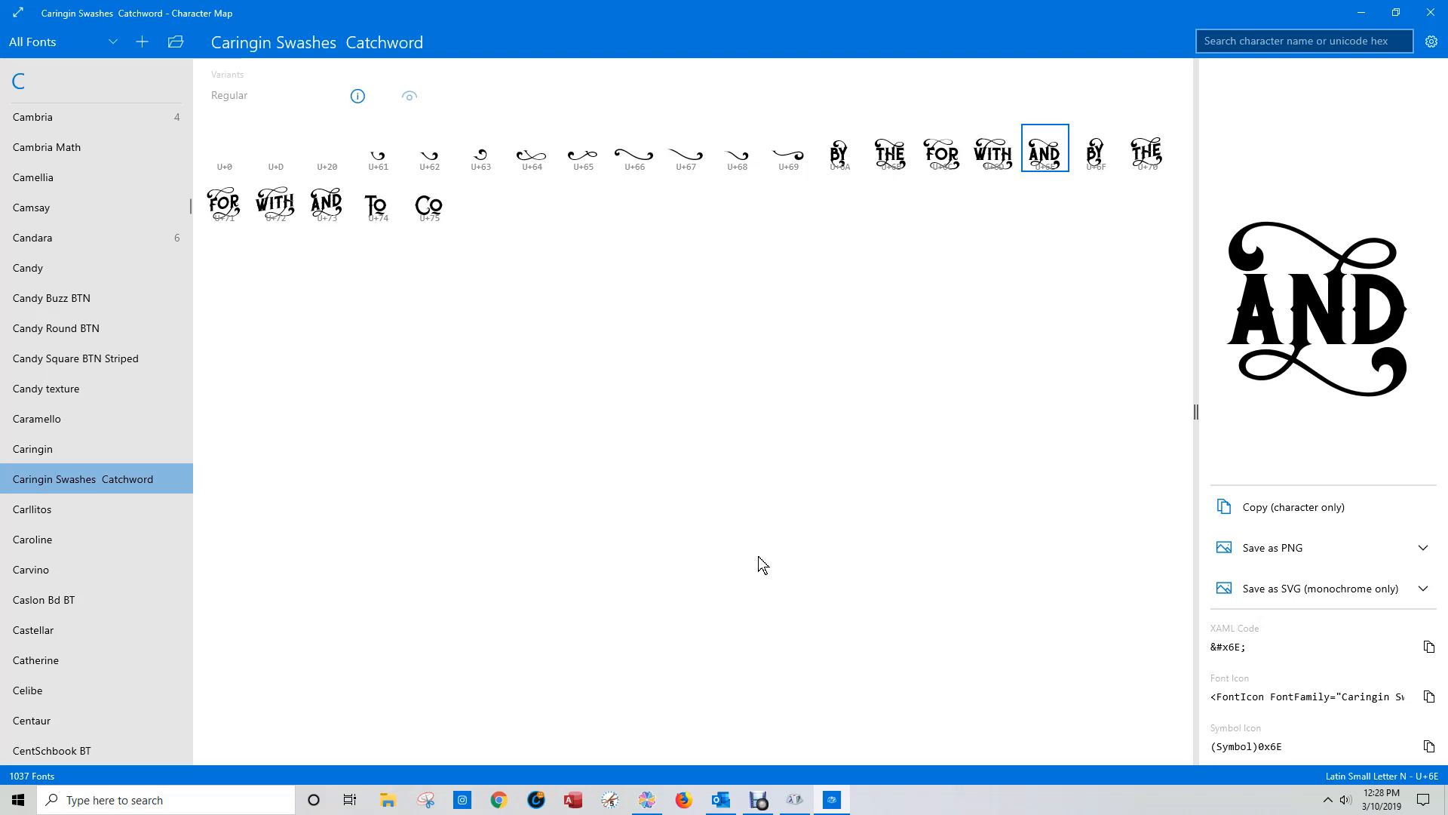
pyautogui.click(884, 165)
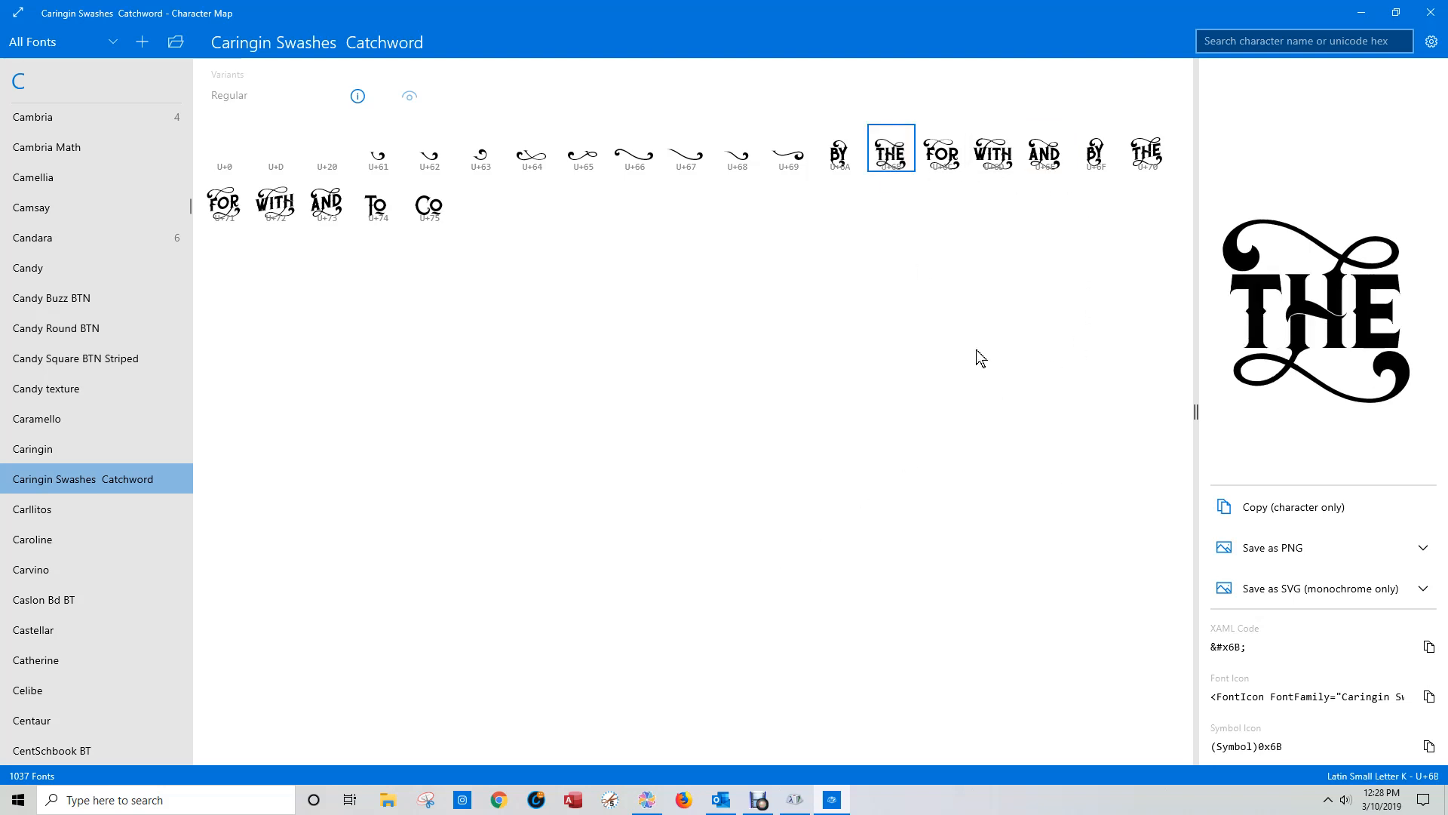
pyautogui.click(1308, 508)
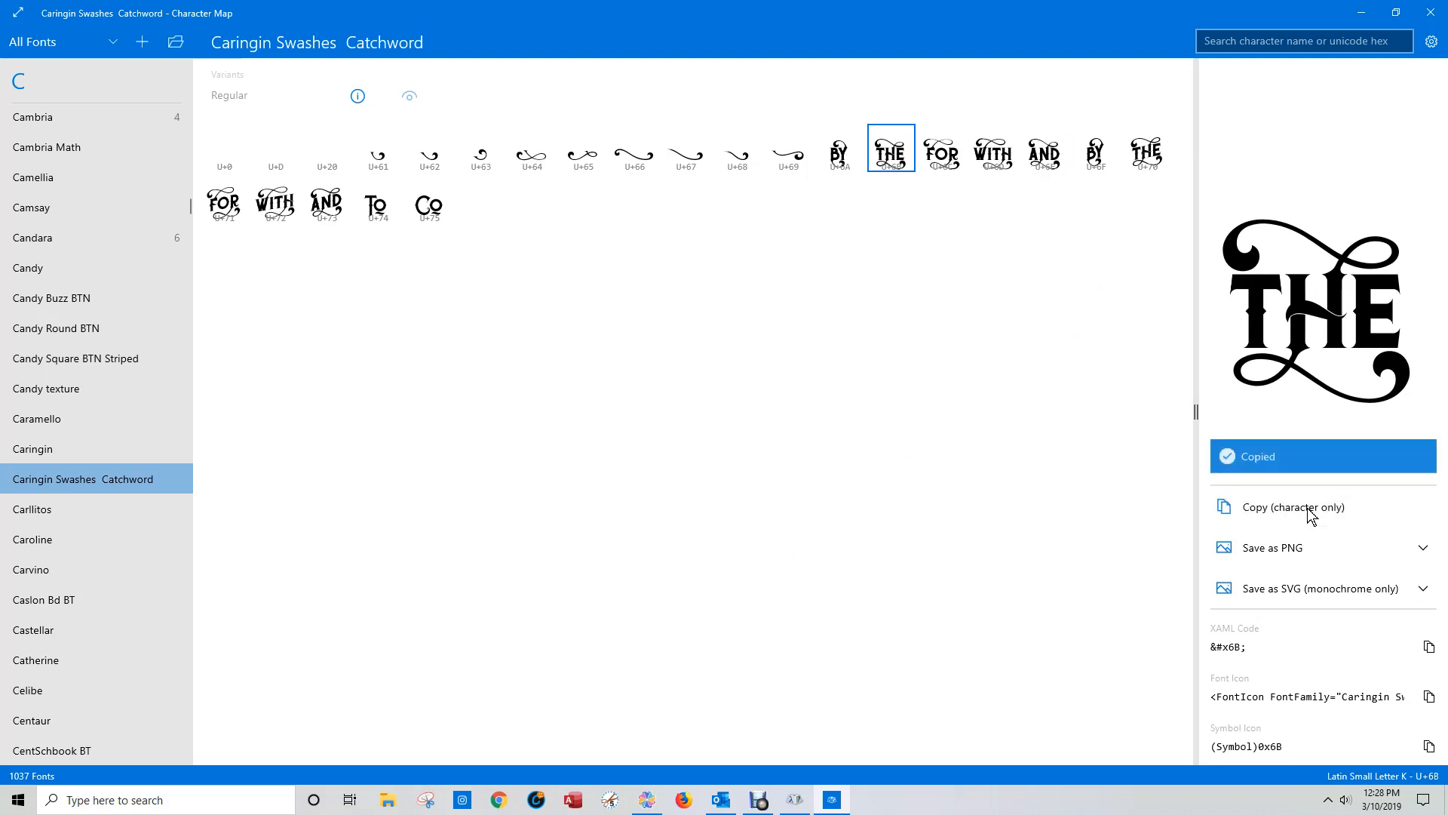
# Return to CanvasWorkspace, paste the copied character as text near the mat's lower right and move it to about X 237 mm, Y 148 mm
pyautogui.click(648, 796)
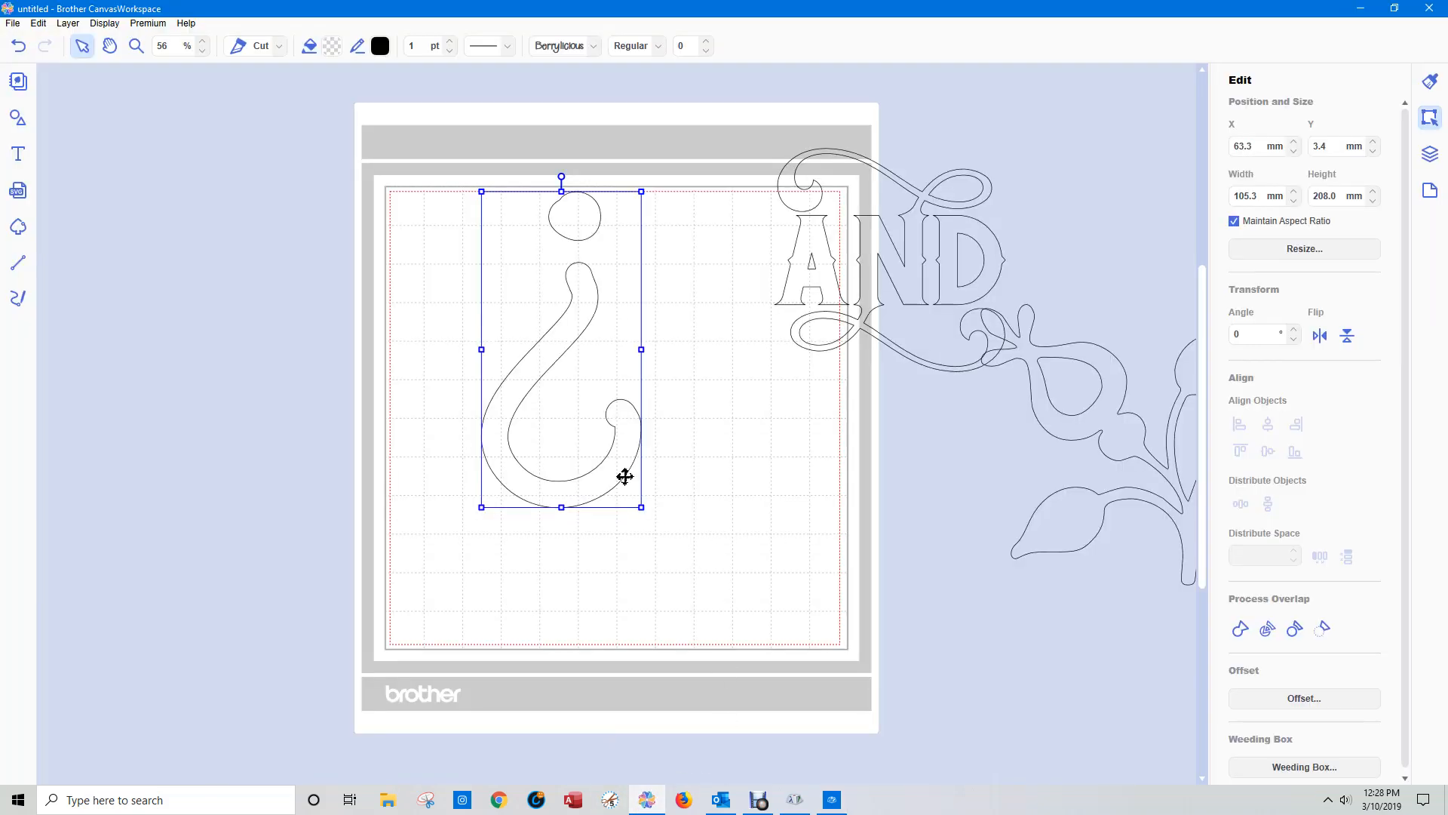
pyautogui.click(19, 154)
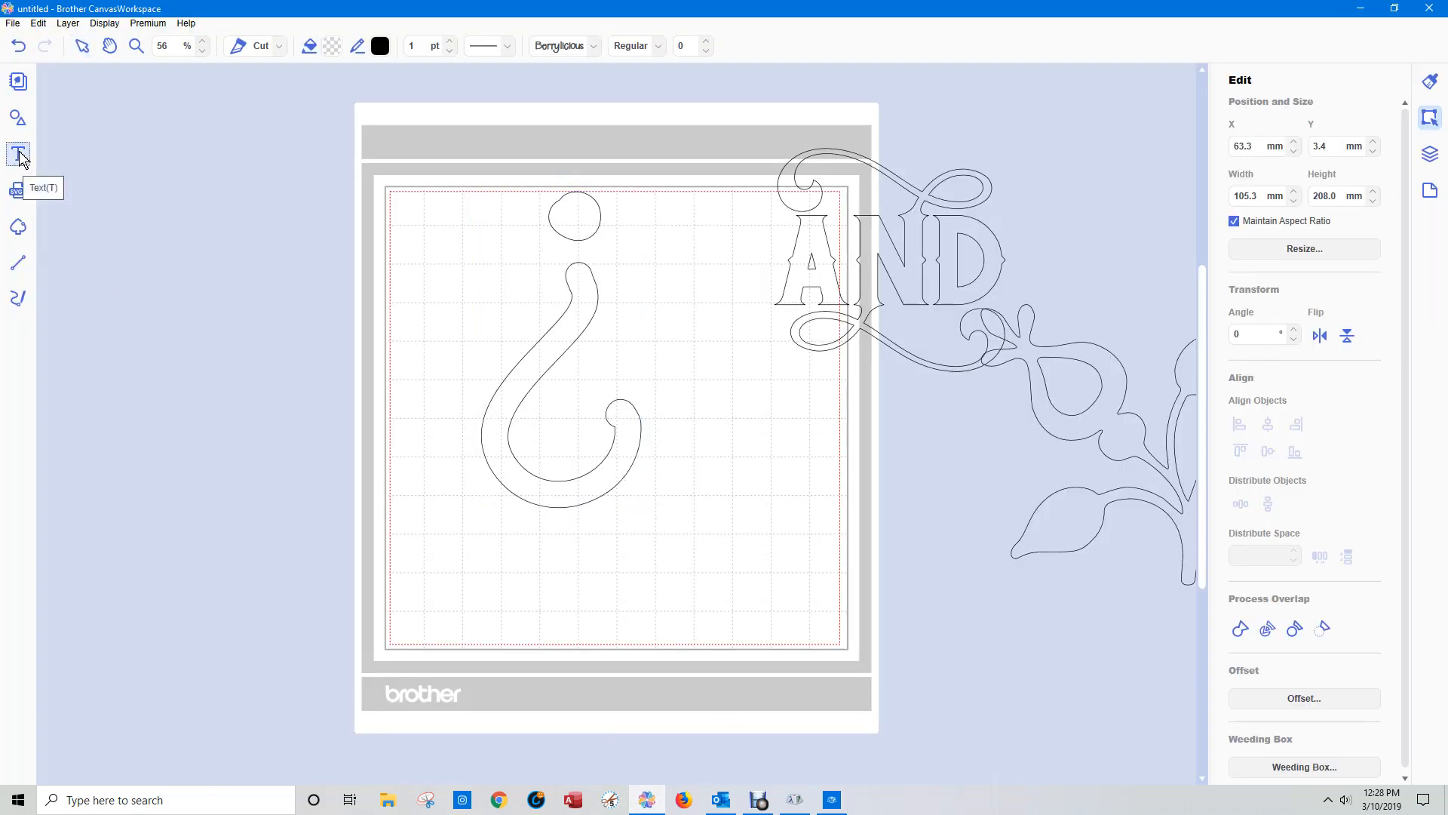
pyautogui.click(724, 594)
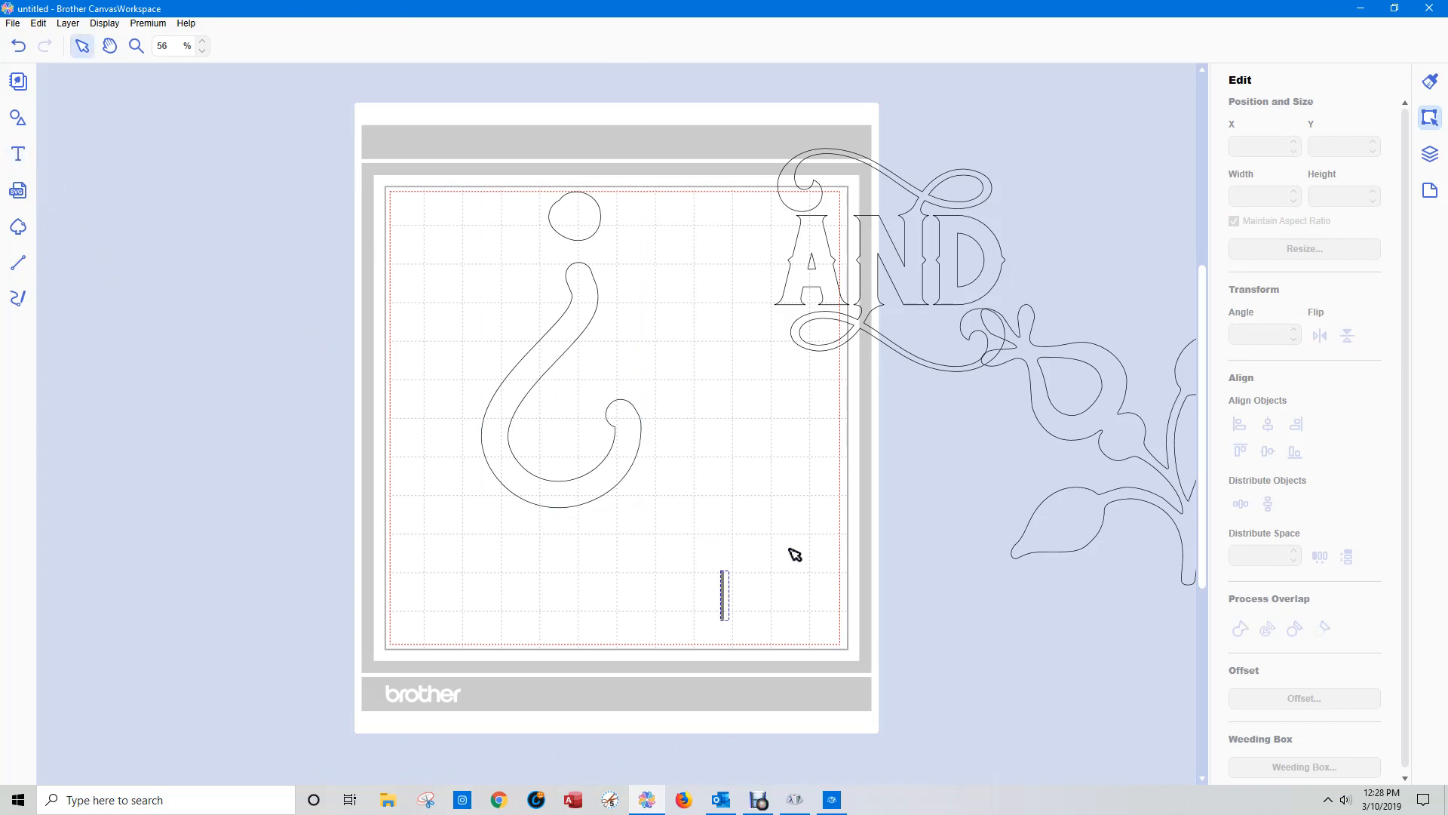
pyautogui.hotkey('ctrl', 'v')
pyautogui.click(649, 566)
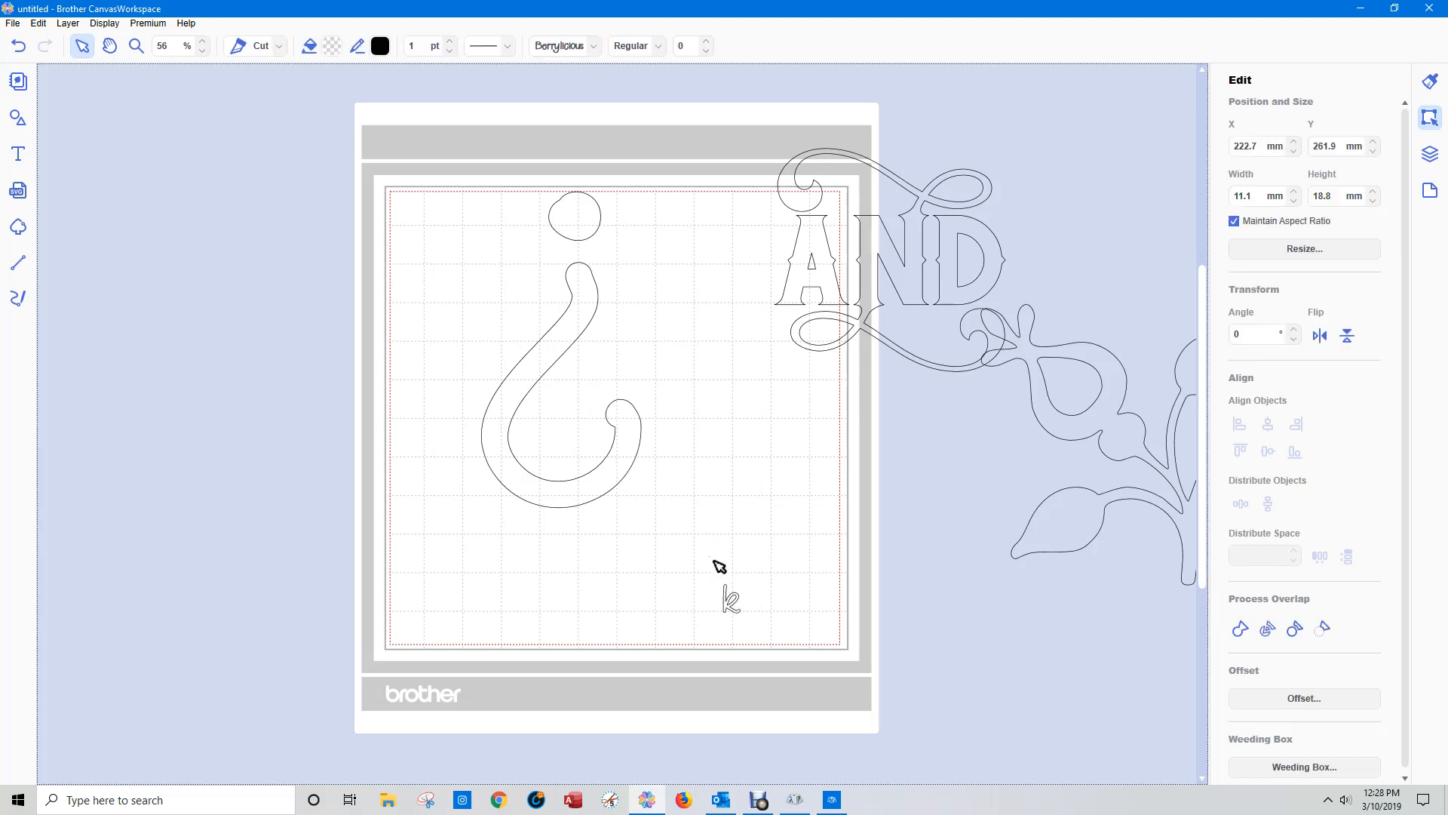
pyautogui.moveTo(729, 599); pyautogui.dragTo(753, 430)
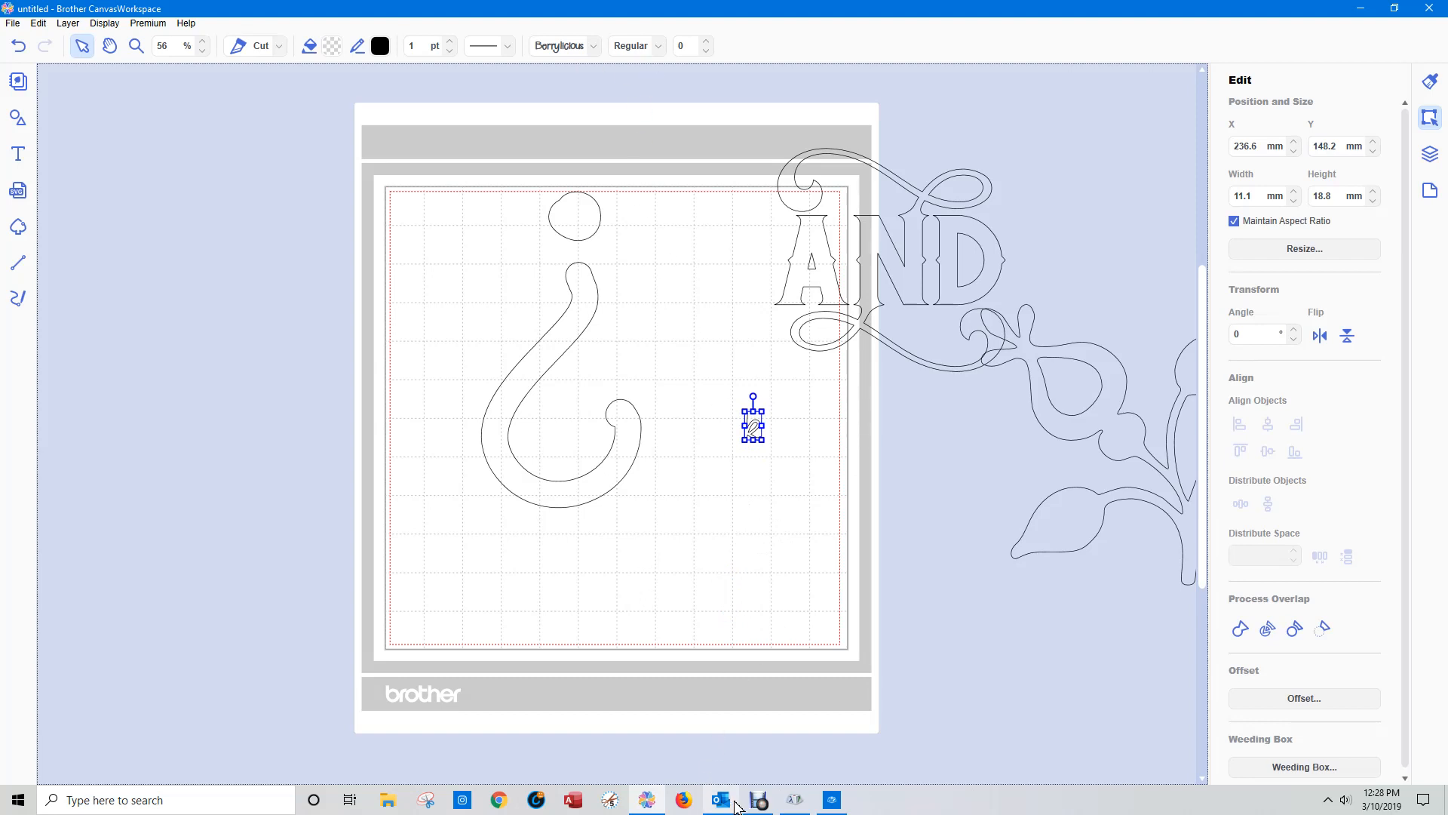
# Check the glyph's font name in the modern Character Map and set the pasted text's font to Caringin Swashes Catchword
pyautogui.click(833, 801)
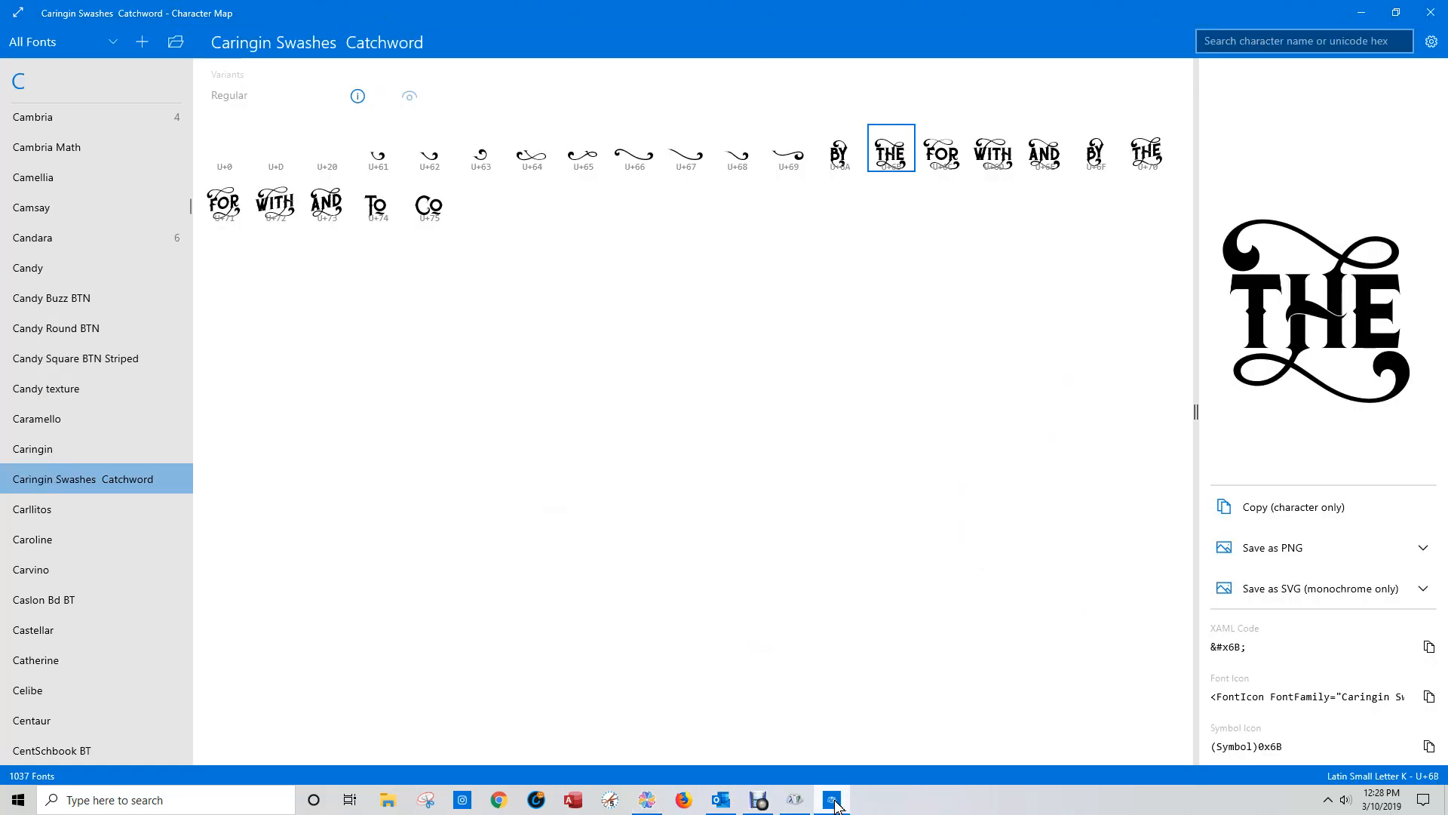
pyautogui.click(646, 801)
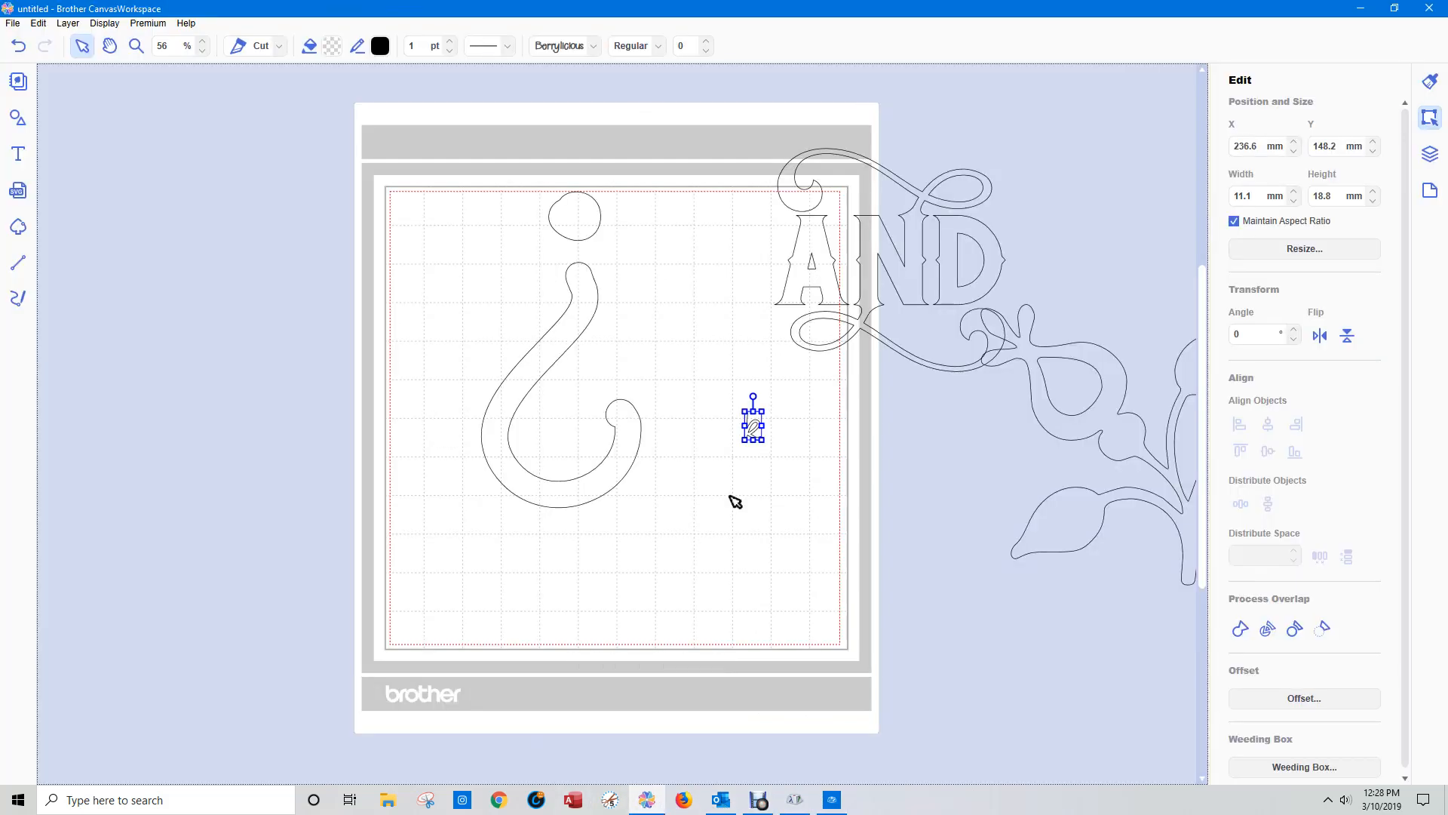
pyautogui.click(595, 46)
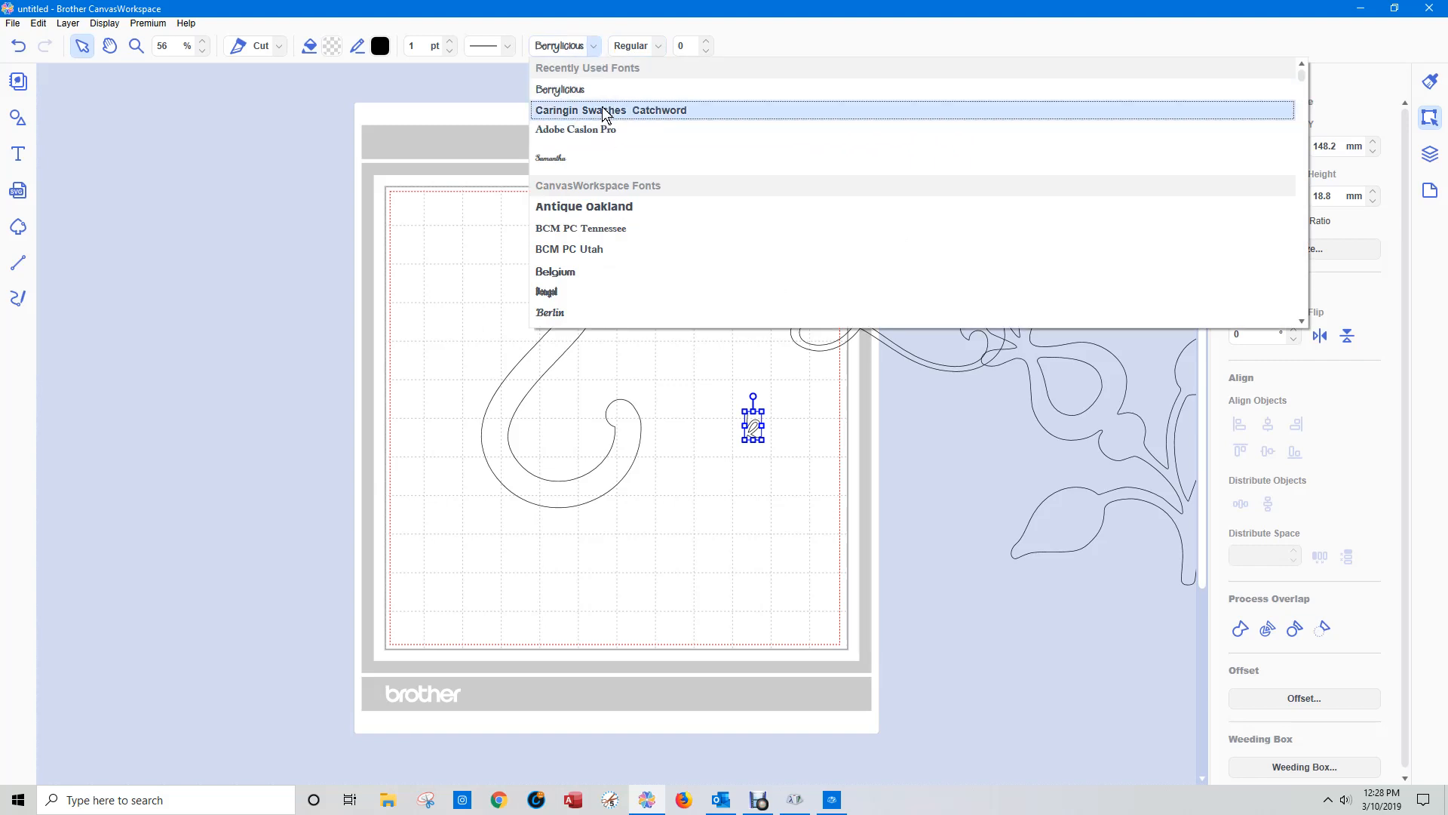
pyautogui.press('Escape')
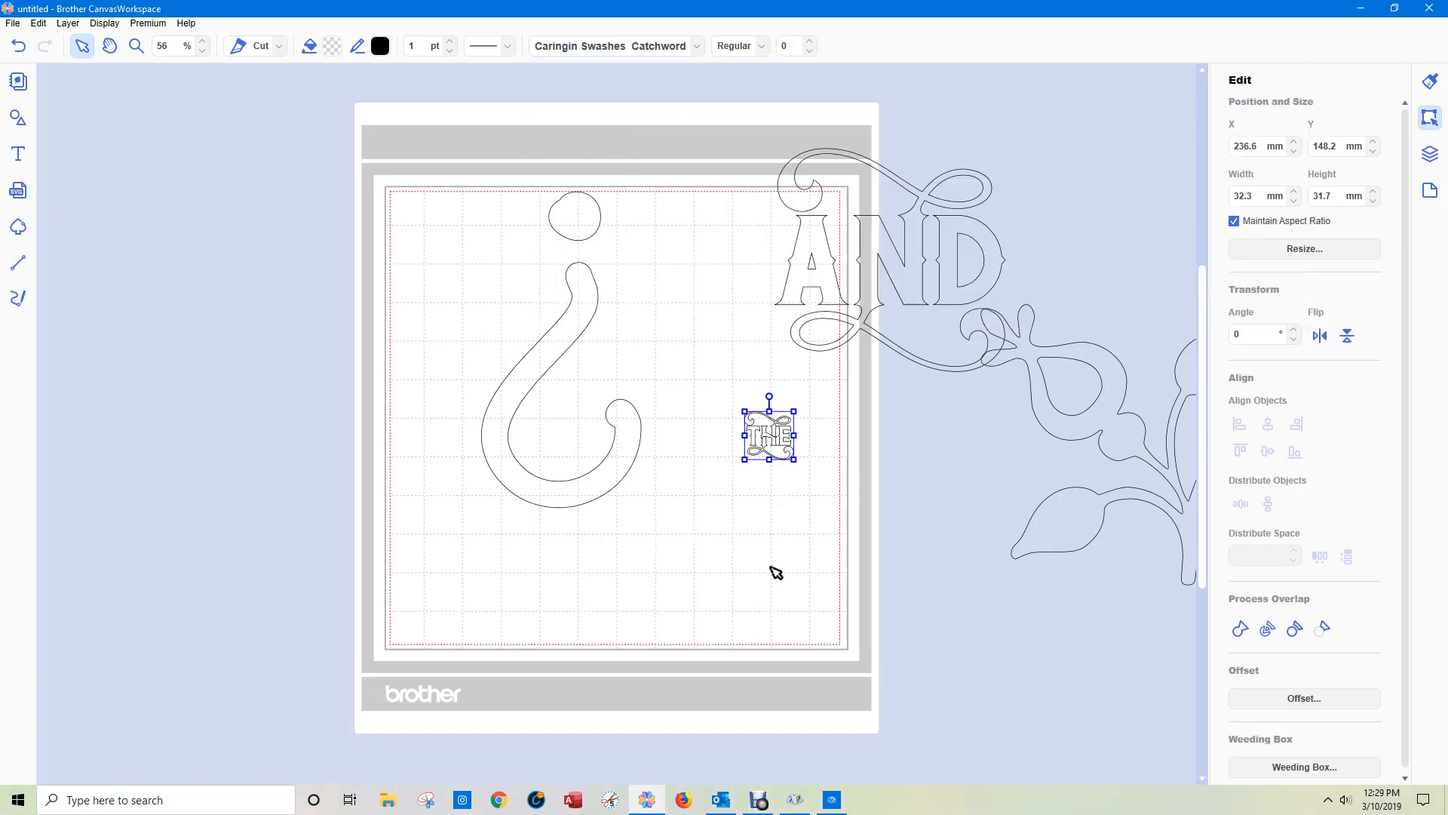
# Enlarge the THE design proportionally to about 124 mm wide and move it to about X 164 mm, Y 179 mm
pyautogui.moveTo(797, 459); pyautogui.dragTo(937, 562)
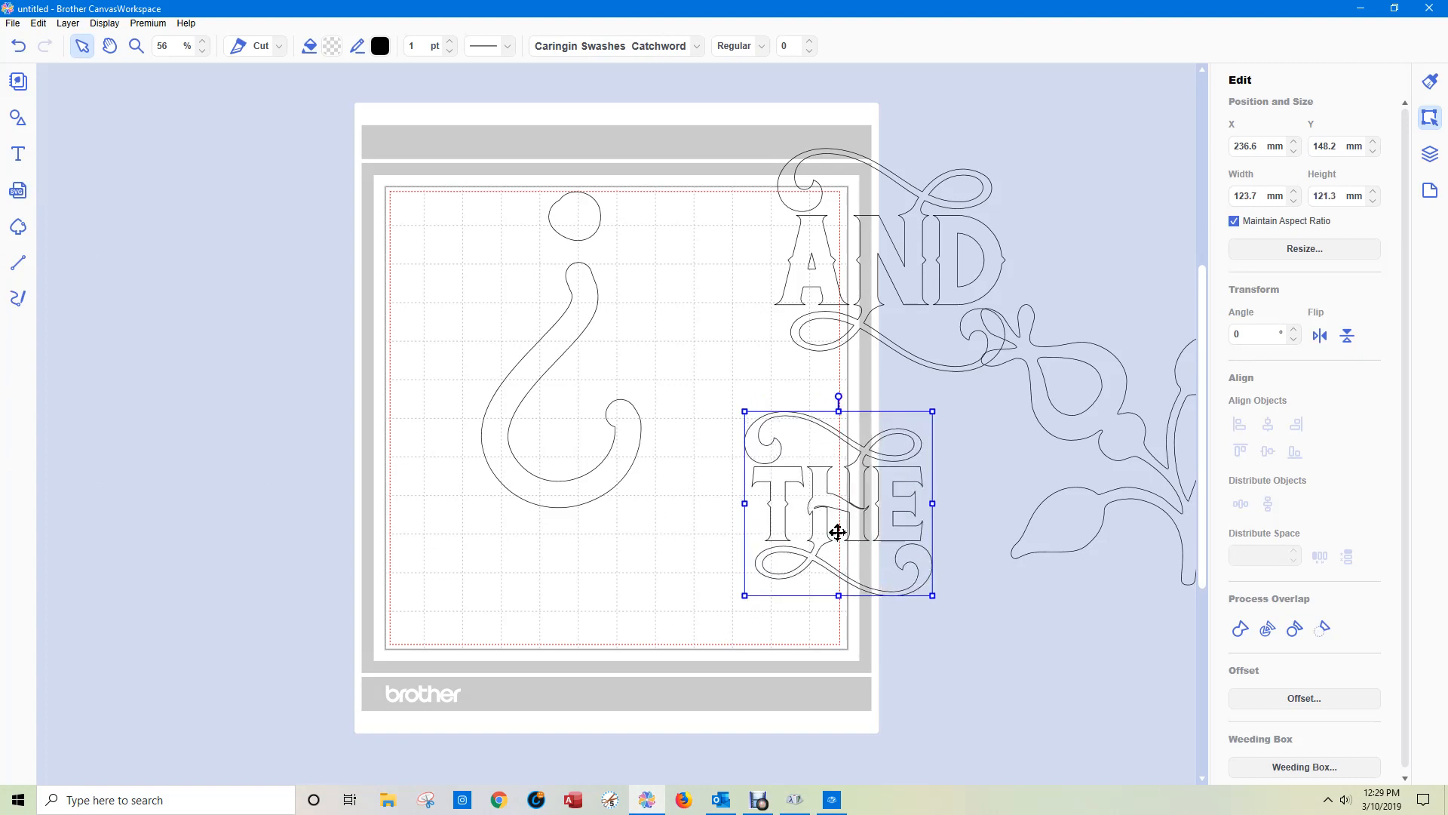
pyautogui.moveTo(792, 511); pyautogui.dragTo(681, 558)
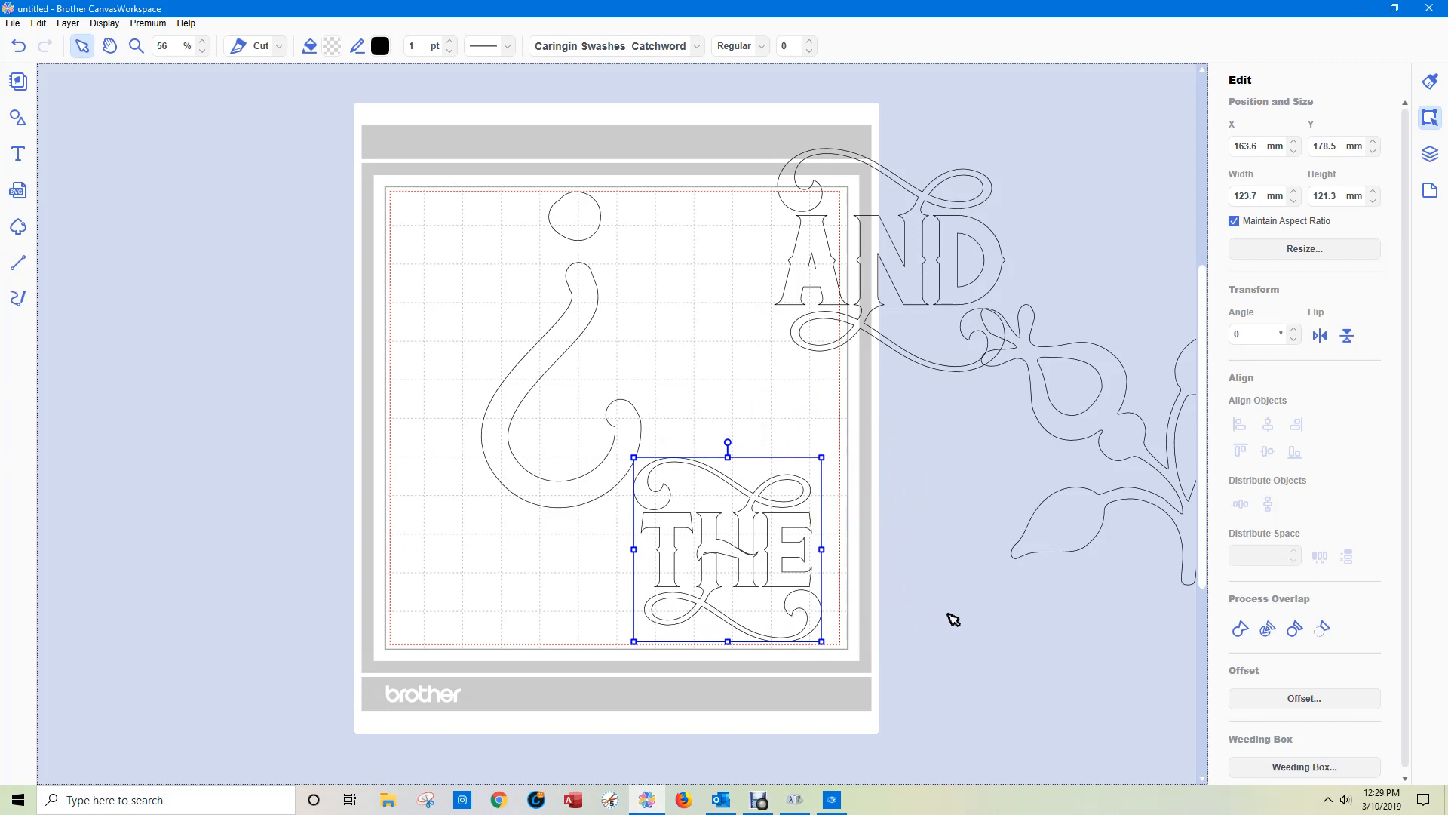
pyautogui.click(18, 154)
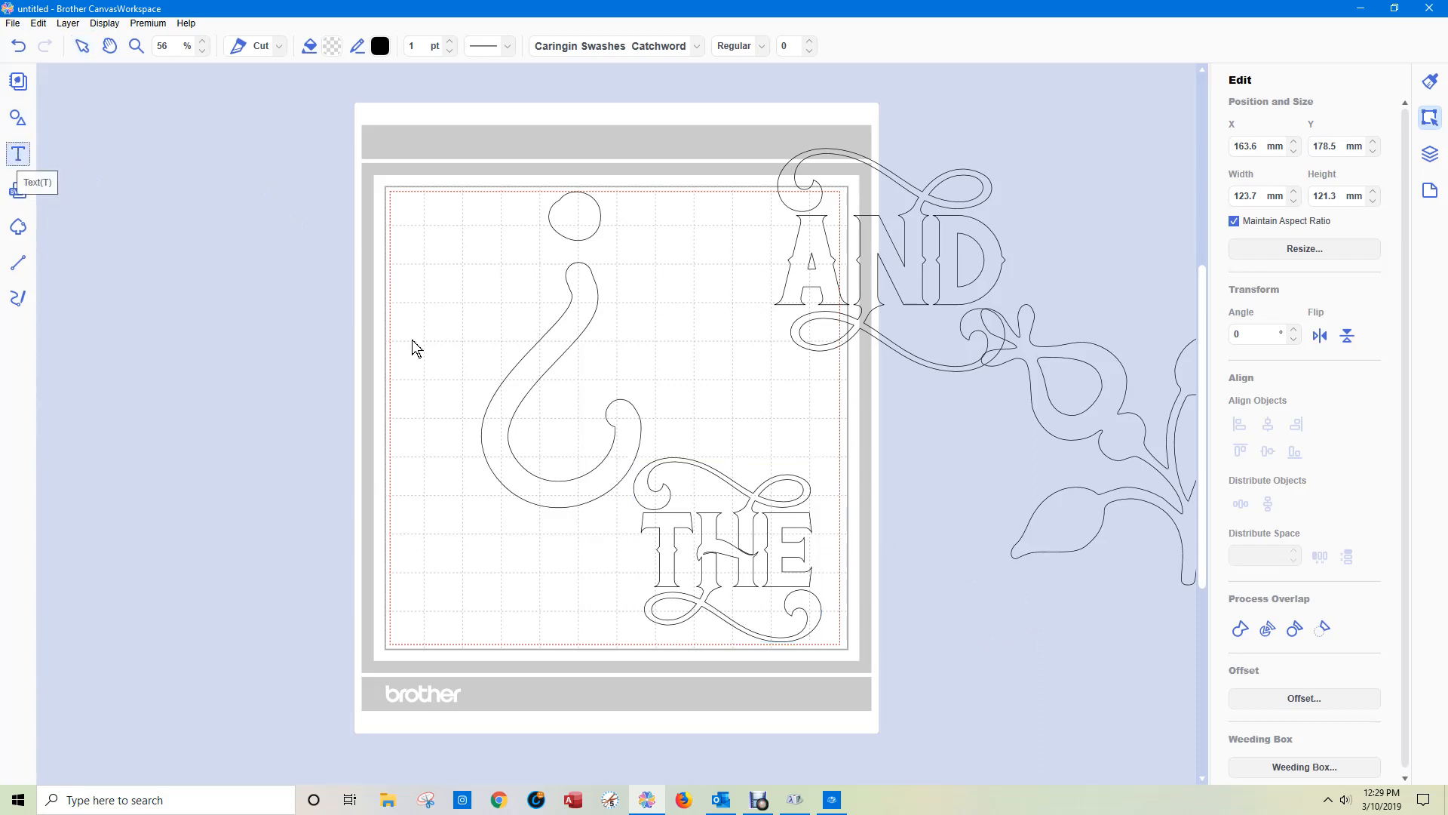
pyautogui.click(420, 286)
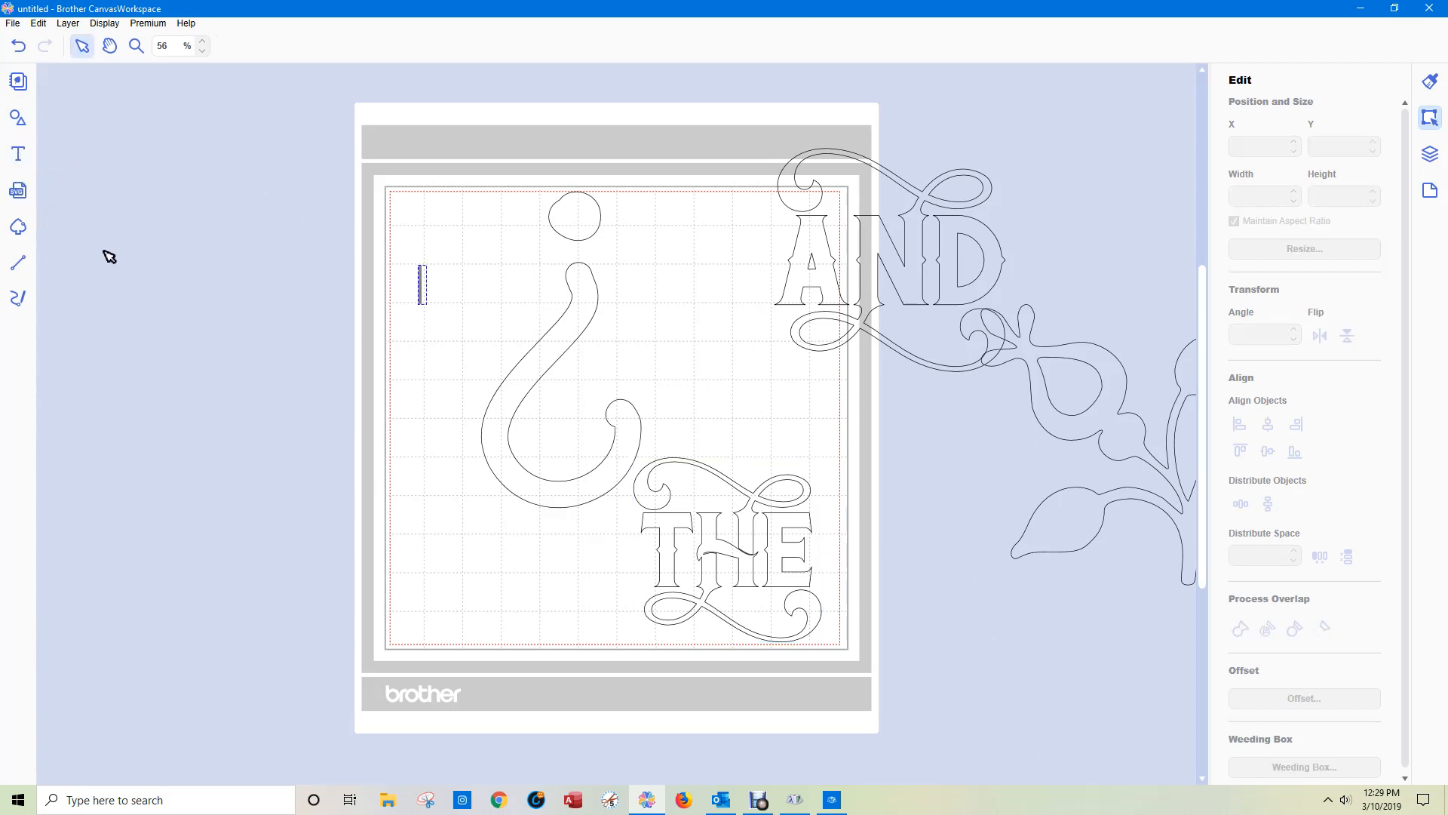
pyautogui.click(37, 24)
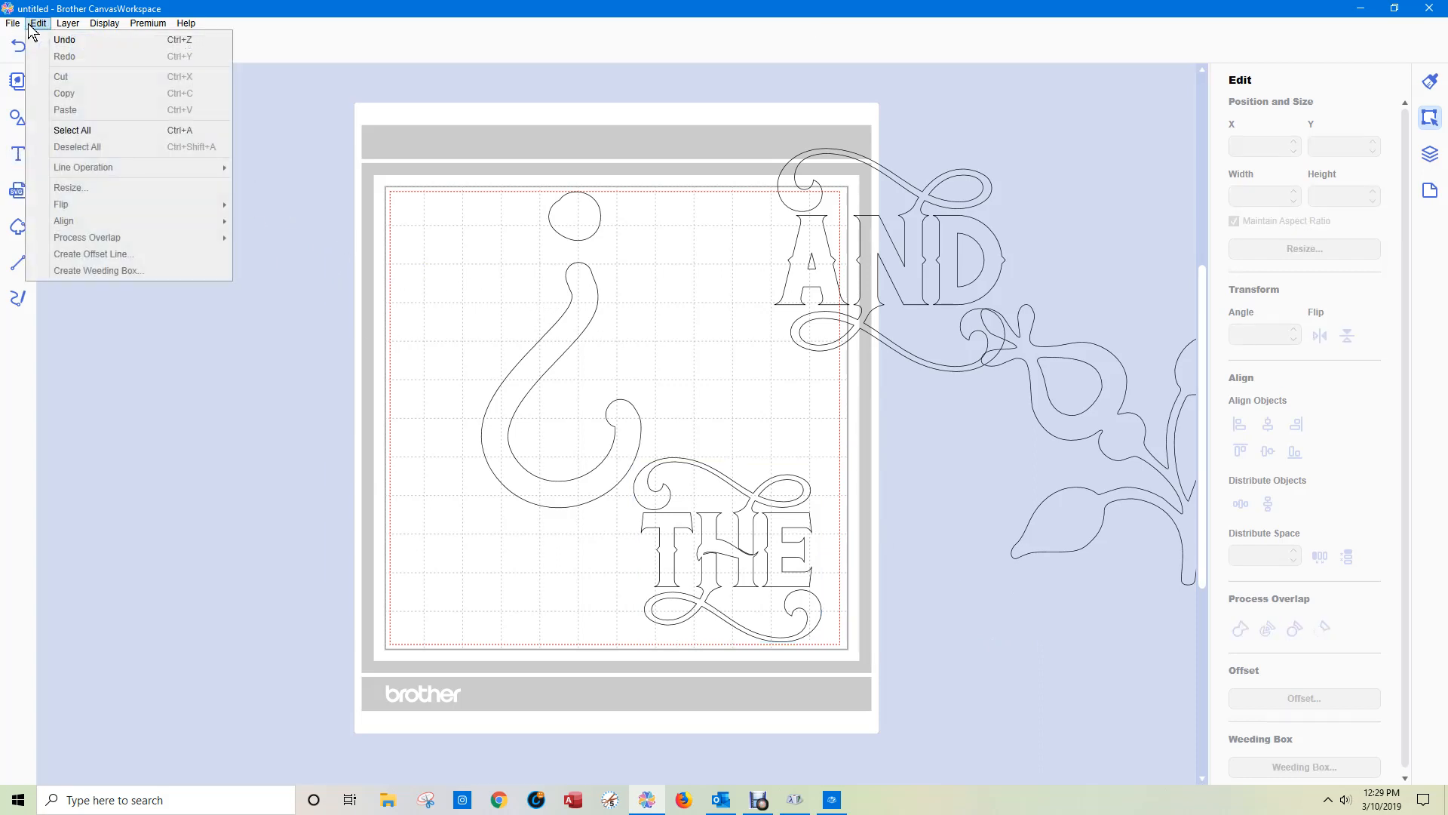
pyautogui.click(455, 275)
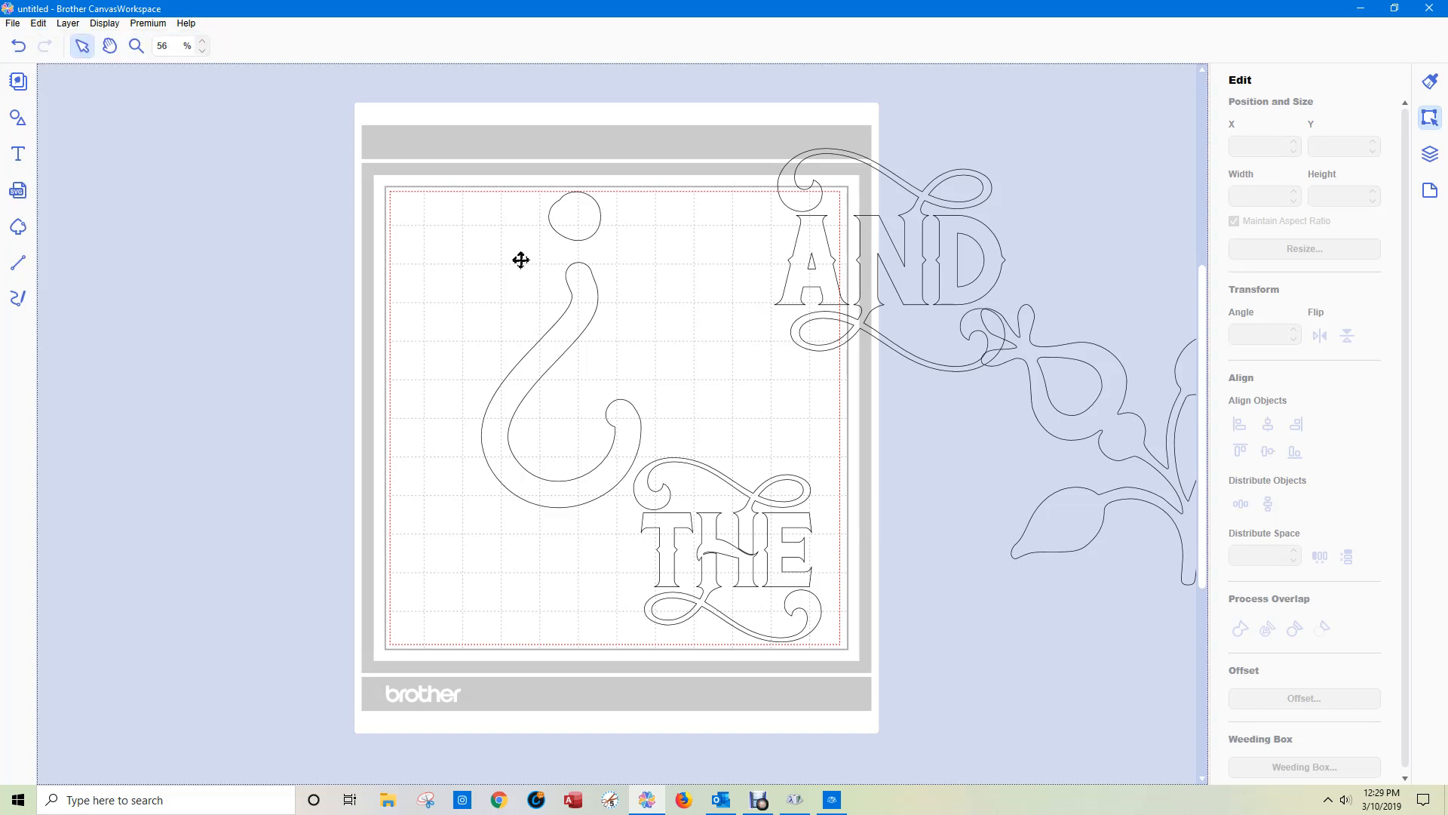
# Paste the copied THE glyph as a new text object in the mat's upper-left area
pyautogui.click(18, 155)
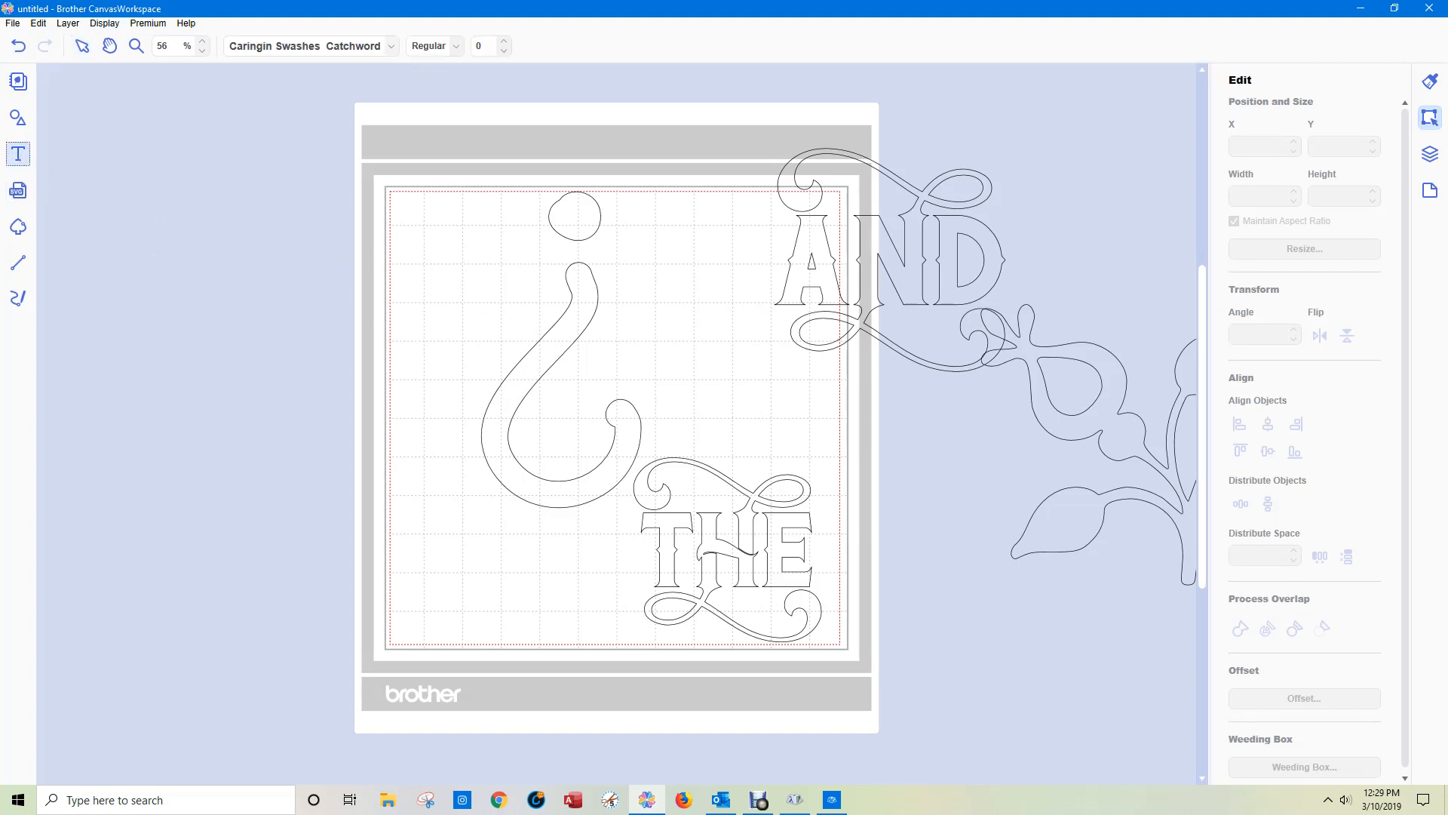
pyautogui.click(417, 288)
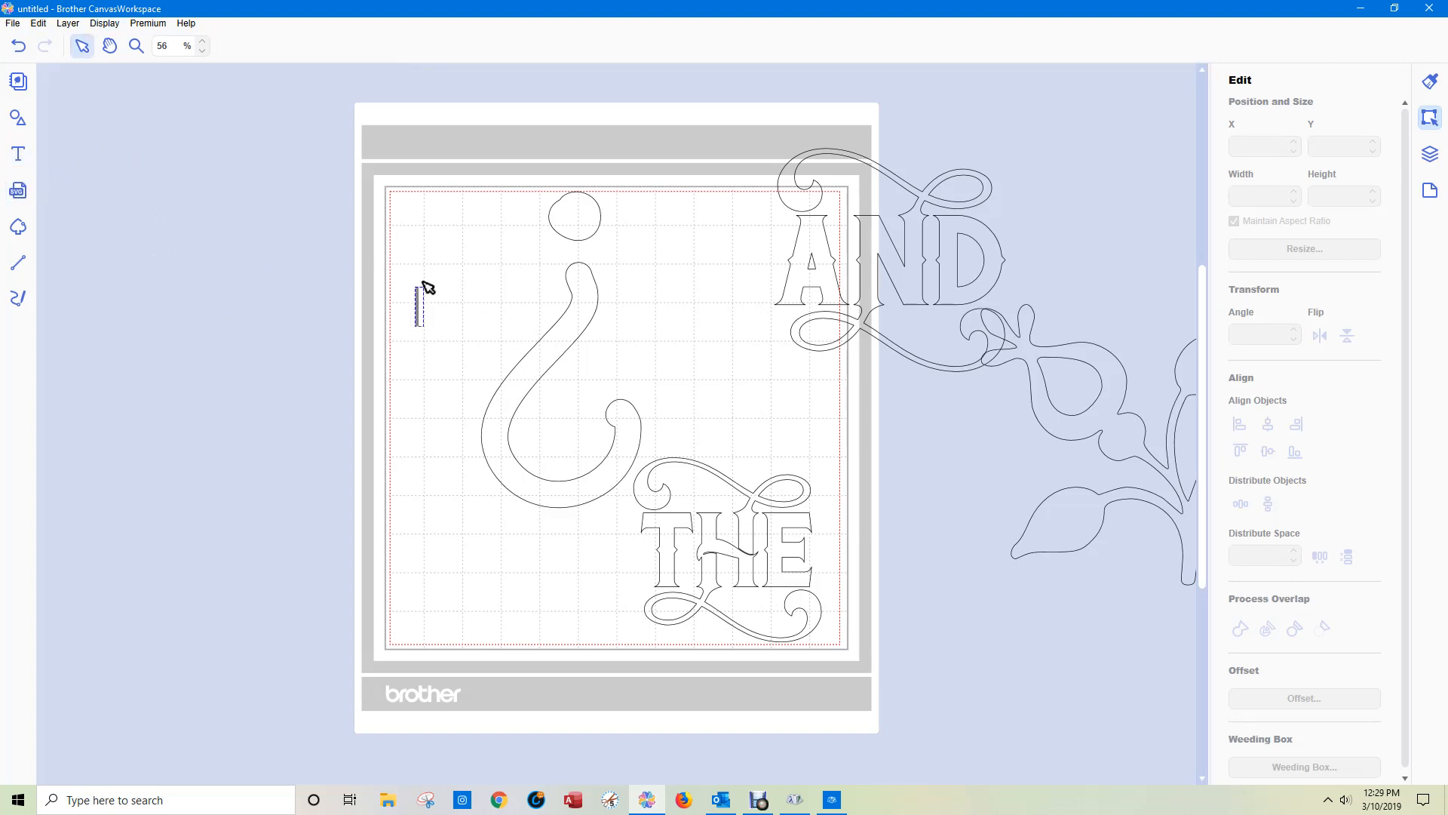
pyautogui.hotkey('ctrl', 'v')
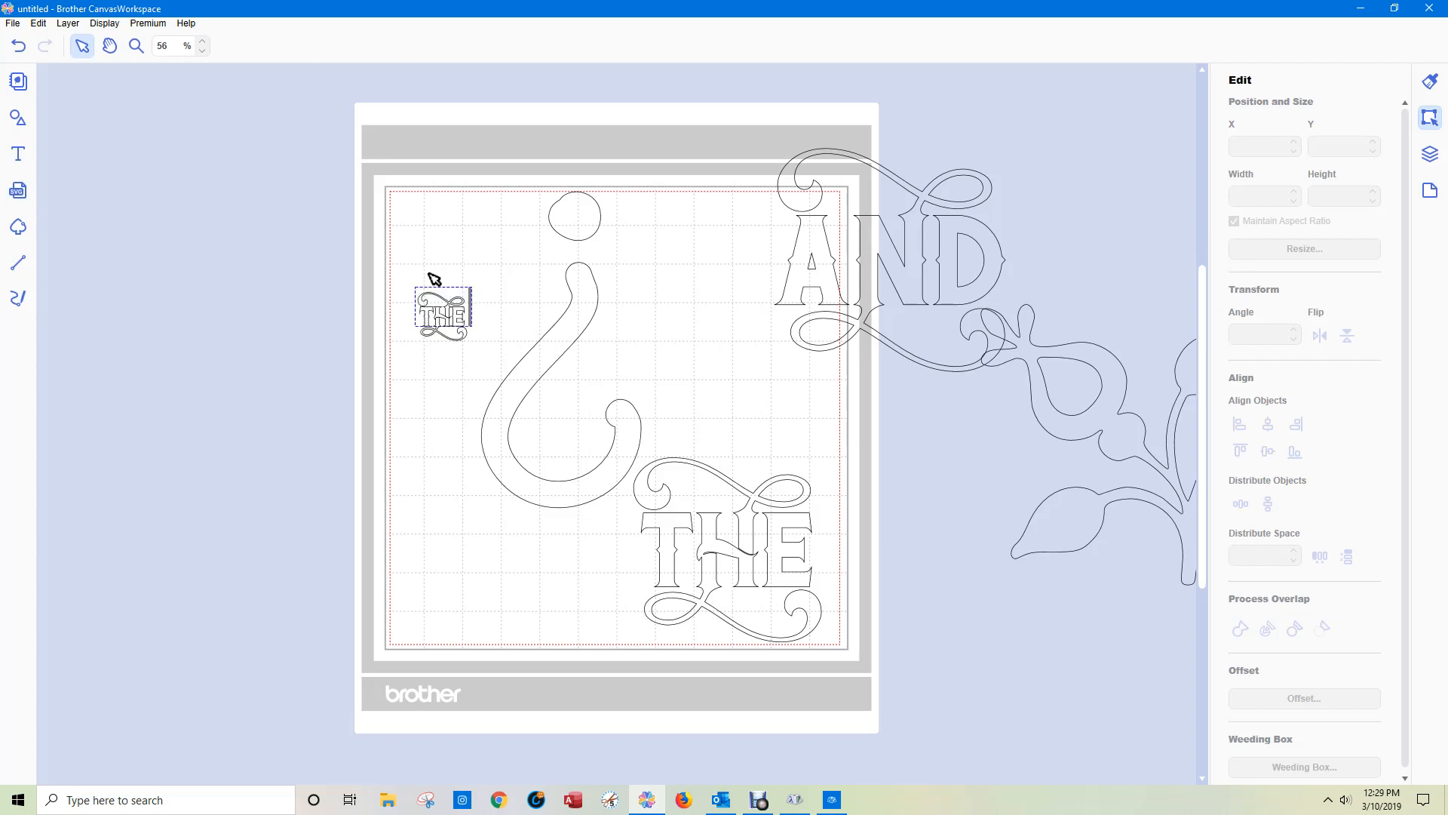